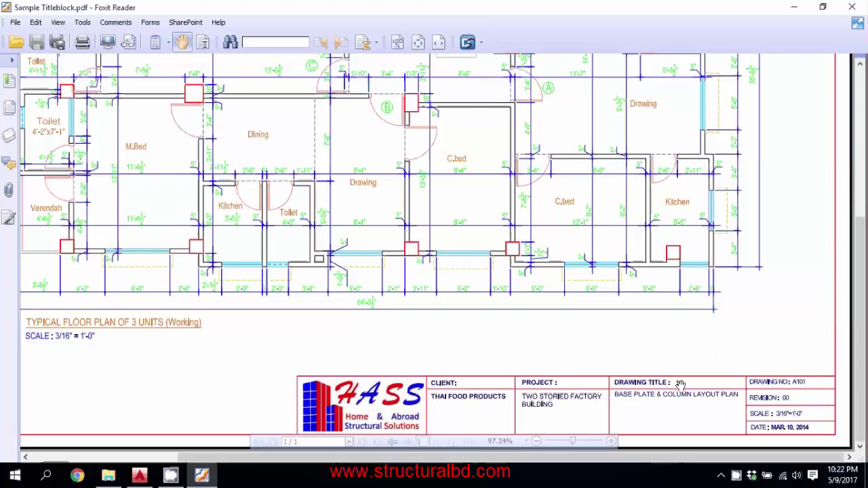
Step: Examine the title block and floor plan in the sample title block PDF
scroll(434, 324, "up", 3)
scroll(453, 323, "down", 3)
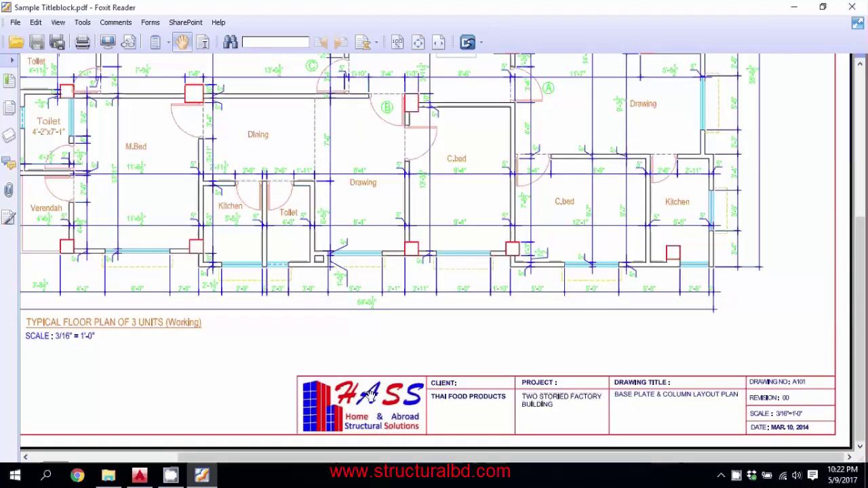
scroll(371, 396, "up", 6)
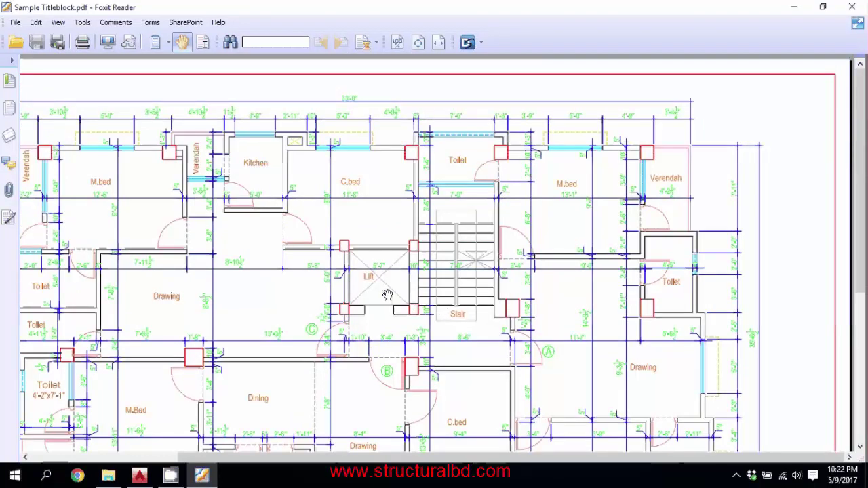
left_click_drag(387, 295, 422, 207)
Step: Switch to AutoCAD and look over the Layout1 sheet, its viewport and the model space
left_click(144, 475)
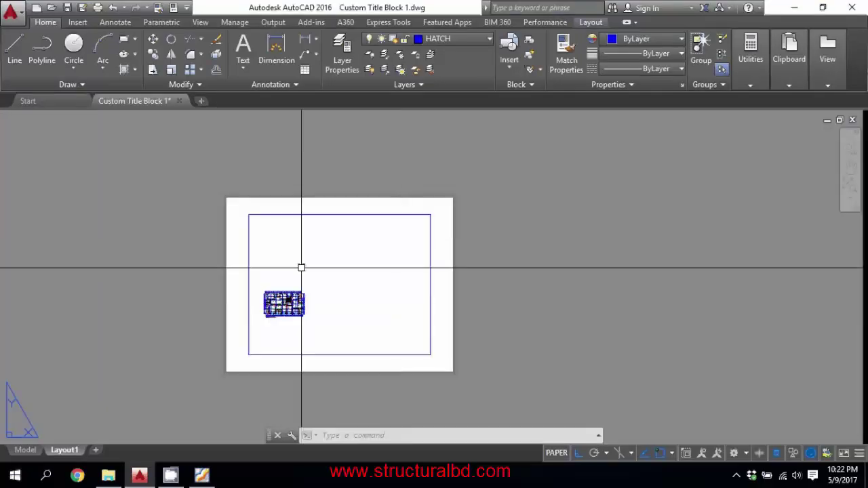
scroll(301, 267, "up", 15)
scroll(333, 237, "down", 20)
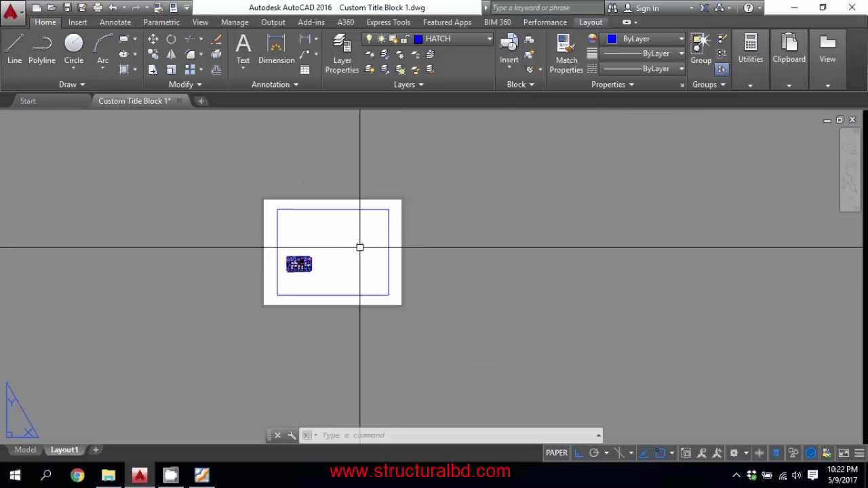
scroll(359, 246, "up", 2)
middle_click_drag(362, 249, 290, 254)
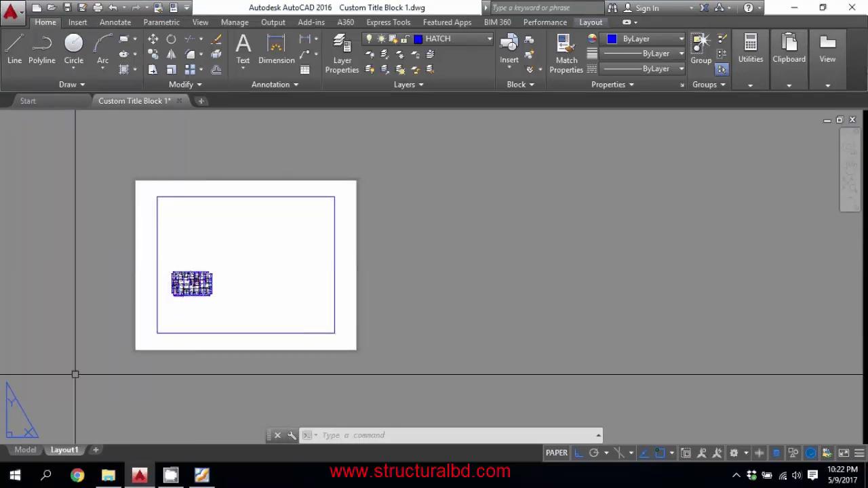
left_click(25, 449)
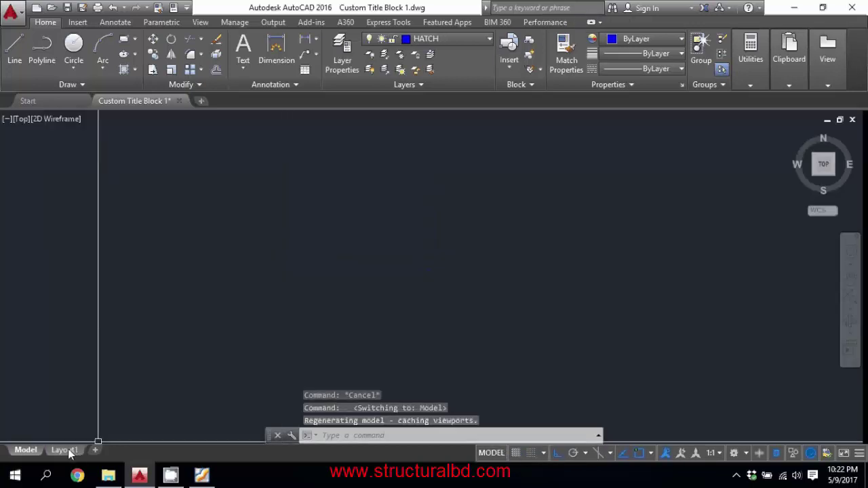
left_click(65, 450)
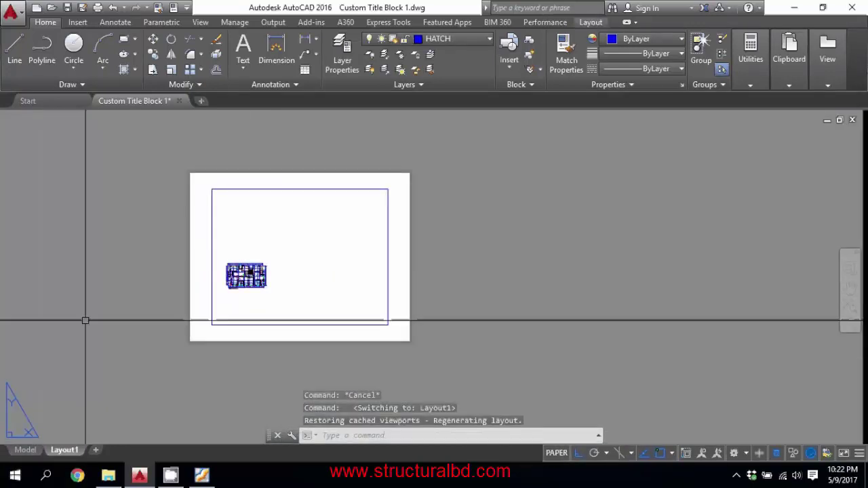
middle_click_drag(287, 316, 256, 327)
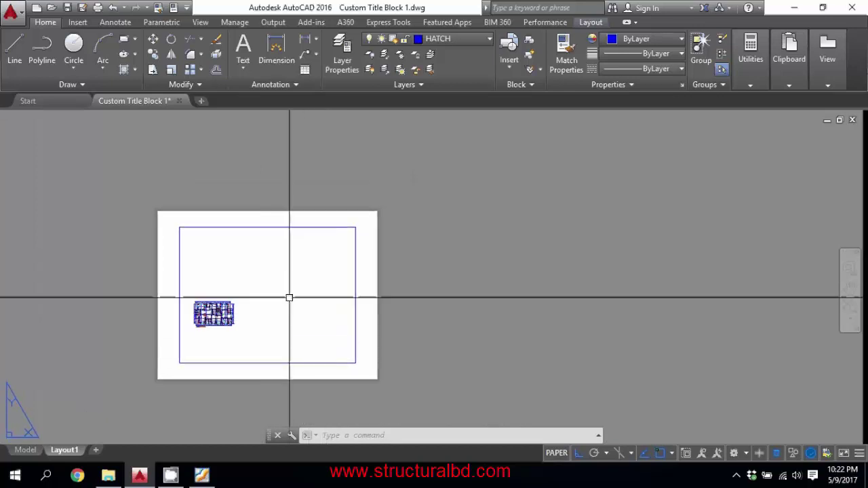
scroll(281, 244, "up", 2)
scroll(281, 244, "down", 4)
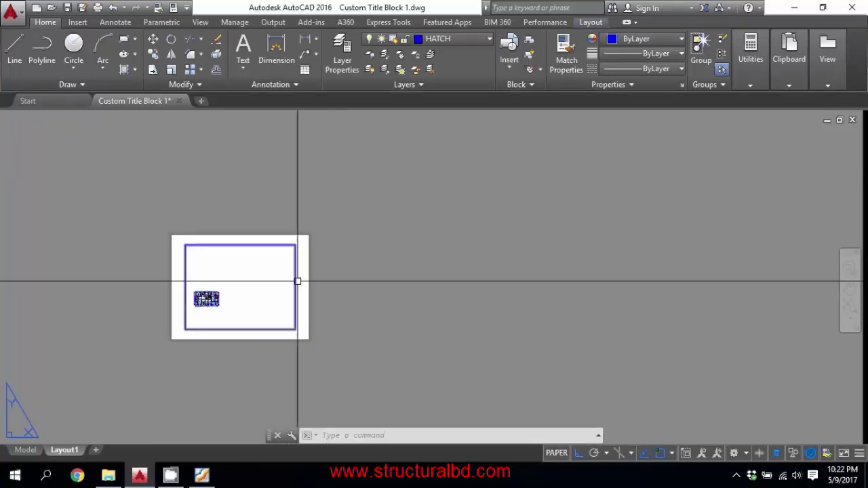
middle_click_drag(296, 281, 259, 270)
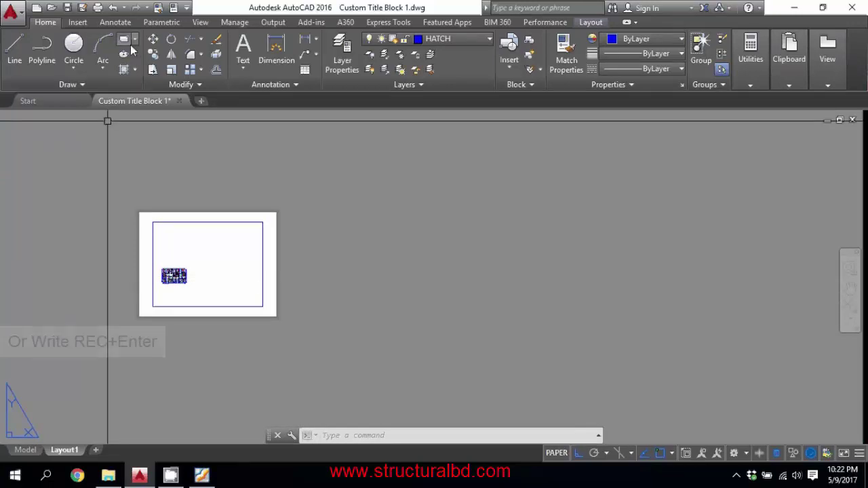
Step: Draw a 17 by 11 inch rectangle in paper space beside the Layout1 sheet
left_click(125, 43)
left_click(310, 320)
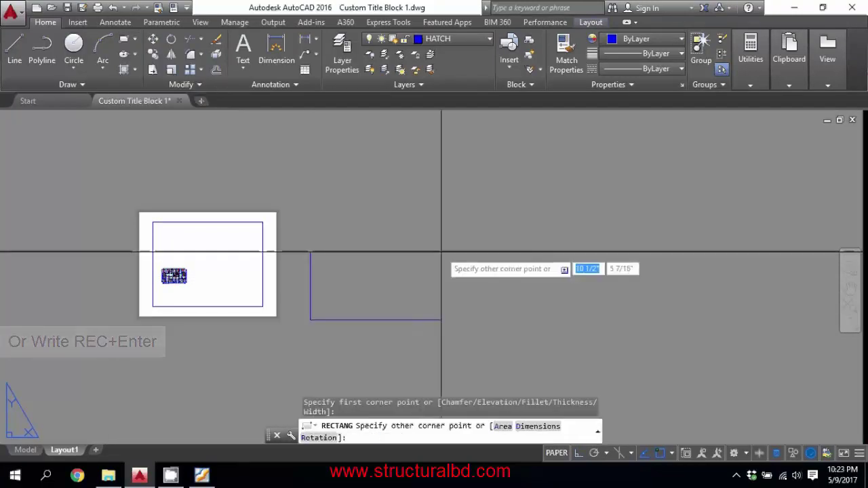
type("@17")
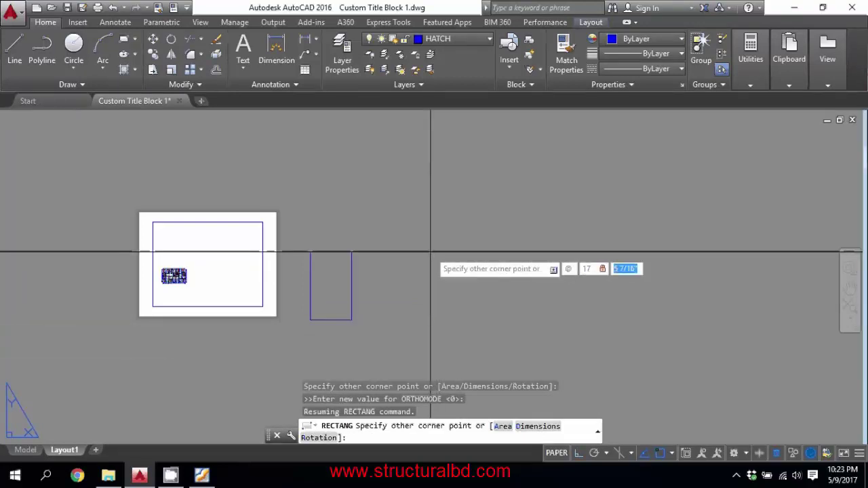
key("Return")
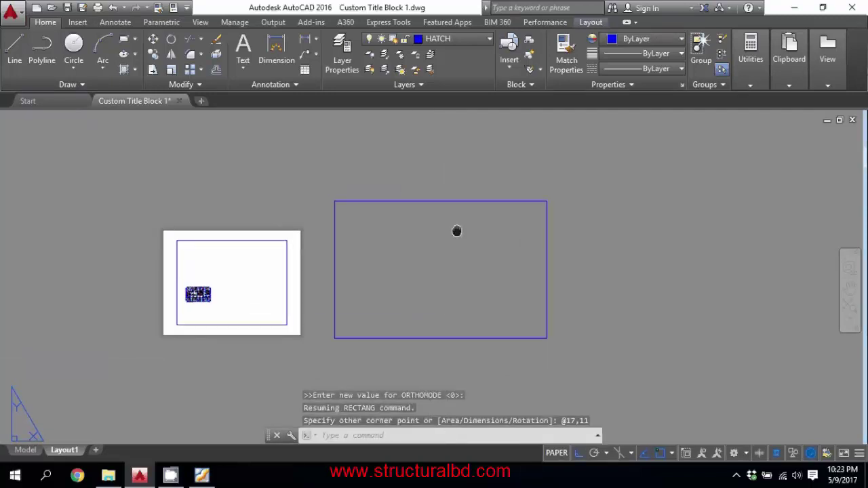
scroll(407, 234, "up", 4)
scroll(352, 235, "down", 3)
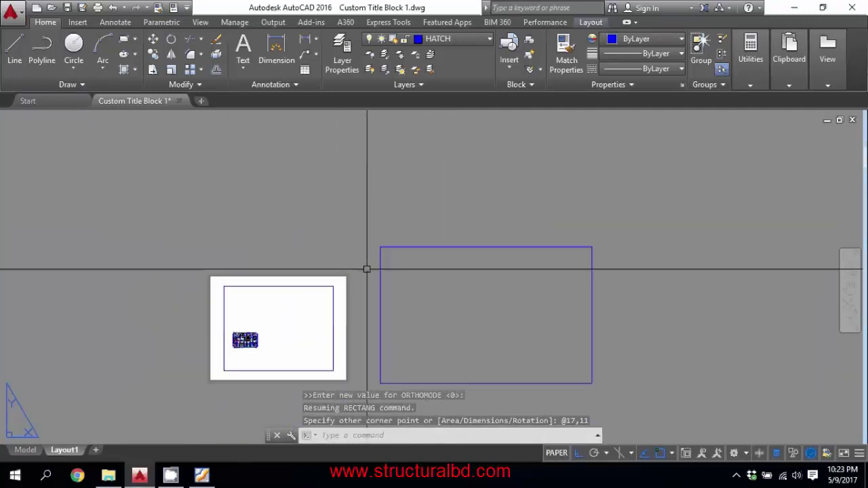
scroll(368, 269, "up", 1)
scroll(475, 285, "down", 1)
middle_click_drag(378, 275, 384, 244)
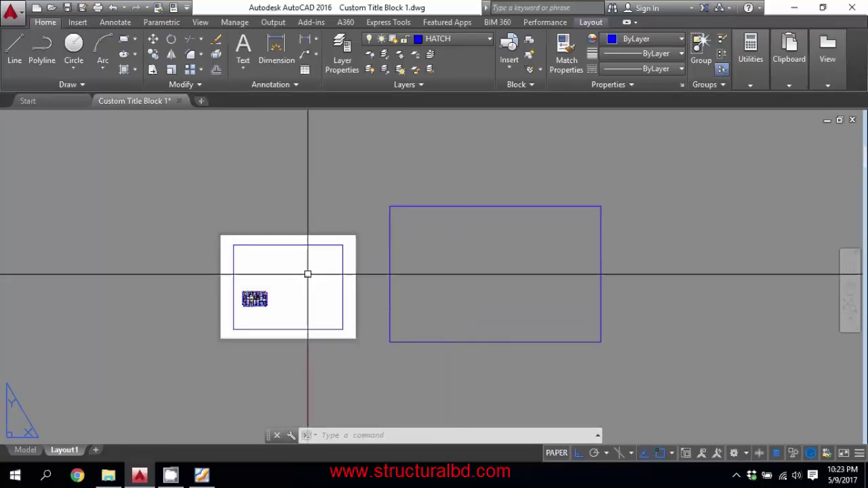
middle_click_drag(283, 287, 279, 256)
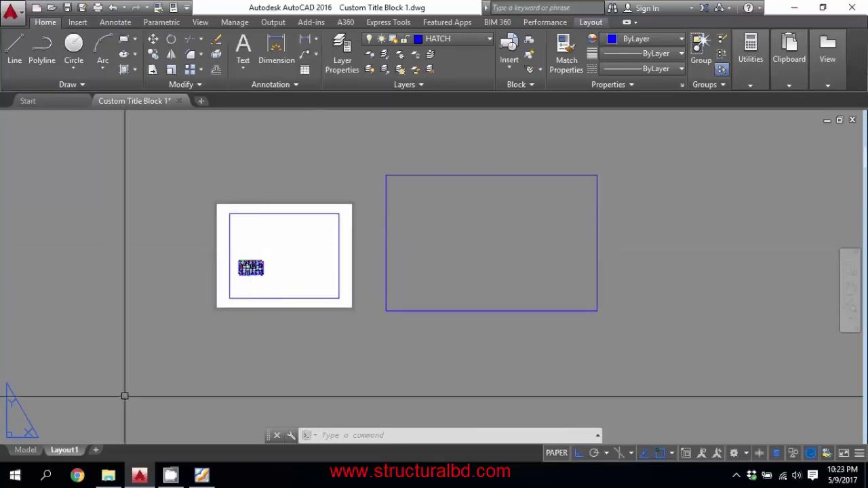
Step: Check the page setup details of Layout1 in the Page Setup Manager and close it
right_click(64, 451)
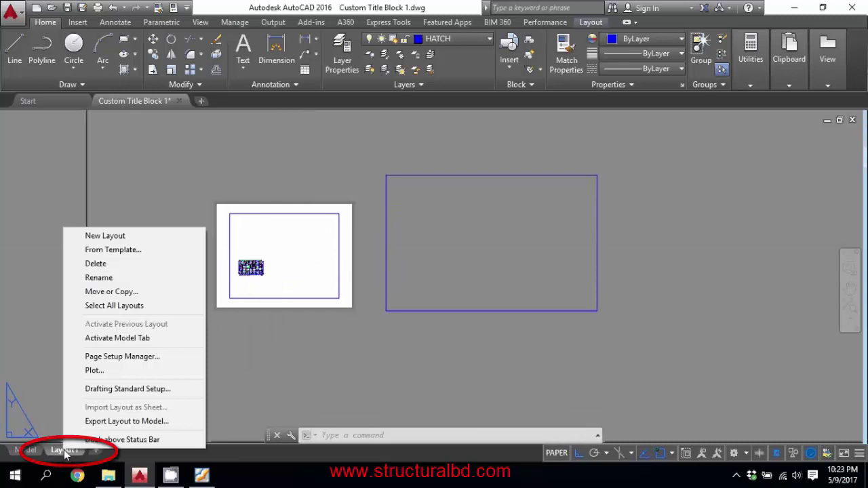
left_click(118, 356)
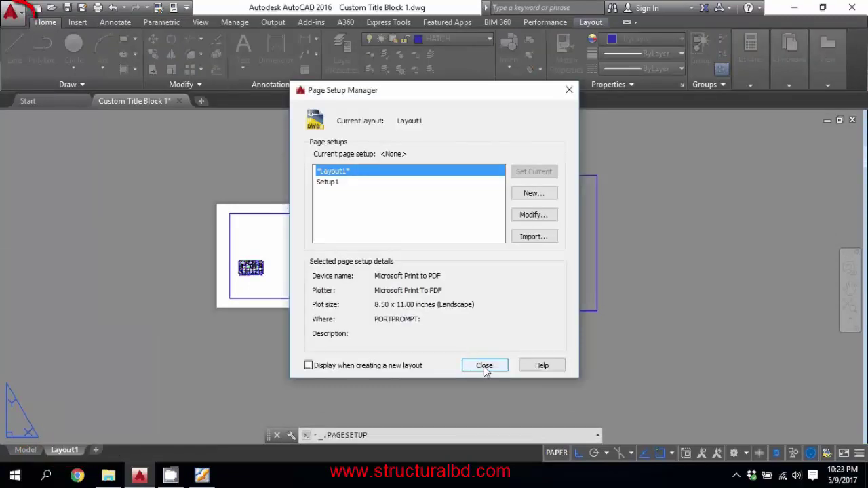
left_click(483, 309)
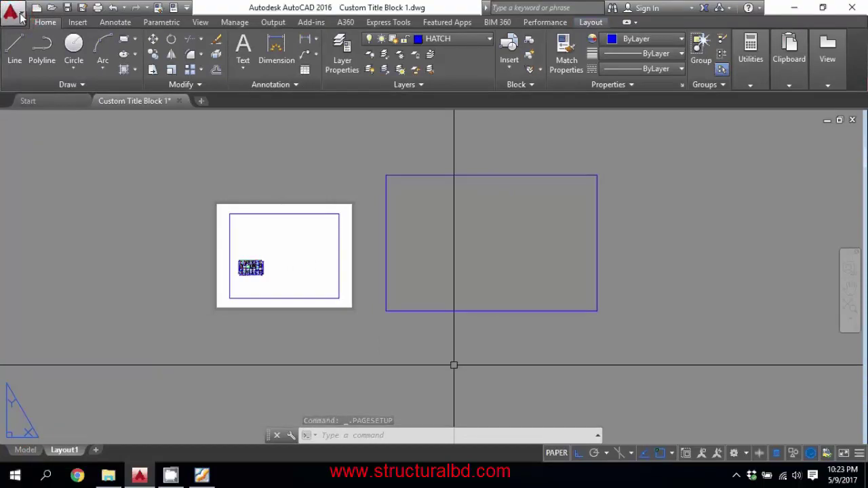
Step: Modify the page setup of Layout1 to use DWG To PDF.pc3 as the plotter
left_click(12, 14)
mouse_move(42, 258)
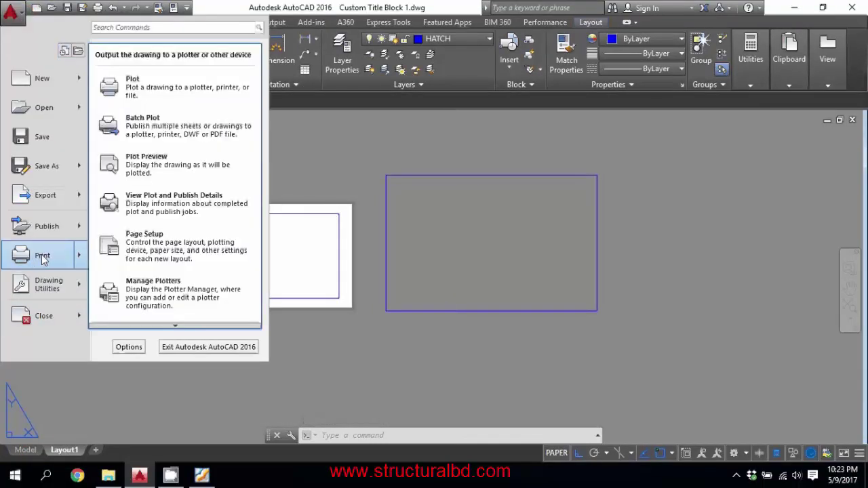
left_click(158, 244)
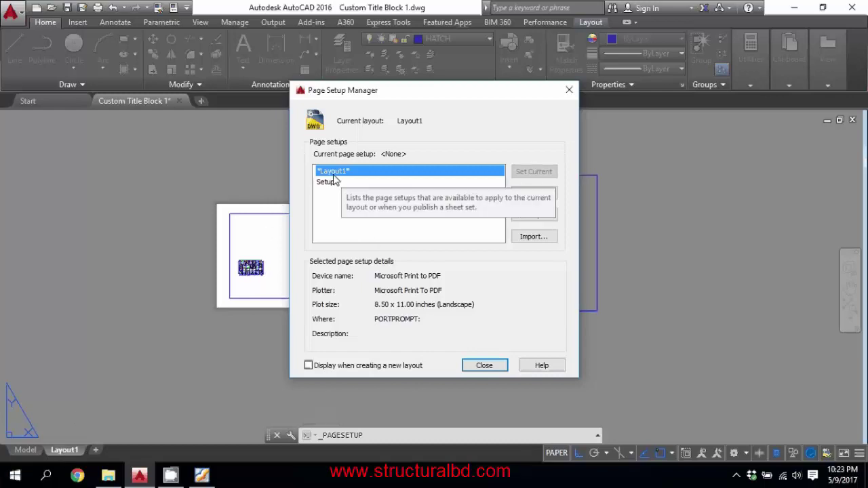
left_click(534, 216)
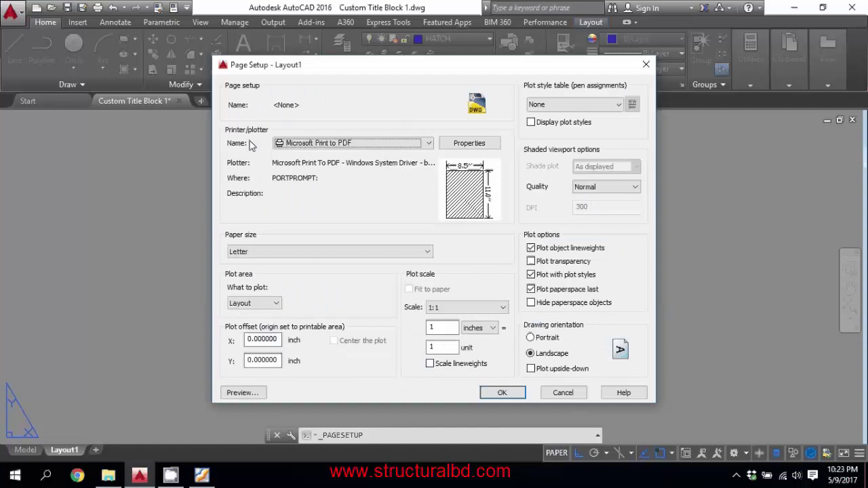
left_click(308, 144)
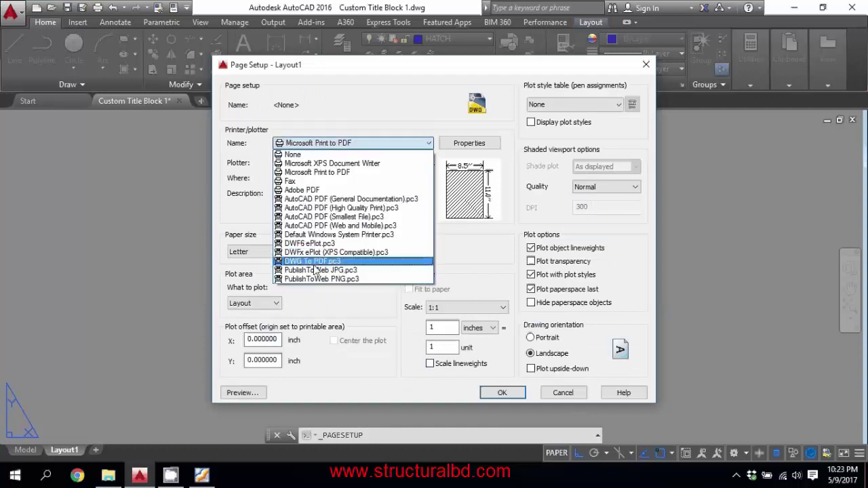
left_click(322, 262)
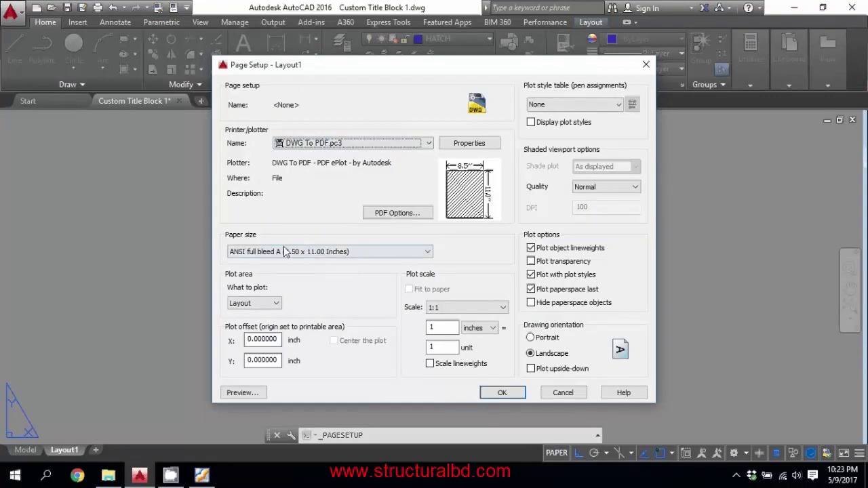
Step: Set the paper size to ANSI B (17.00 x 11.00 Inches) and apply the page setup
left_click(287, 254)
scroll(301, 234, "down", 6)
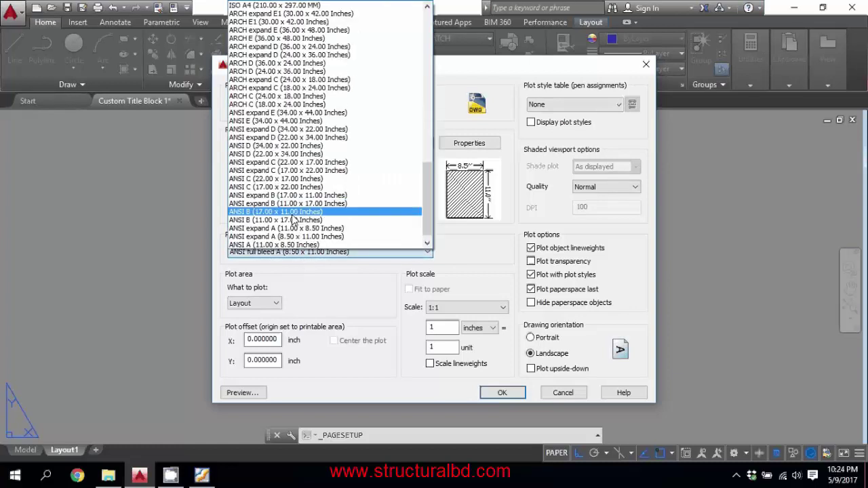
left_click(294, 212)
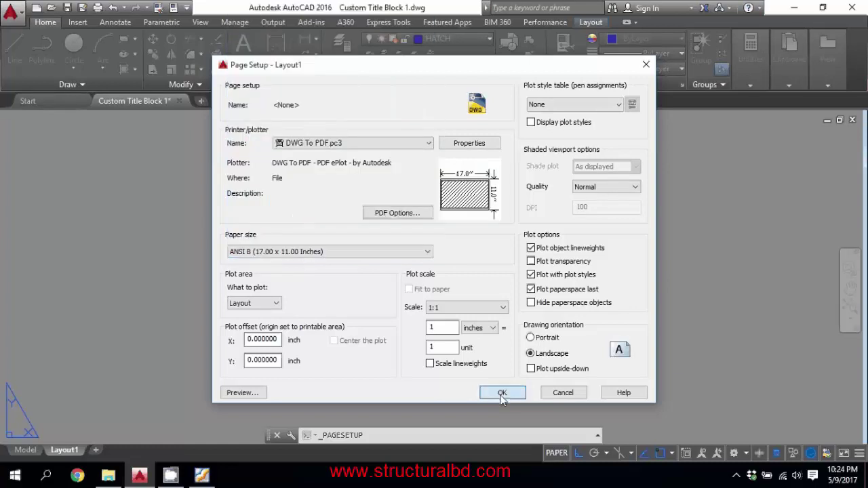
left_click(501, 397)
left_click(484, 366)
Step: Move the 17 by 11 rectangle by its upper-left corner onto the upper-left corner of the layout sheet
scroll(345, 253, "down", 4)
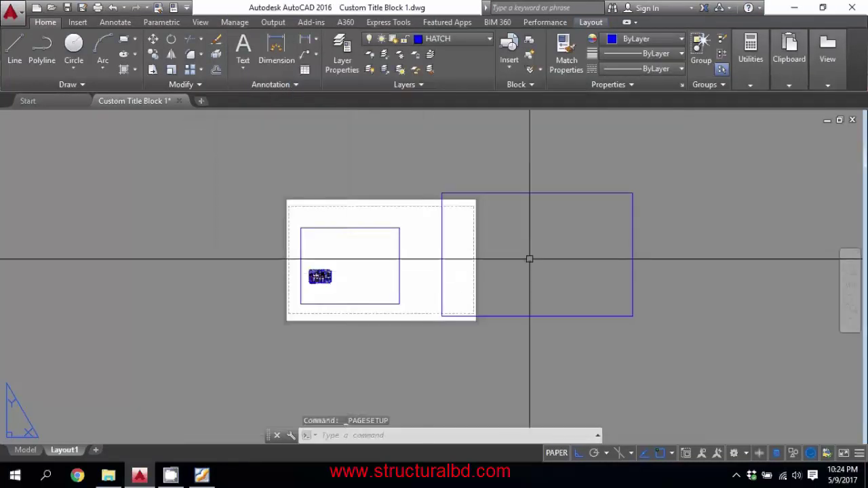
scroll(359, 266, "up", 2)
left_click(436, 240)
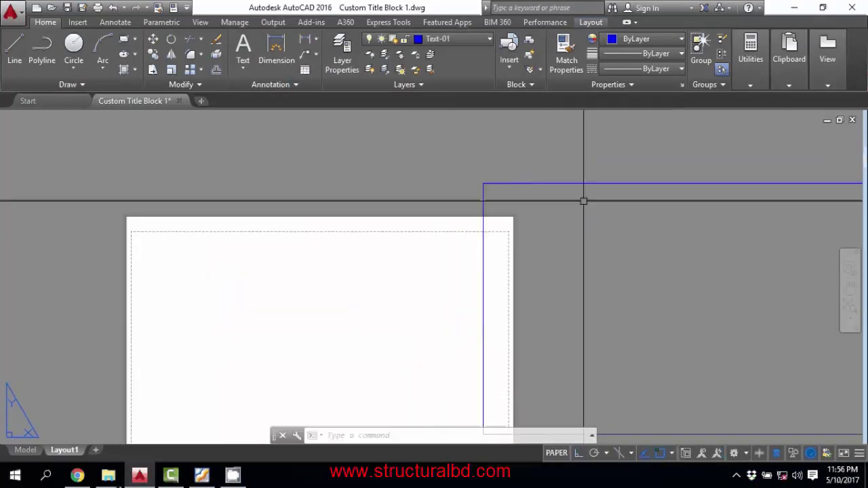
left_click(481, 184)
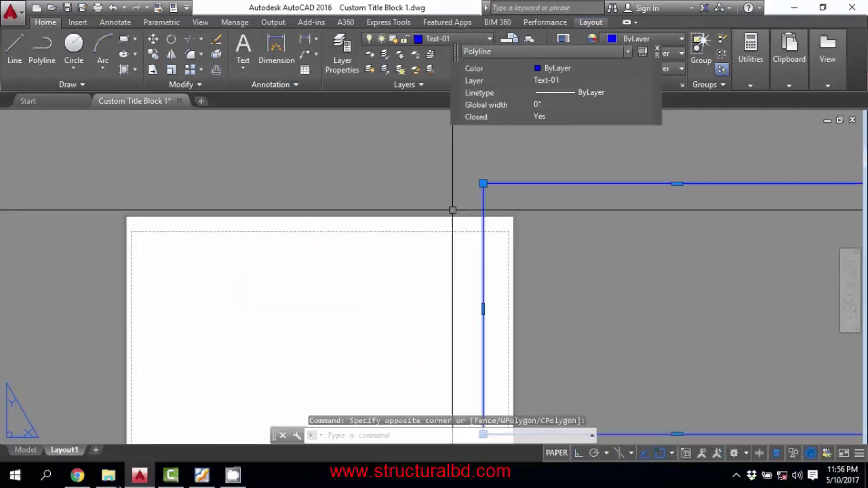
left_click(156, 40)
left_click(483, 183)
middle_click_drag(153, 198, 201, 143)
scroll(333, 193, "up", 8)
left_click(201, 142)
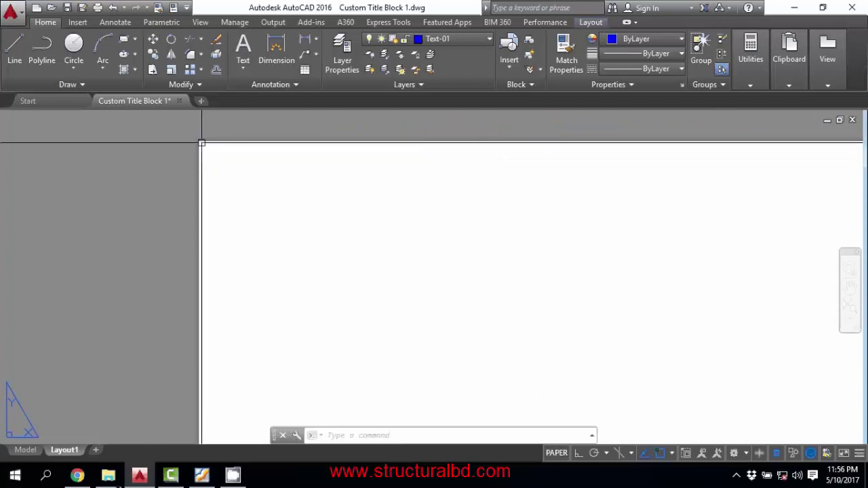
Step: Switch to Foxit Reader to check the border in the sample title block PDF, and return to AutoCAD
scroll(282, 176, "down", 6)
scroll(339, 217, "down", 8)
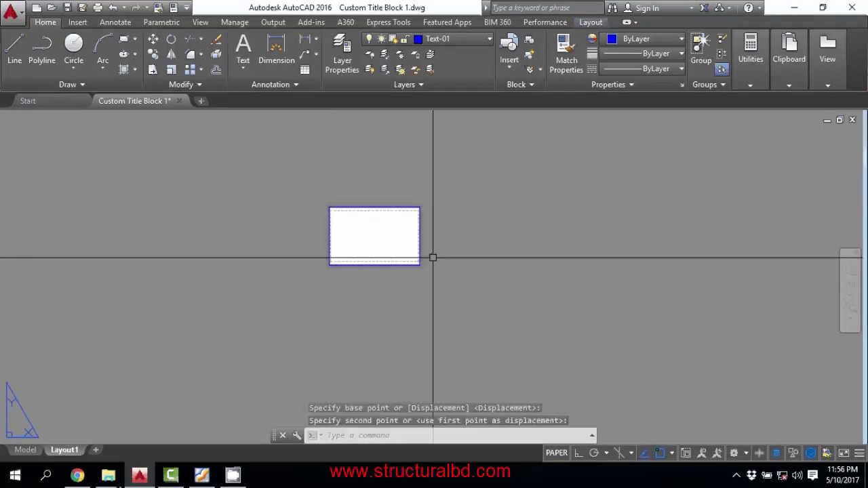
middle_click_drag(433, 258, 404, 233)
left_click(202, 475)
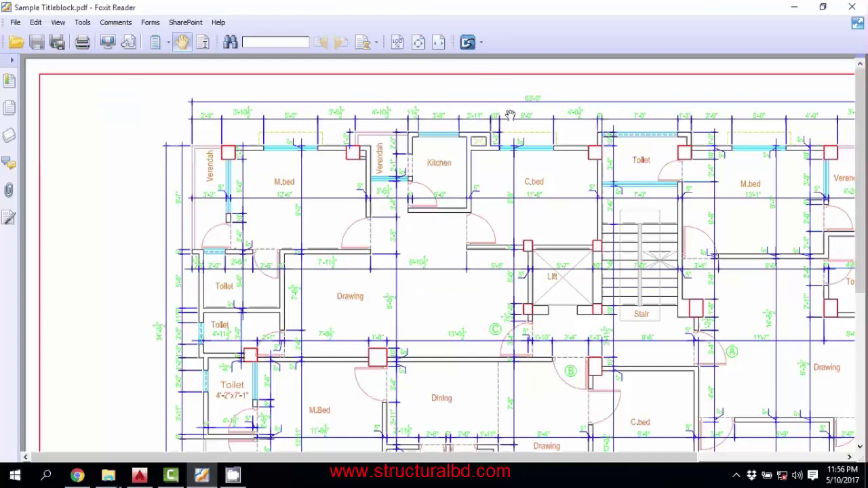
left_click(140, 475)
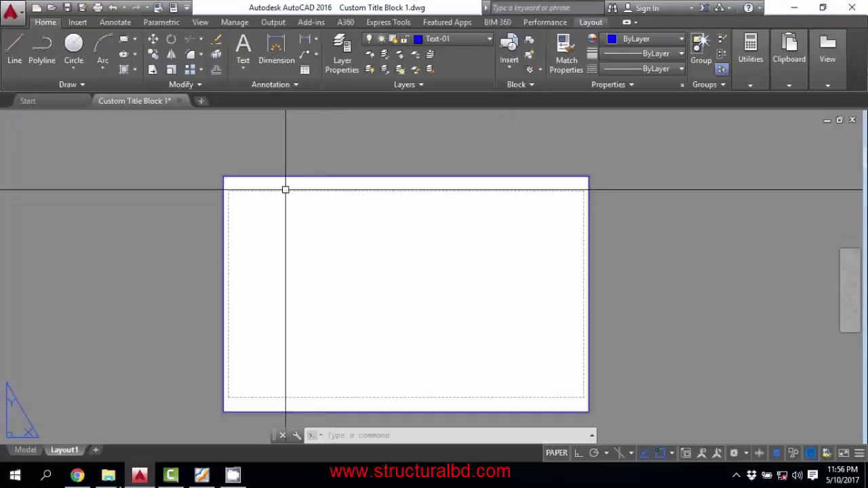
Step: Offset the 17 by 11 sheet rectangle 0.5 inch inward to make the border
middle_click_drag(396, 219, 393, 214)
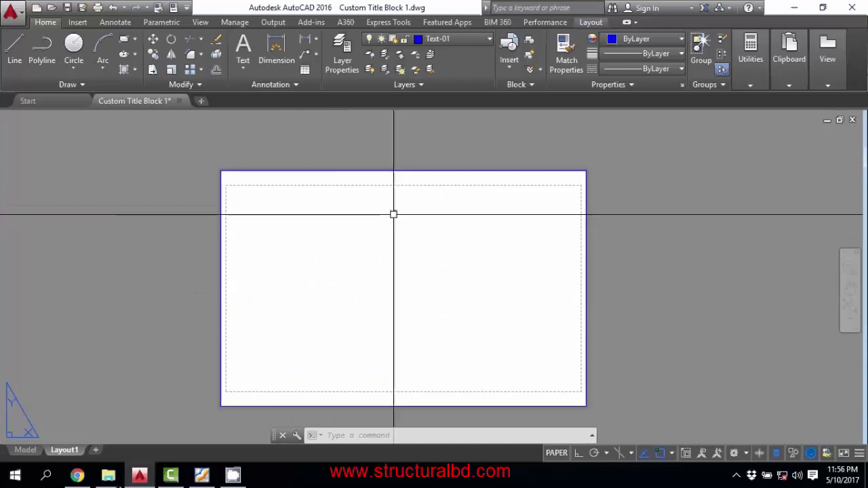
type("o")
key("Return")
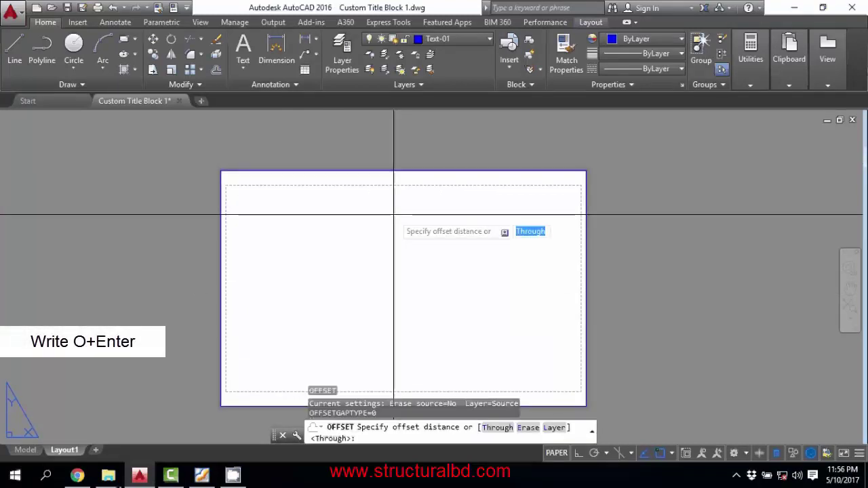
type(".5")
key("Return")
scroll(364, 173, "up", 2)
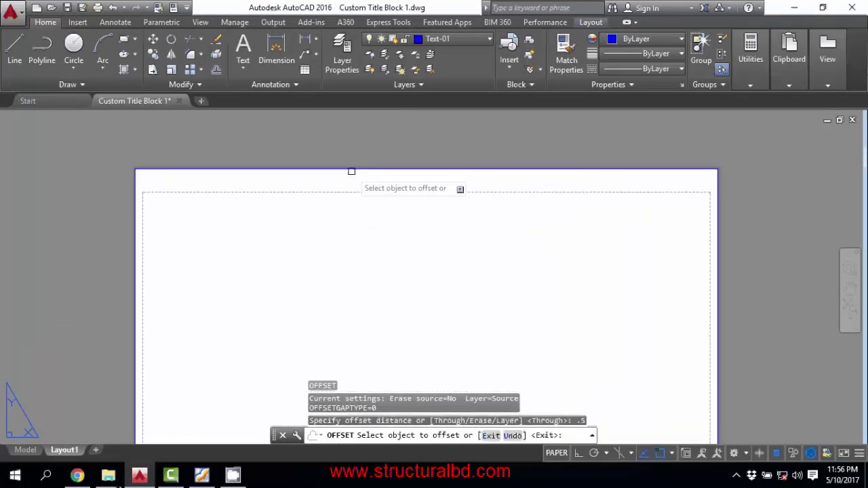
left_click(352, 169)
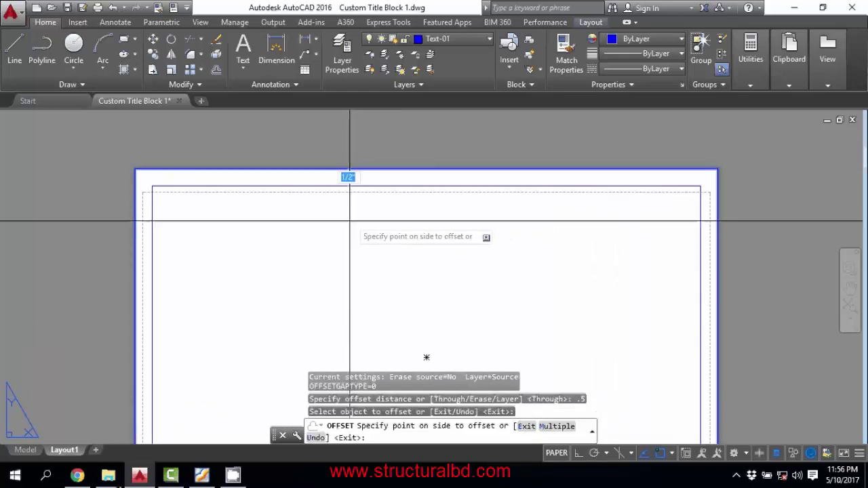
left_click(350, 217)
right_click(349, 219)
left_click(367, 232)
Step: Turn Ortho on and stretch the inner rectangle's top edge down onto the dashed printable-area line
middle_click_drag(239, 237, 358, 238)
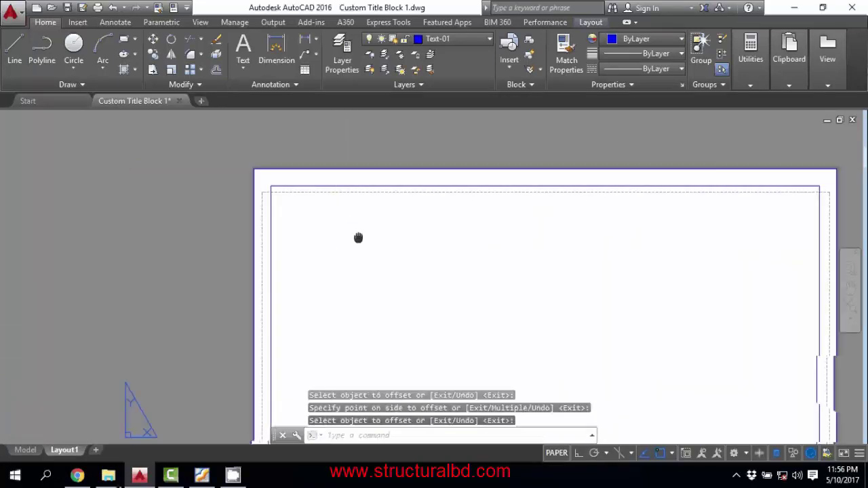
scroll(279, 200, "up", 4)
scroll(218, 168, "down", 6)
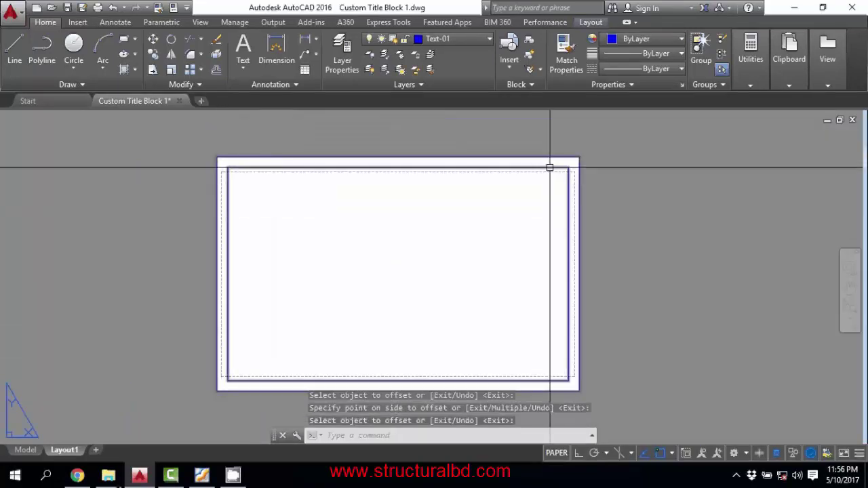
scroll(551, 167, "up", 5)
scroll(650, 176, "down", 5)
scroll(439, 179, "up", 4)
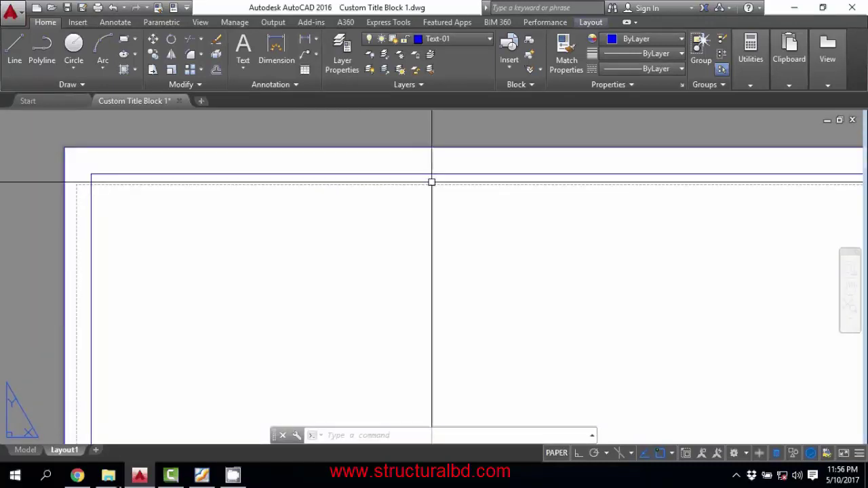
scroll(356, 188, "down", 4)
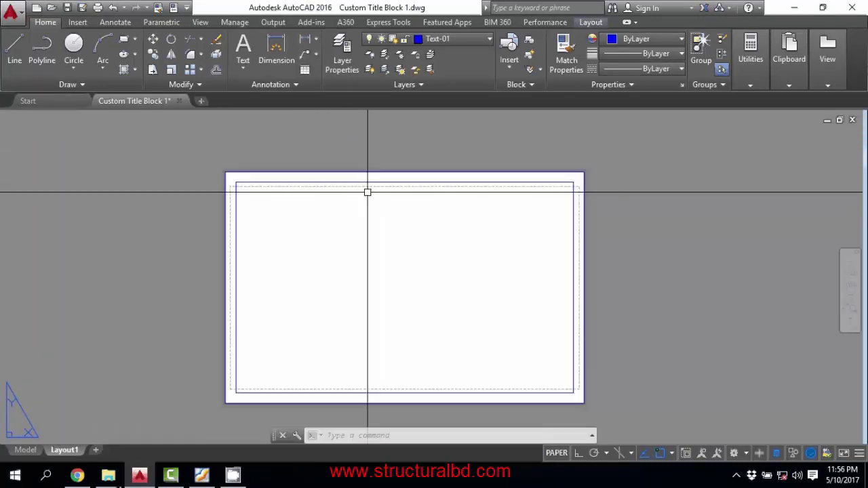
scroll(450, 178, "up", 6)
left_click(450, 177)
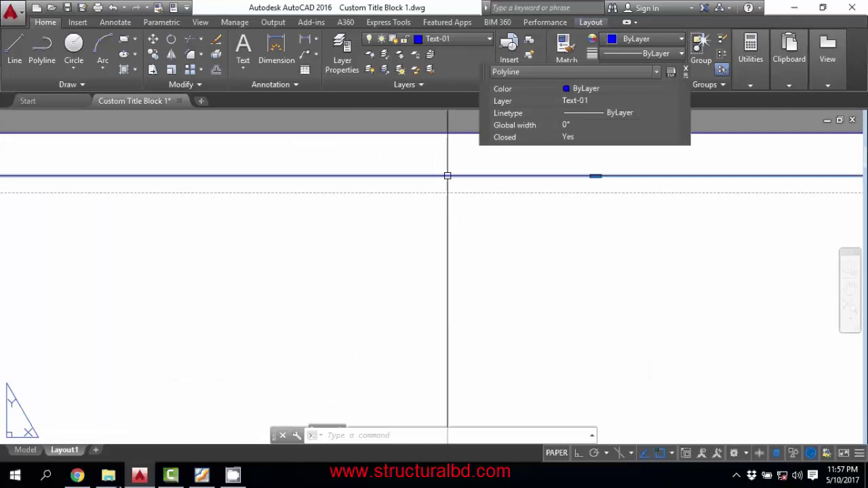
left_click(596, 176)
key("F8")
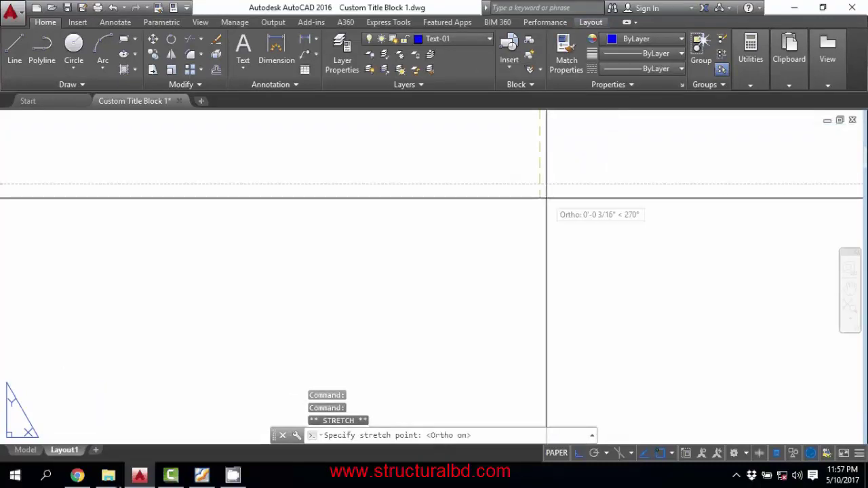
scroll(490, 183, "down", 4)
Step: Stretch the inner rectangle's bottom edge up onto the dashed printable-area line and clear the selection
scroll(457, 316, "up", 5)
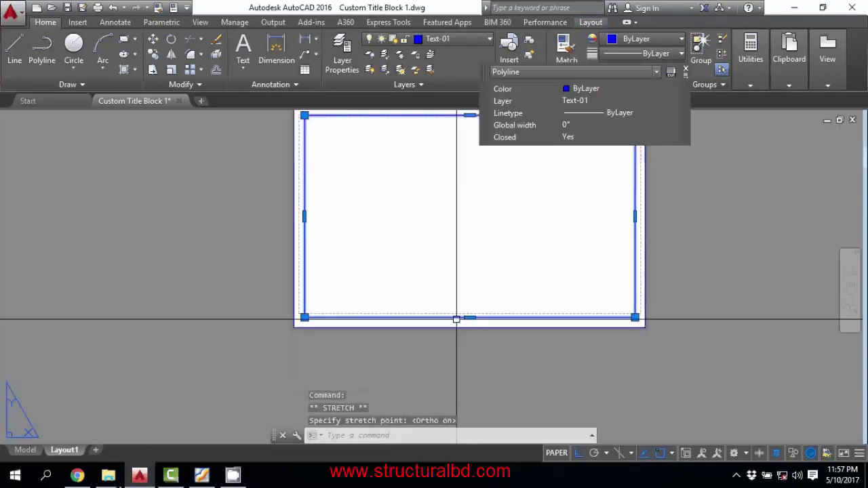
left_click(503, 312)
scroll(501, 301, "up", 5)
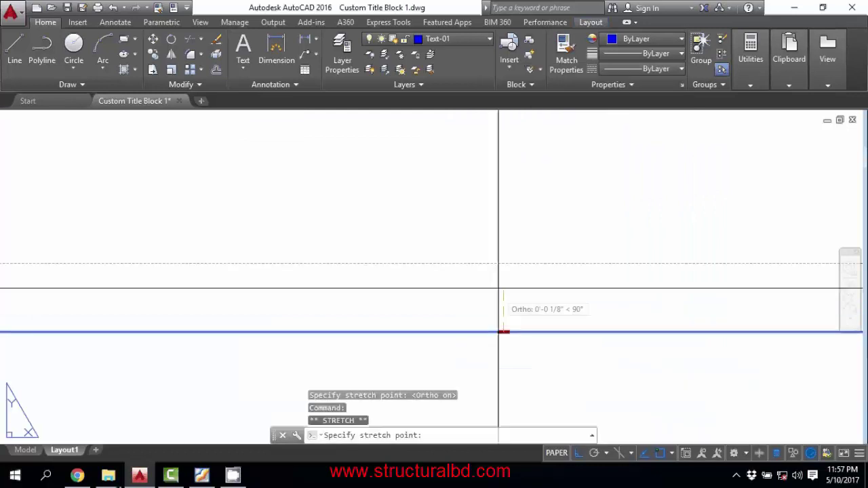
left_click(503, 244)
scroll(501, 254, "down", 8)
key("Escape")
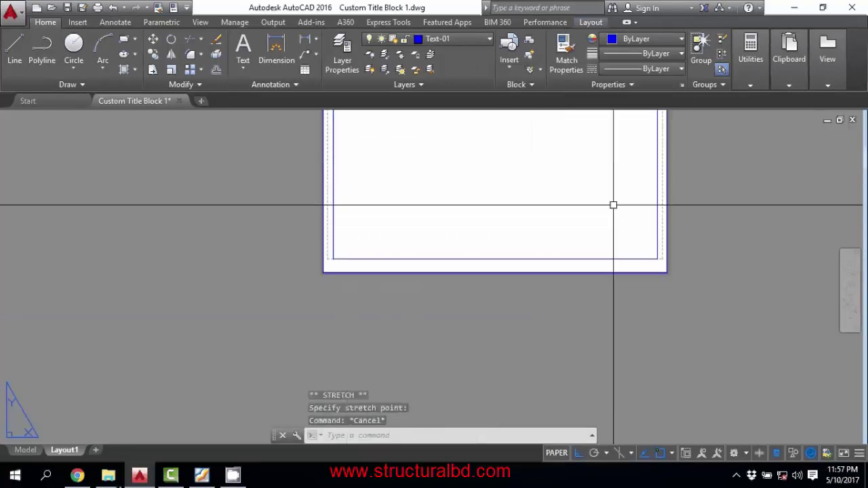
scroll(515, 260, "down", 3)
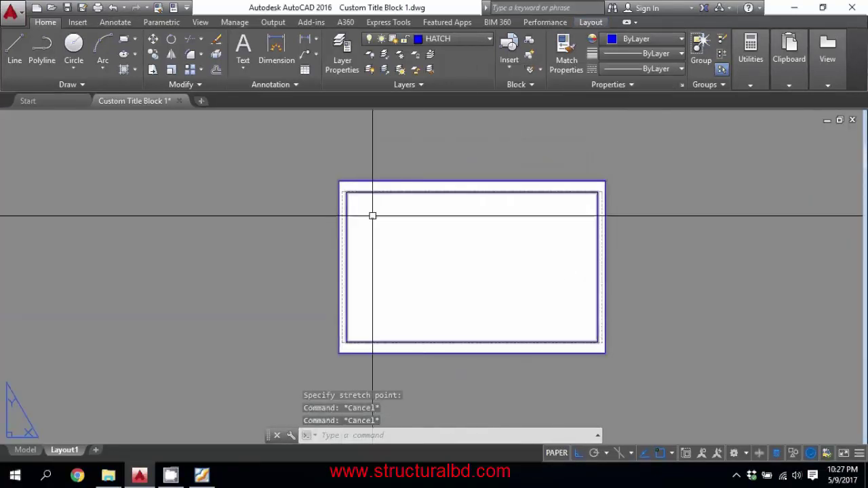
Step: Create a new layer named Border with red colour and a 0.30 mm lineweight
scroll(426, 208, "up", 3)
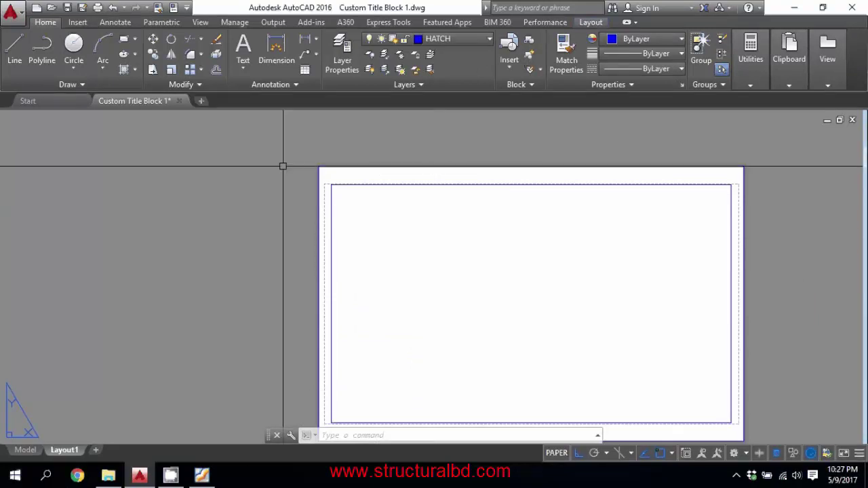
left_click(345, 61)
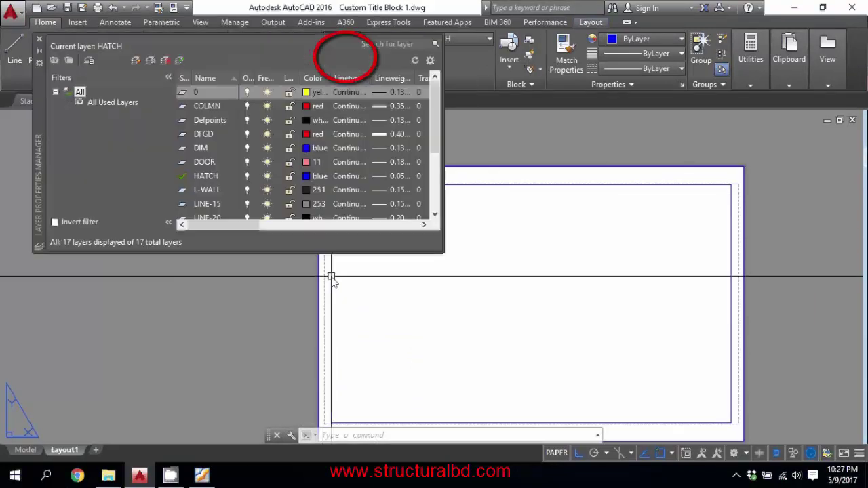
left_click(137, 63)
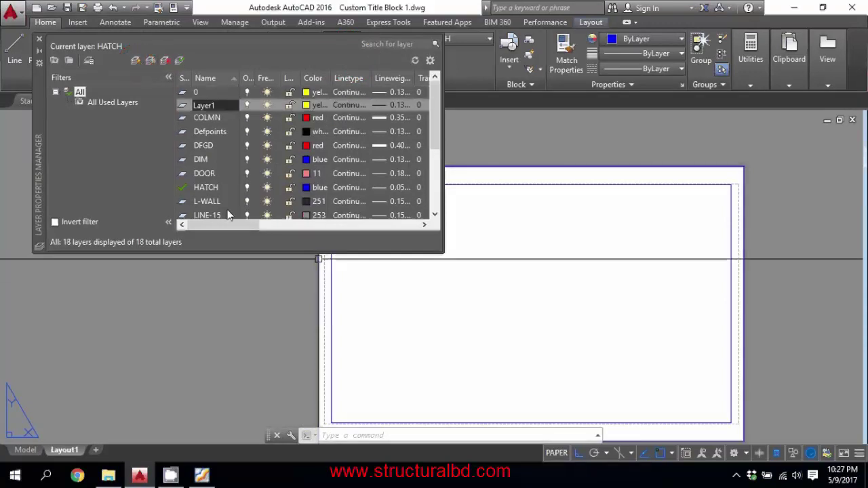
type("Border")
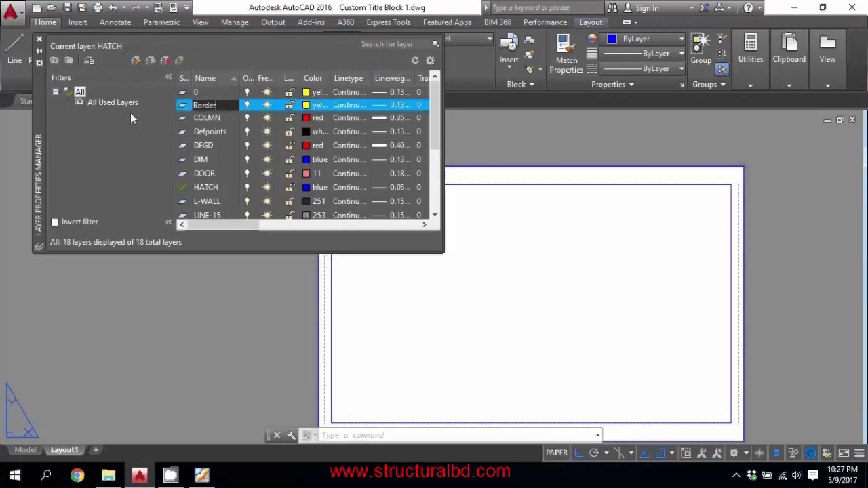
left_click(312, 105)
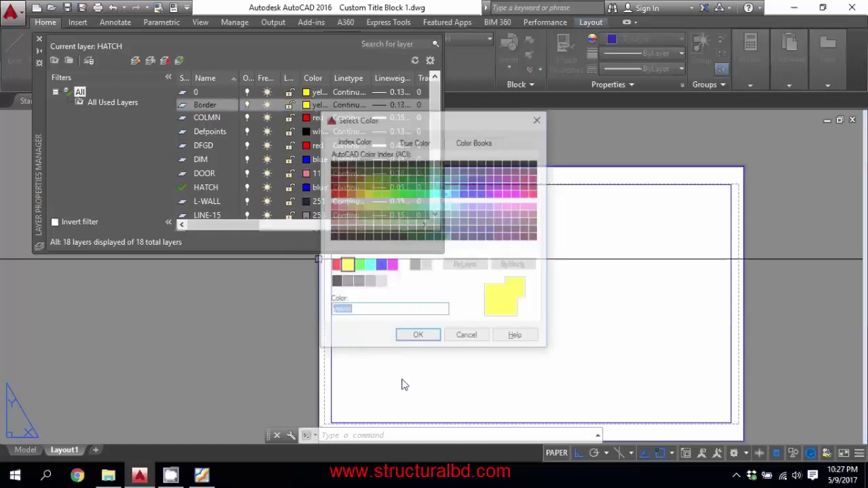
left_click(418, 338)
left_click(399, 104)
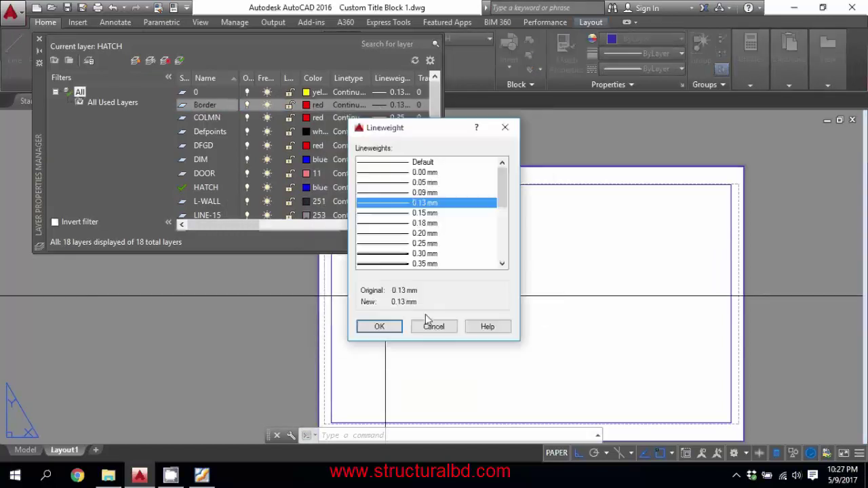
left_click(387, 254)
left_click(379, 327)
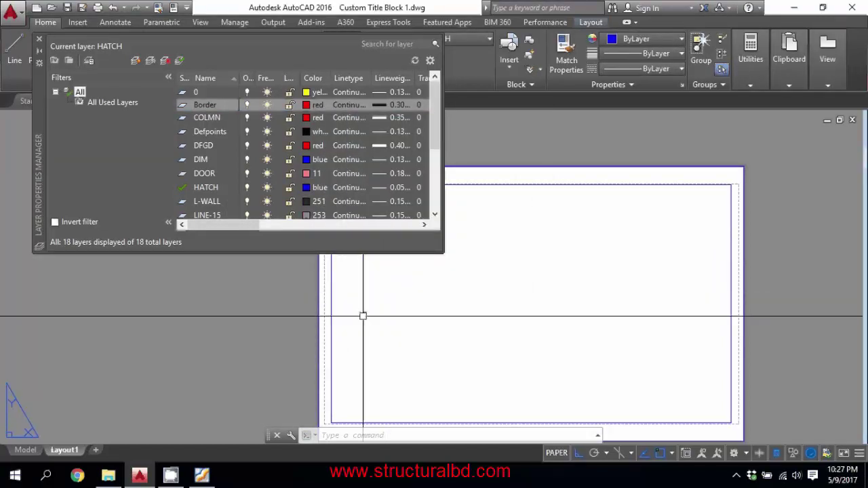
Step: Create a layer named Titleblock with colour 250 and a 0.09 mm lineweight, and close the layer manager
left_click(135, 61)
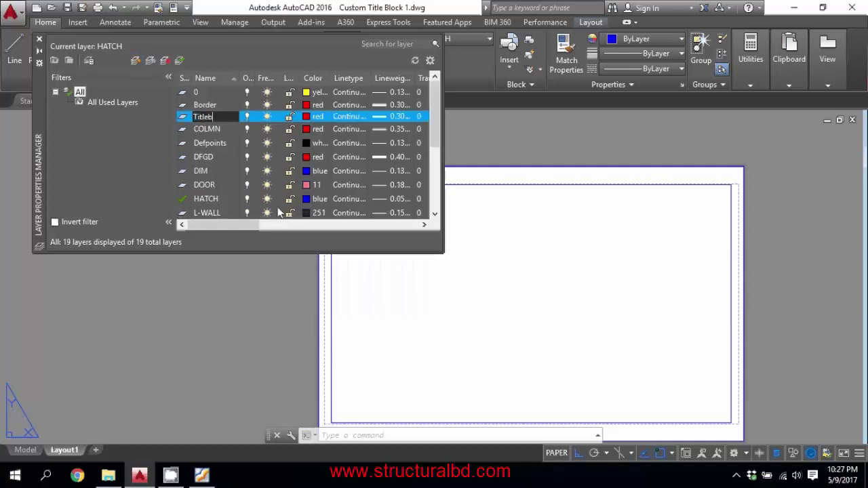
left_click(316, 117)
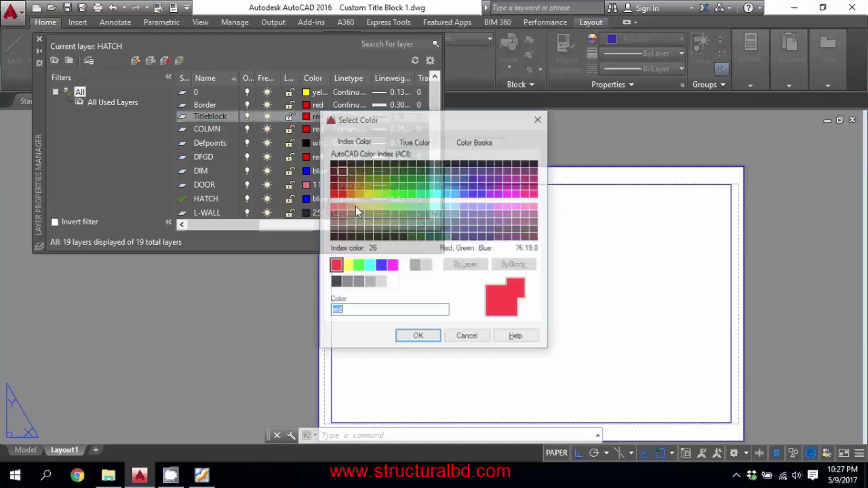
left_click(414, 336)
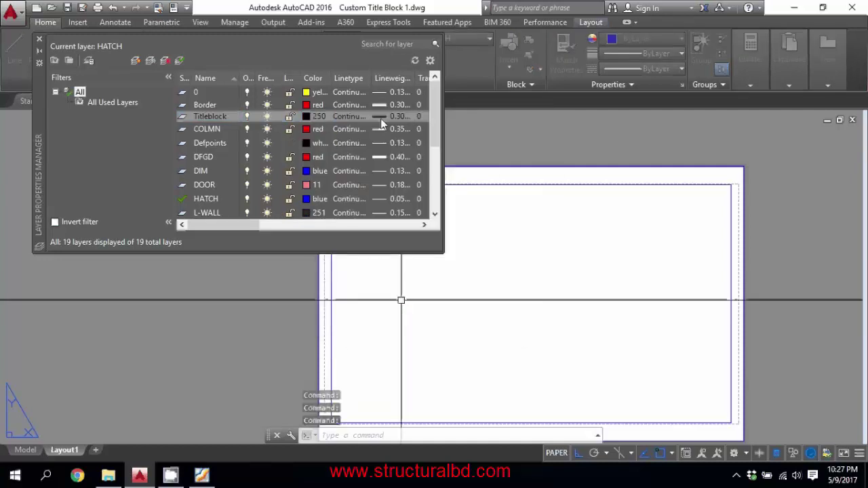
left_click(385, 116)
left_click(417, 193)
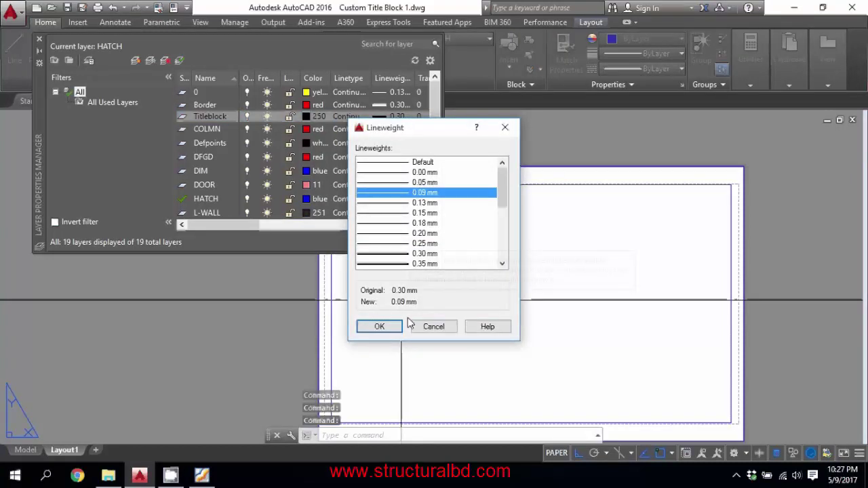
left_click(379, 327)
left_click(40, 40)
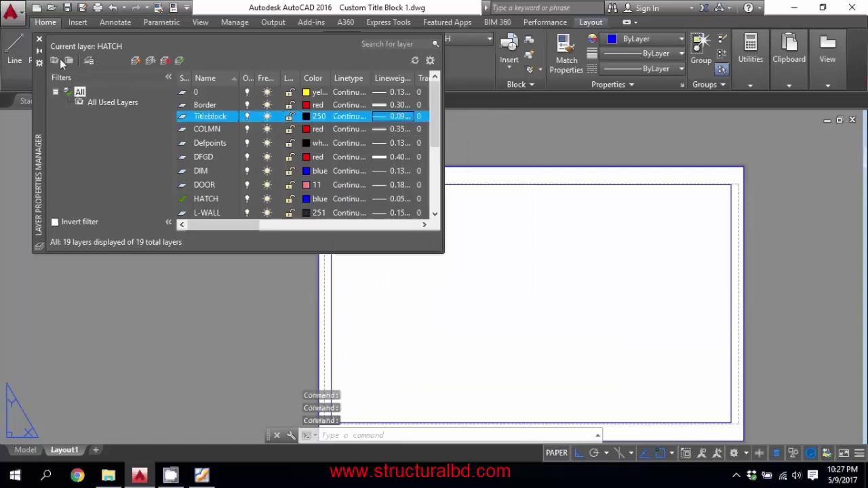
Step: Assign the outer sheet rectangle to the Defpoints layer
middle_click_drag(348, 155, 309, 201)
scroll(312, 201, "up", 4)
left_click(326, 246)
left_click(260, 203)
scroll(260, 203, "down", 5)
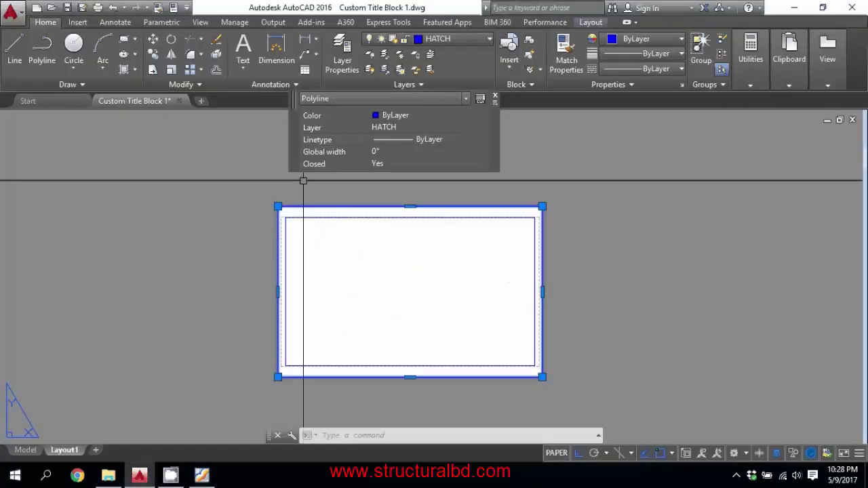
scroll(287, 230, "up", 3)
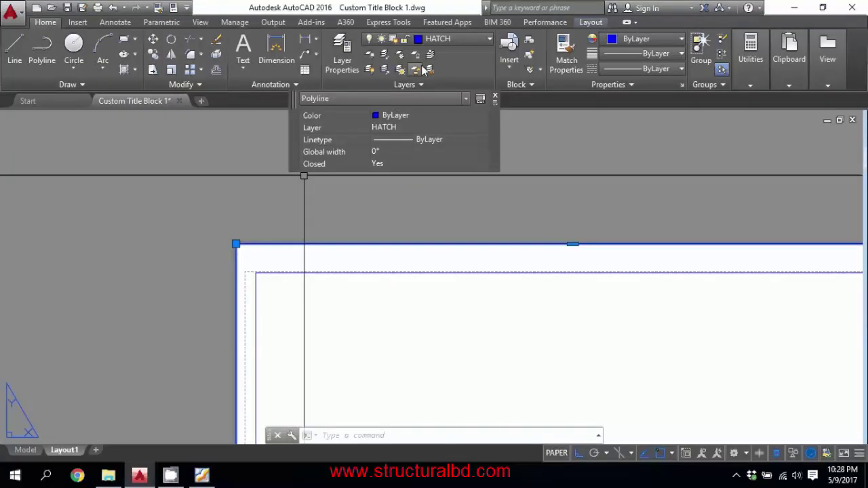
left_click(437, 40)
left_click(458, 113)
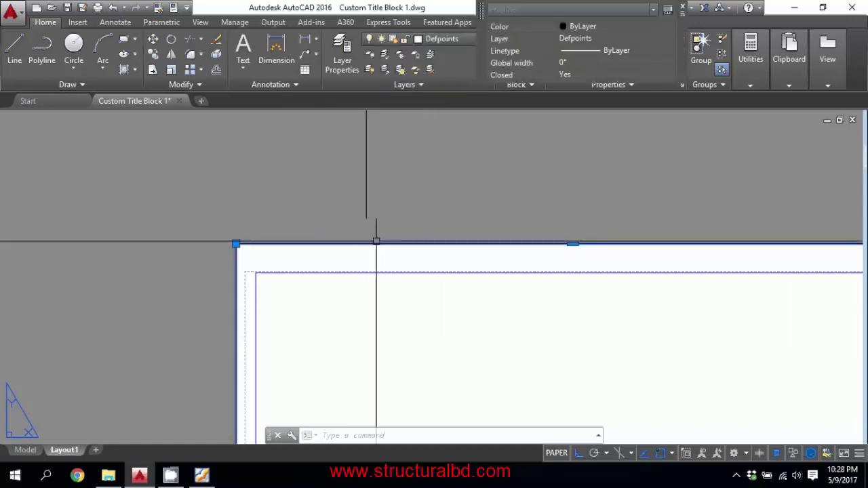
scroll(296, 259, "down", 4)
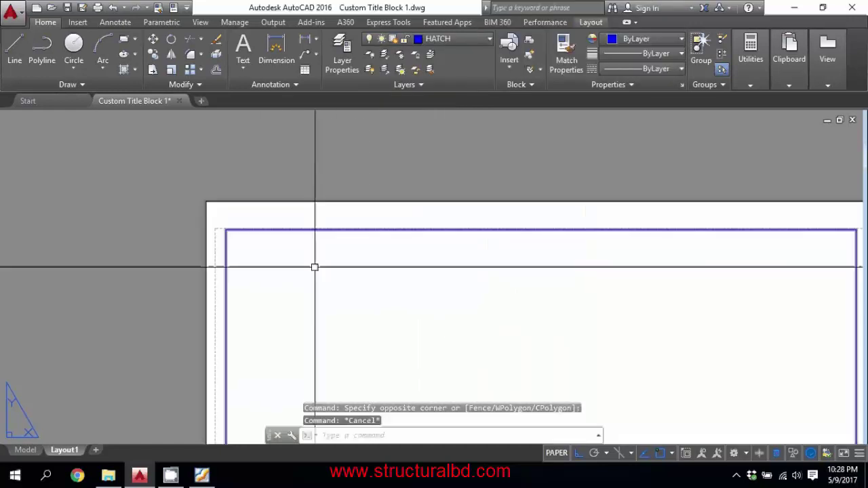
Step: Assign the inner rectangle to the Border layer and clear the selection
left_click(318, 269)
left_click(288, 219)
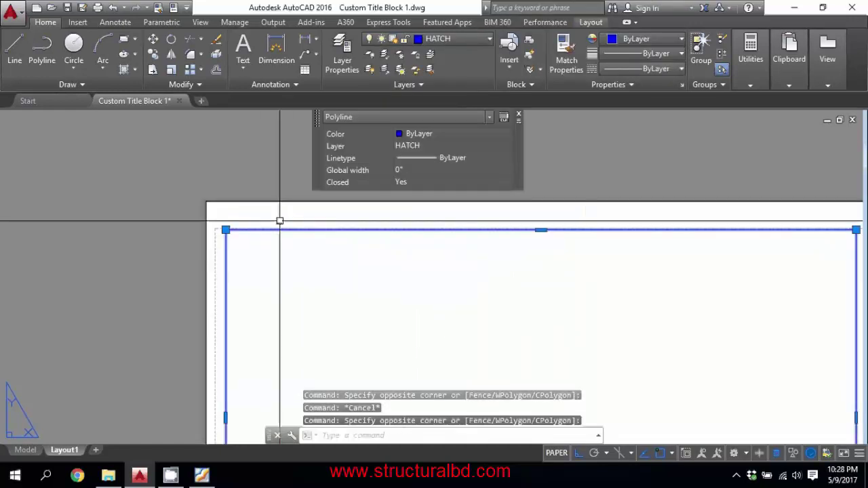
left_click(468, 39)
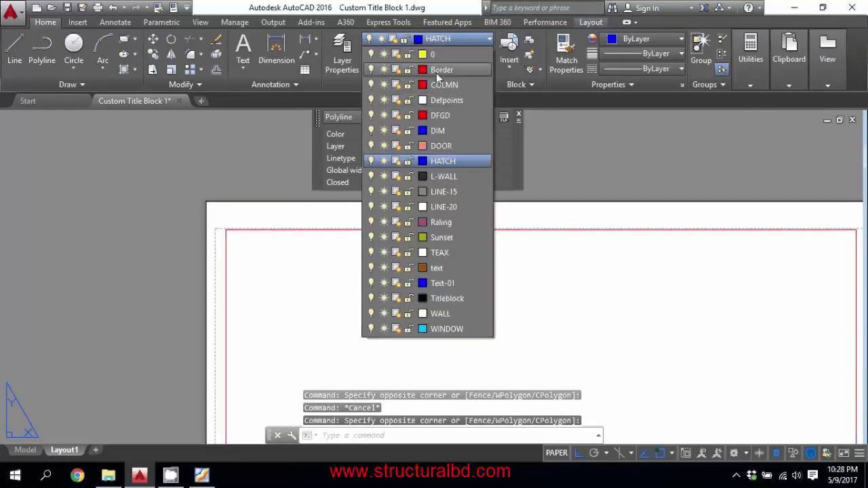
left_click(436, 70)
scroll(332, 242, "down", 4)
key("Escape")
middle_click_drag(362, 307, 360, 275)
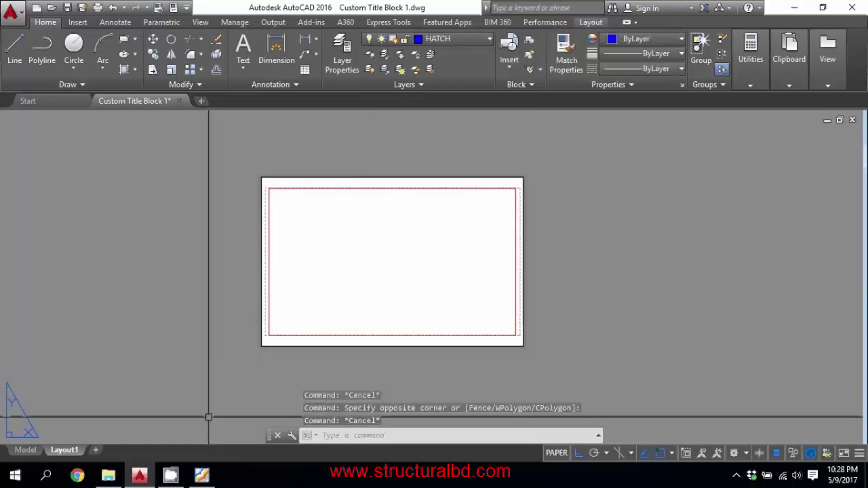
Step: Switch to Foxit Reader to examine the title block strip along the sample sheet's lower edge, and return to AutoCAD
left_click(202, 476)
left_click_drag(265, 356, 447, 129)
left_click_drag(617, 323, 495, 337)
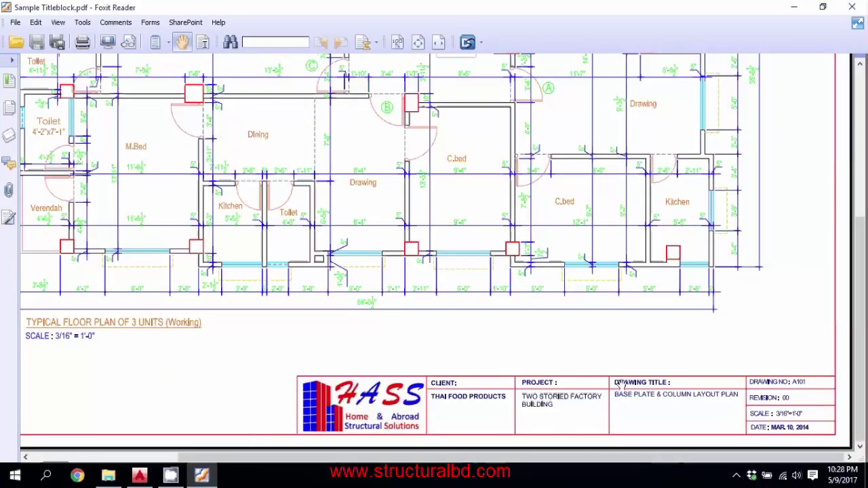
mouse_move(574, 438)
left_click(138, 478)
scroll(413, 333, "up", 2)
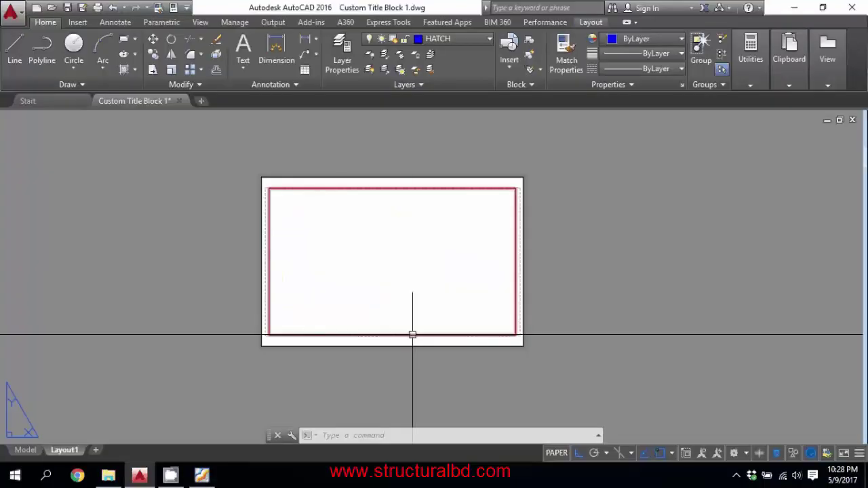
Step: Explode the inner border rectangle into separate lines
left_click(420, 336)
scroll(346, 310, "down", 2)
key("Escape")
key("Escape")
key("Escape")
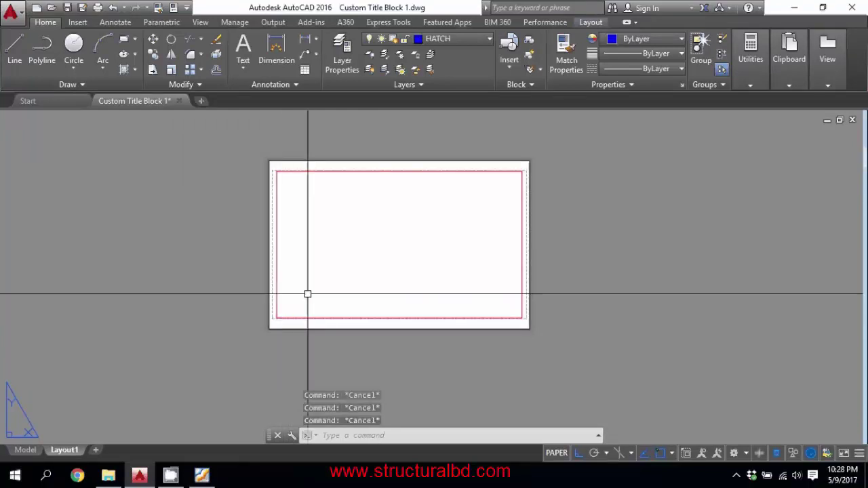
type("x")
key("Return")
scroll(285, 317, "up", 2)
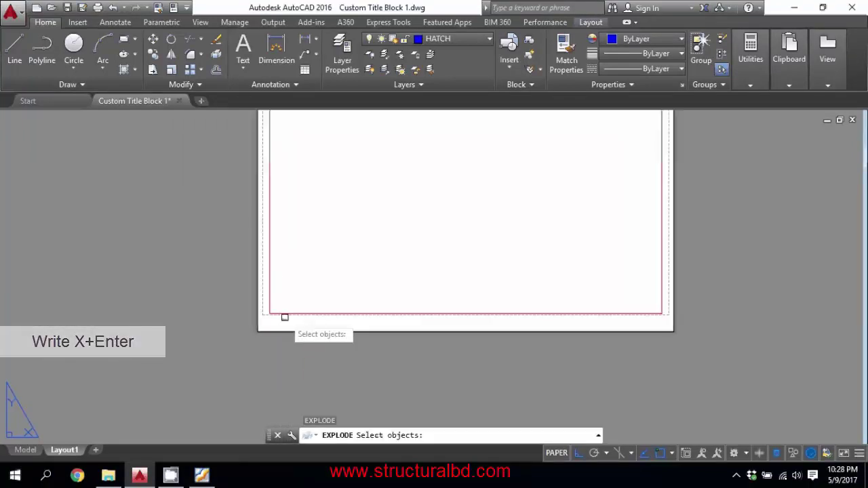
left_click(288, 315)
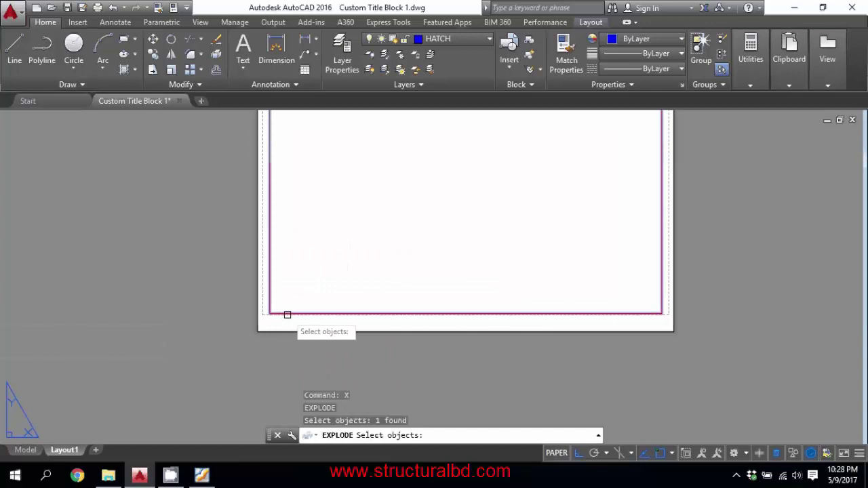
key("Return")
key("Escape")
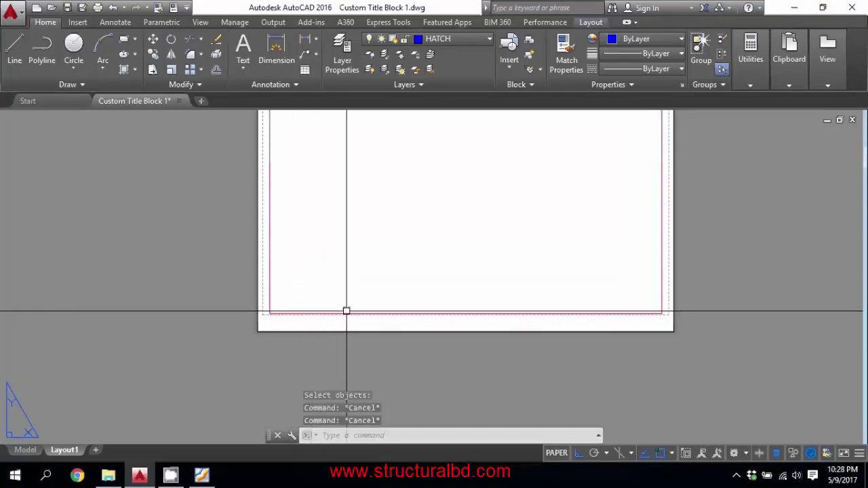
Step: Offset the border's lower line 1" upward to form the upper edge of the title strip
type("o")
key("Return")
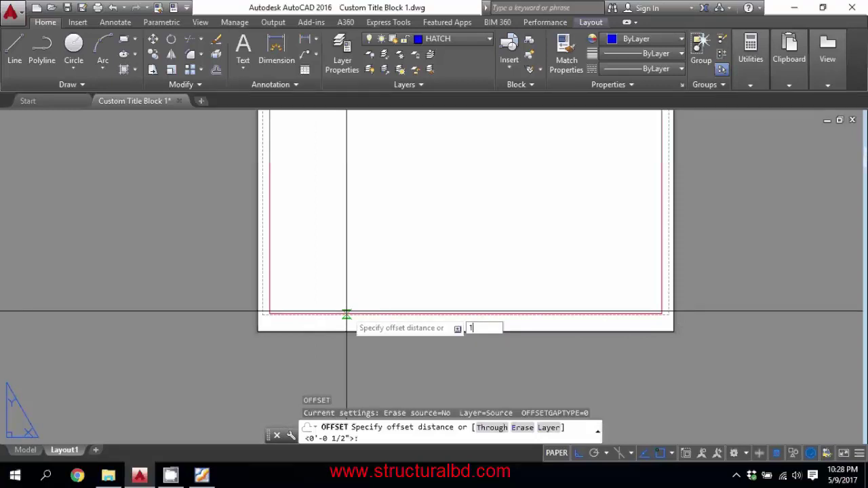
type("1")
key("Return")
left_click(554, 312)
scroll(554, 243, "up", 4)
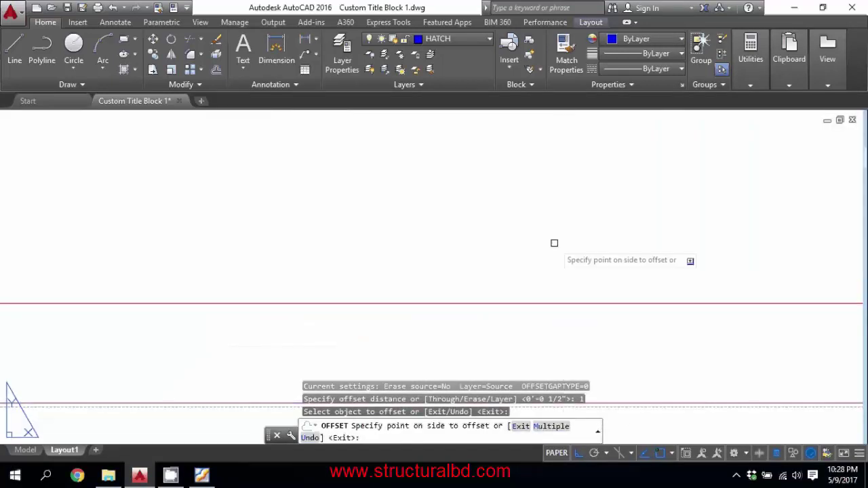
left_click(555, 242)
key("Return")
Step: Draw a vertical line across the title strip, about 1 13/16" in from the right border line
scroll(348, 367, "down", 3)
scroll(348, 366, "up", 5)
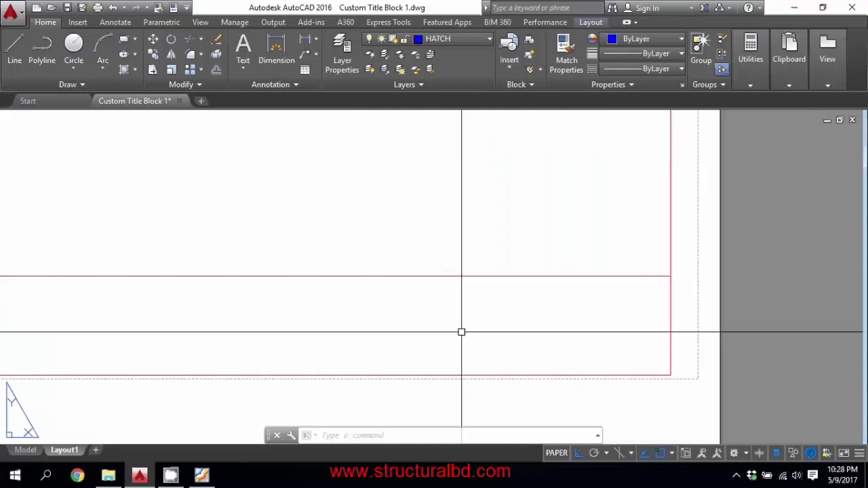
middle_click_drag(462, 332, 398, 320)
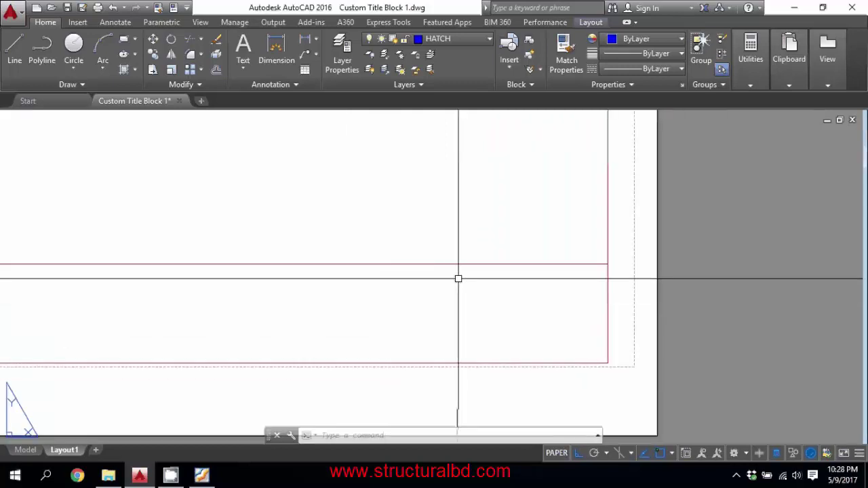
left_click(16, 49)
left_click(432, 264)
left_click(431, 362)
key("Escape")
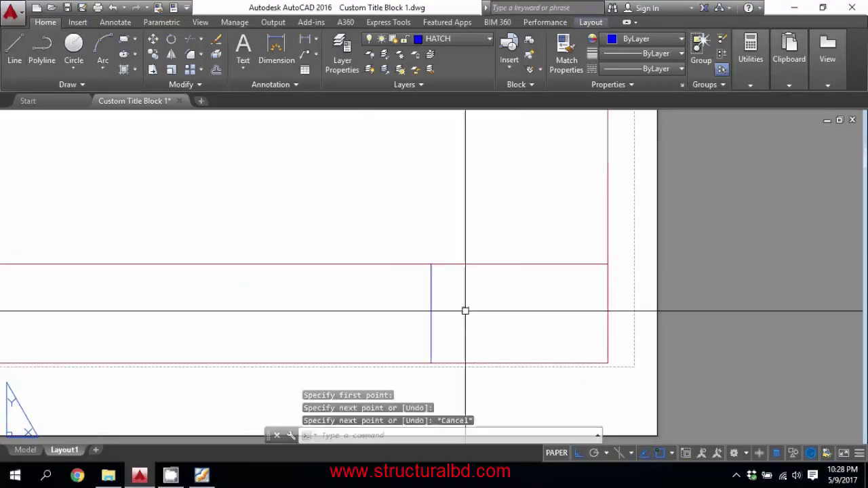
Step: Divide the new vertical line in the title strip into 4 equal segments
type("d")
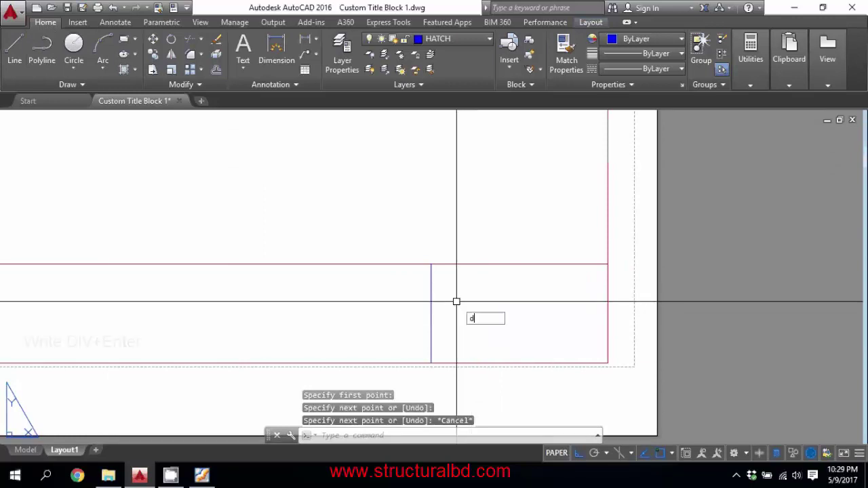
type("i")
key("Return")
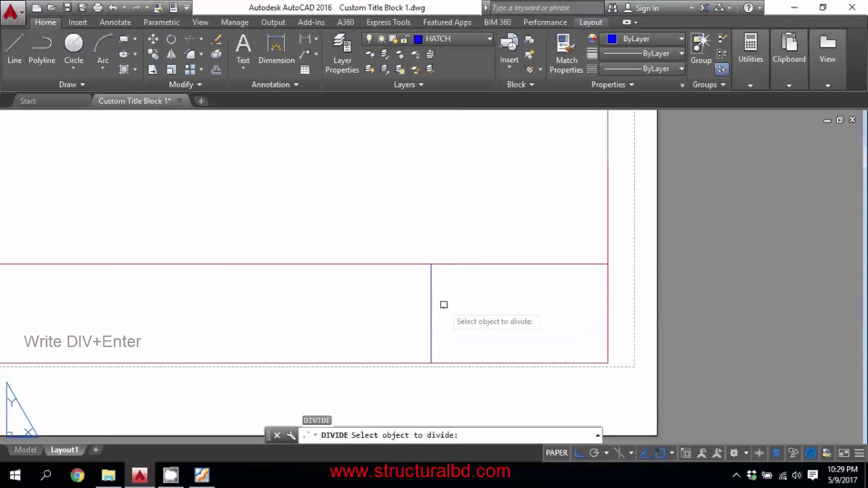
left_click(430, 294)
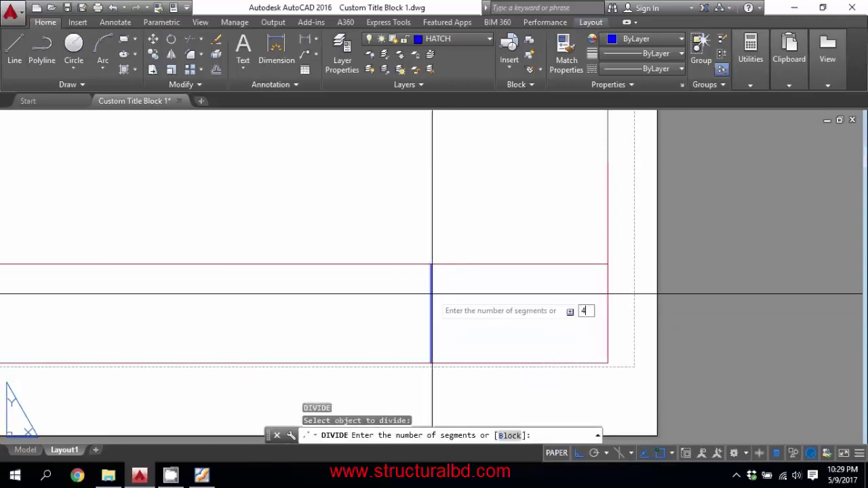
key("Return")
Step: Draw a horizontal line from the uppermost division point to the right border line
left_click(14, 51)
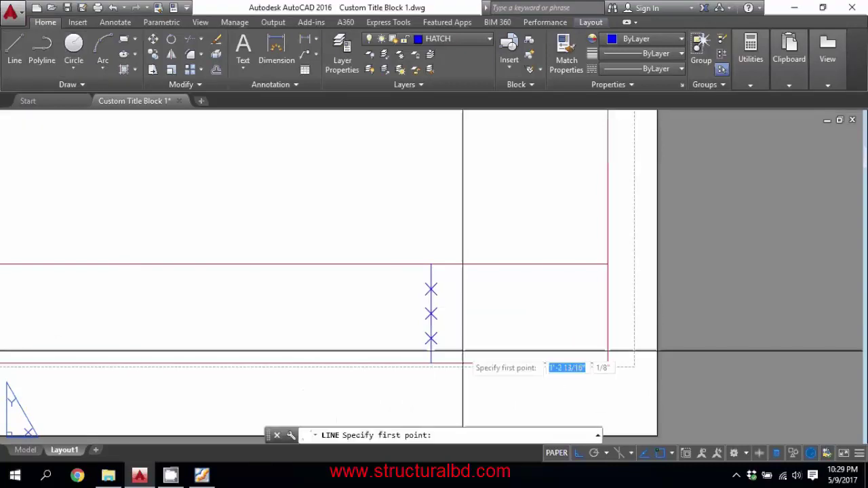
left_click(431, 290)
left_click(608, 290)
key("Escape")
Step: Copy the horizontal line down to the middle and lowest division points to complete four rows
left_click(529, 306)
left_click(491, 276)
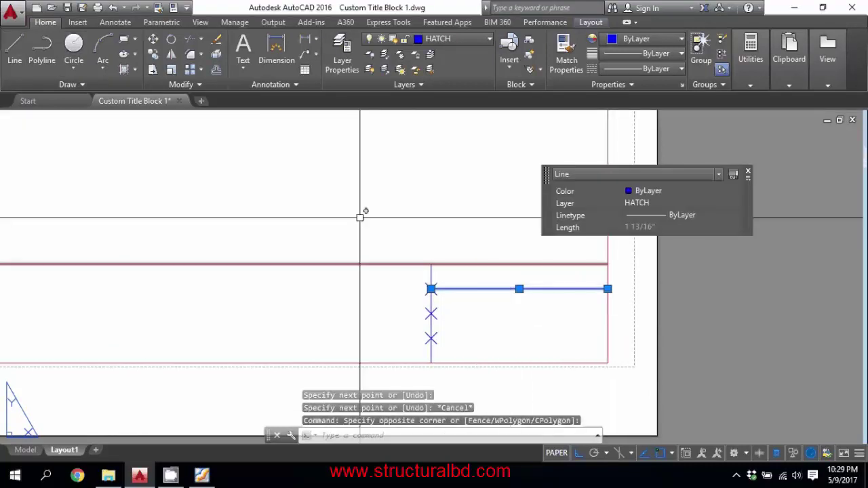
left_click(153, 56)
left_click(431, 289)
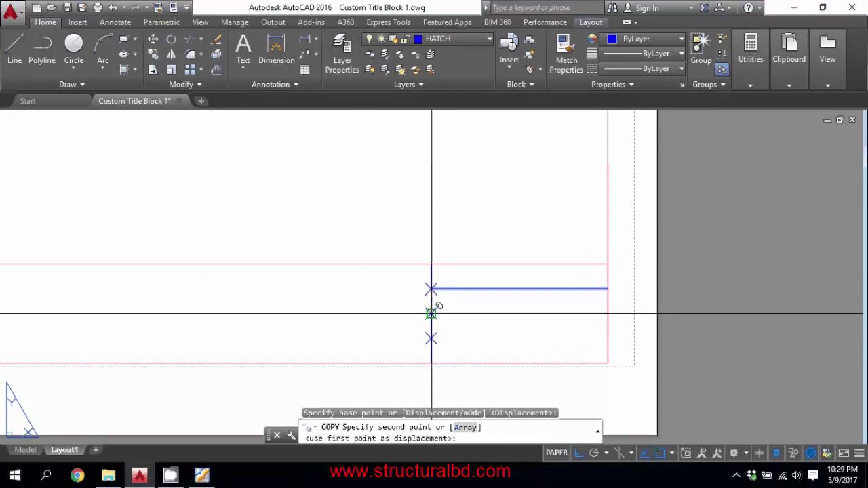
left_click(432, 313)
left_click(431, 339)
key("Escape")
Step: Erase the three division points on the vertical line
left_click(407, 276)
left_click(460, 348)
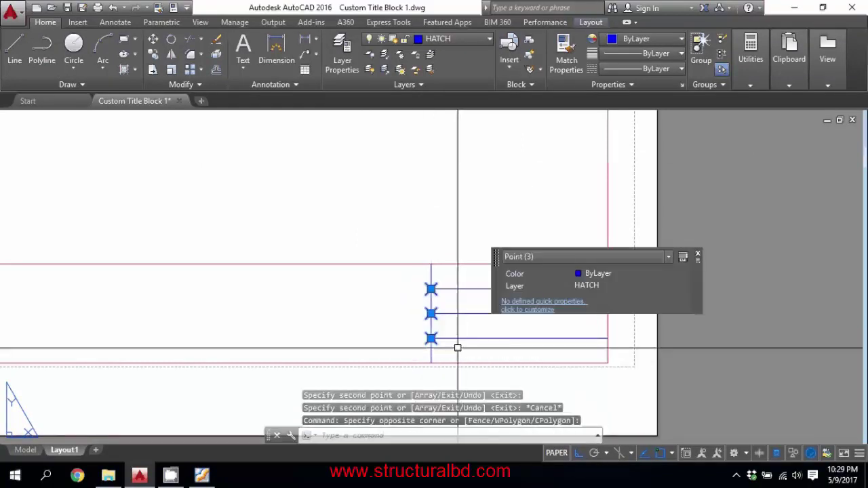
key("Delete")
Step: Assign the strip's upper edge, the vertical divider and the three row lines to the Titleblock layer
mouse_move(457, 348)
left_mouse_down()
mouse_move(442, 316)
mouse_move(367, 237)
left_mouse_up()
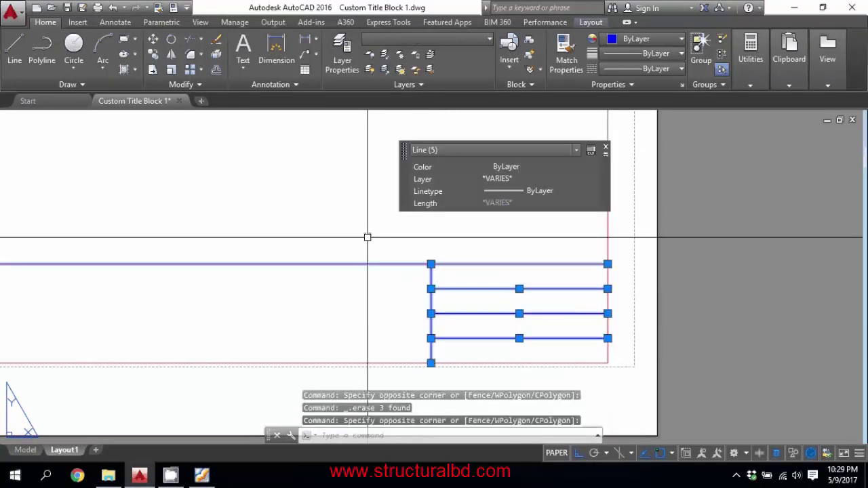
left_click(426, 39)
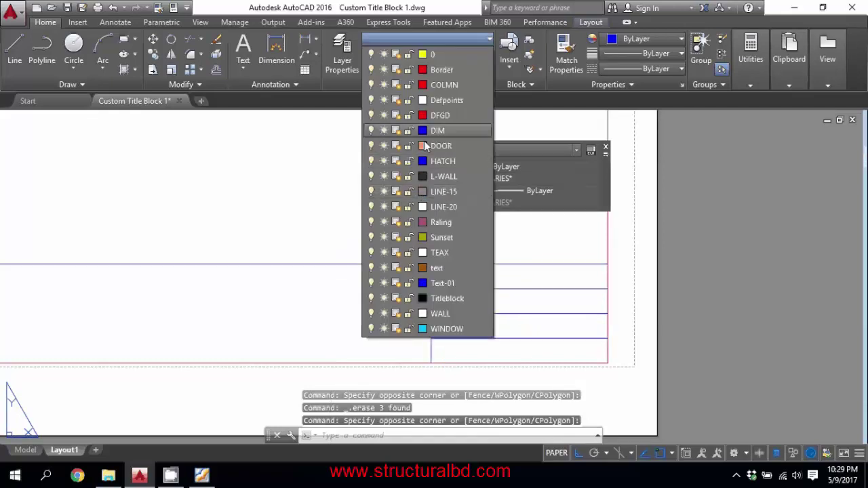
left_click(446, 298)
key("Escape")
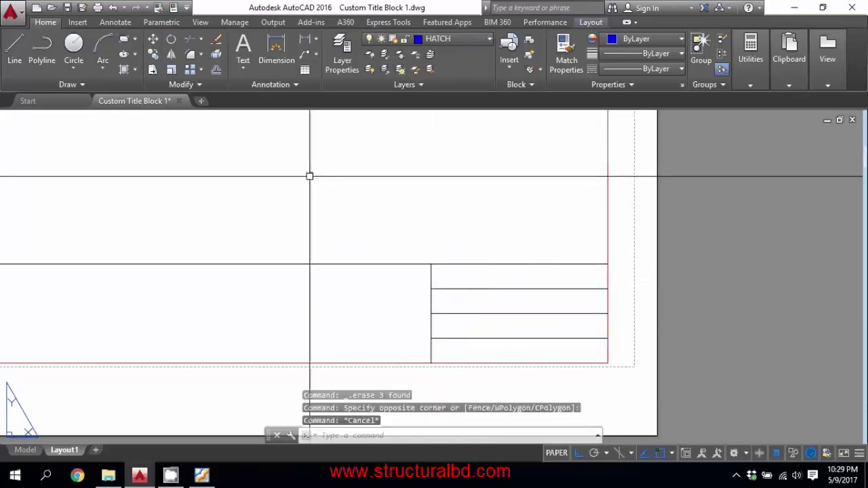
Step: Place a multiline text box in the uppermost row of the title block and set its text height to 1/16"
scroll(434, 254, "up", 2)
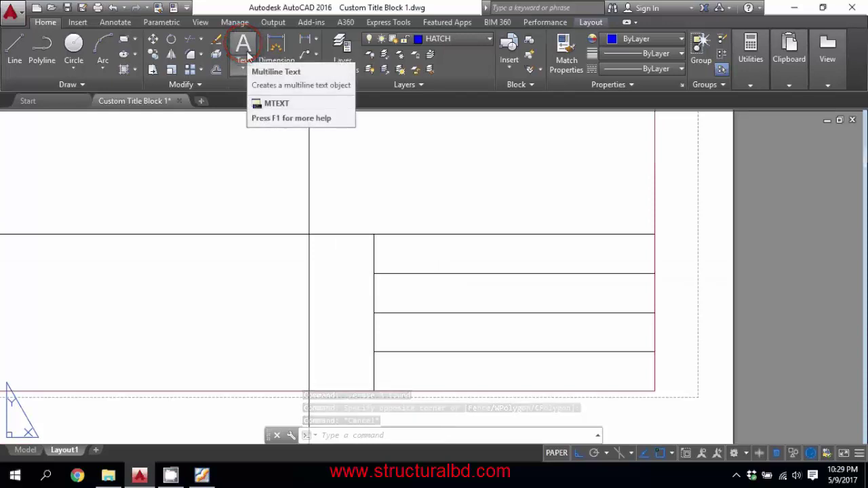
left_click(244, 47)
scroll(421, 285, "up", 3)
left_click(343, 250)
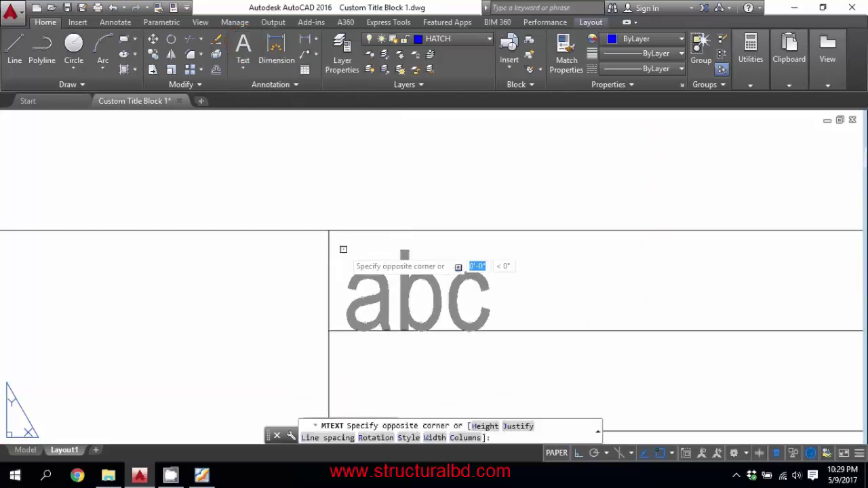
left_click(514, 309)
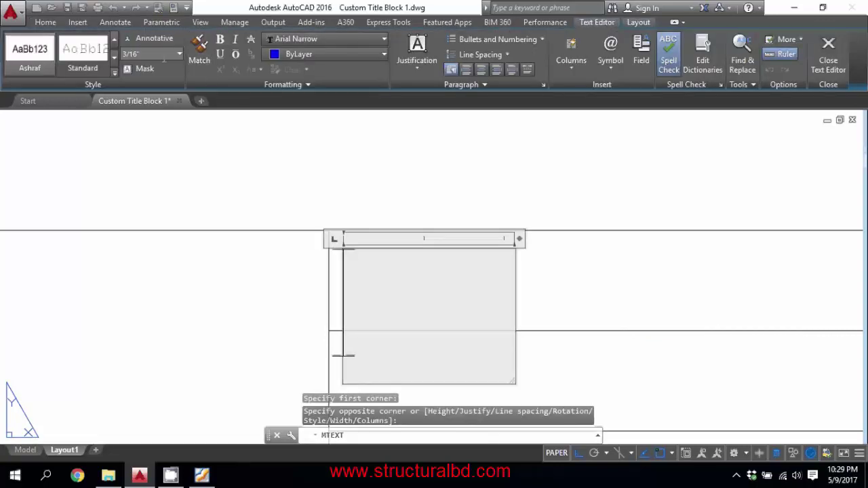
left_click(57, 54)
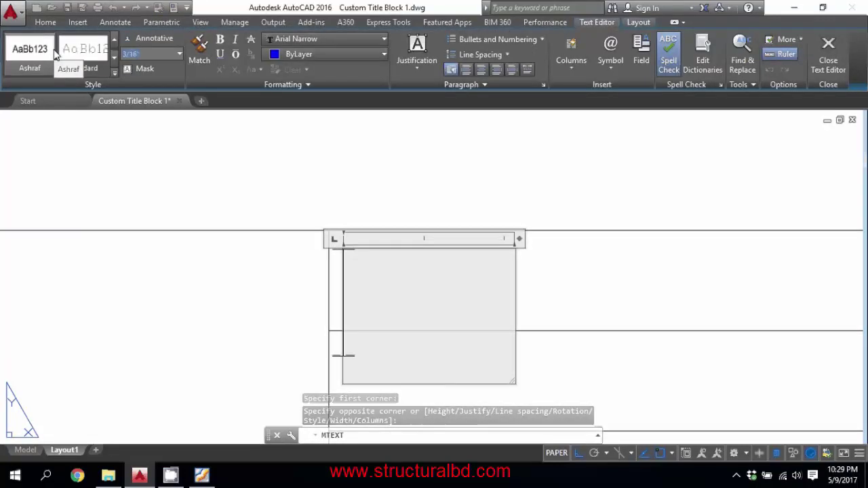
type("1/12")
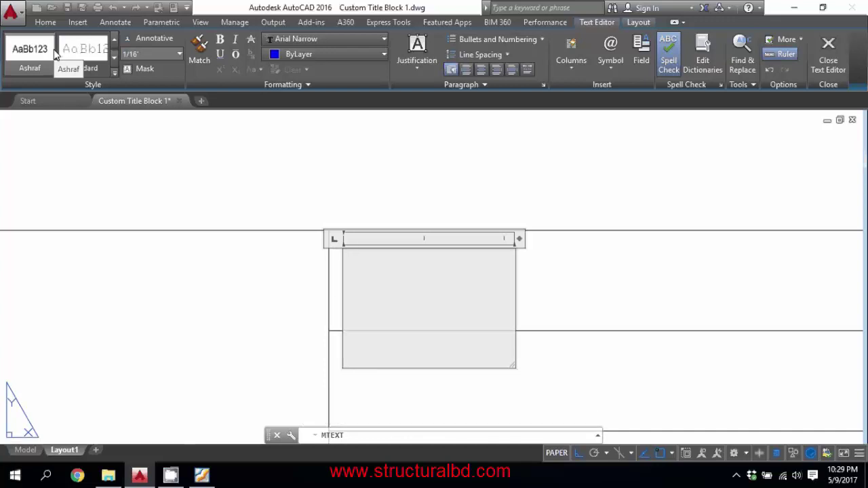
Step: Enter the label DRAWING NO: and widen its text box so it fits on one line
type("D")
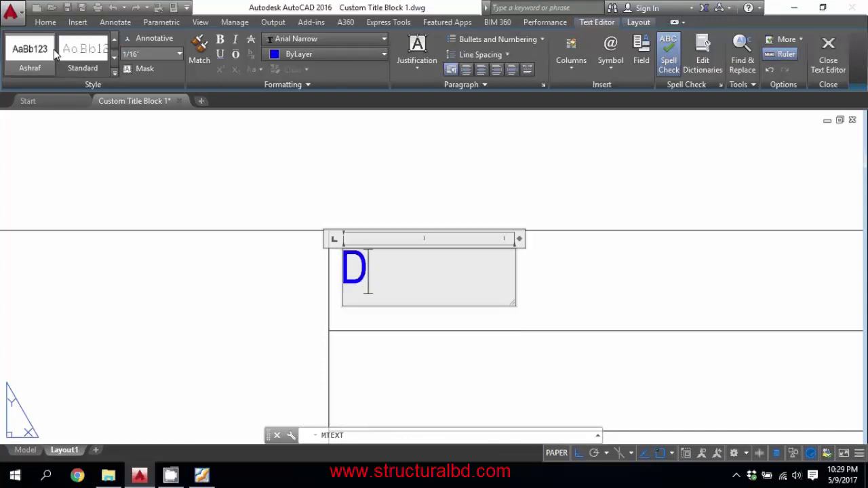
type("RAWING")
key("Return")
type("NO:")
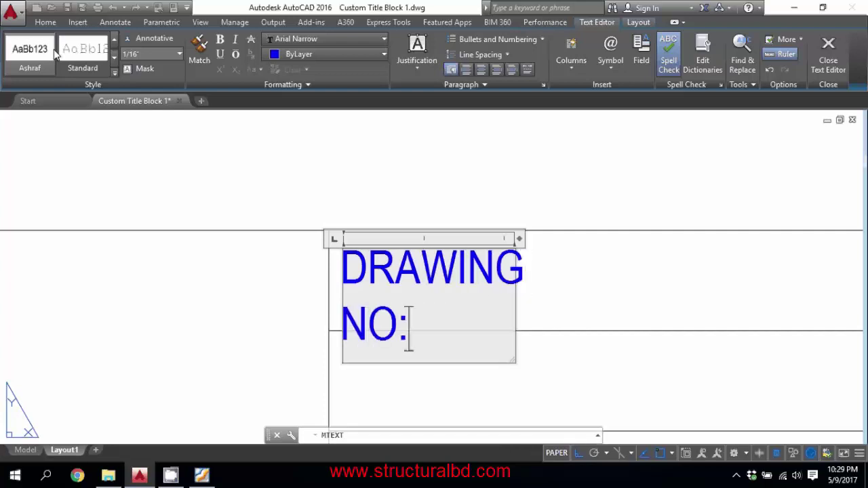
left_click_drag(520, 239, 617, 240)
left_click(568, 208)
Step: Move the DRAWING NO: label slightly down within its row
left_click(435, 275)
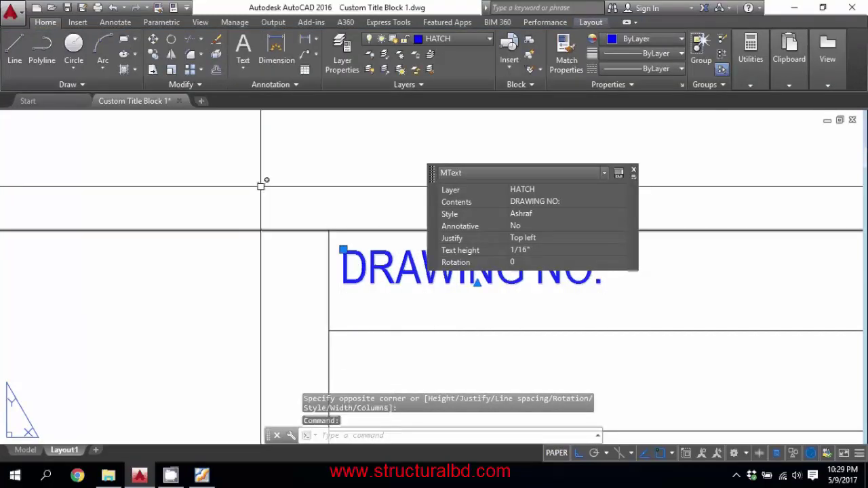
left_click(152, 39)
left_click(238, 335)
left_click(238, 350)
scroll(346, 181, "down", 2)
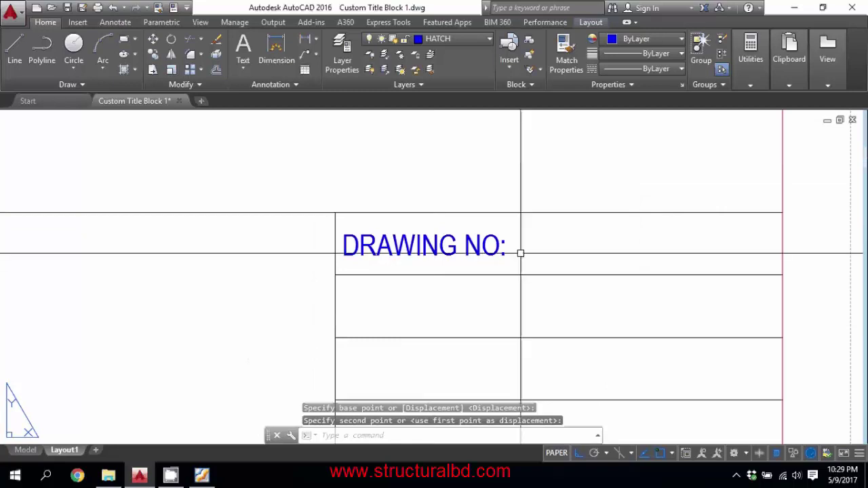
Step: Assign the DRAWING NO: label to the Titleblock layer and clear the selection
left_click(533, 254)
left_click(460, 242)
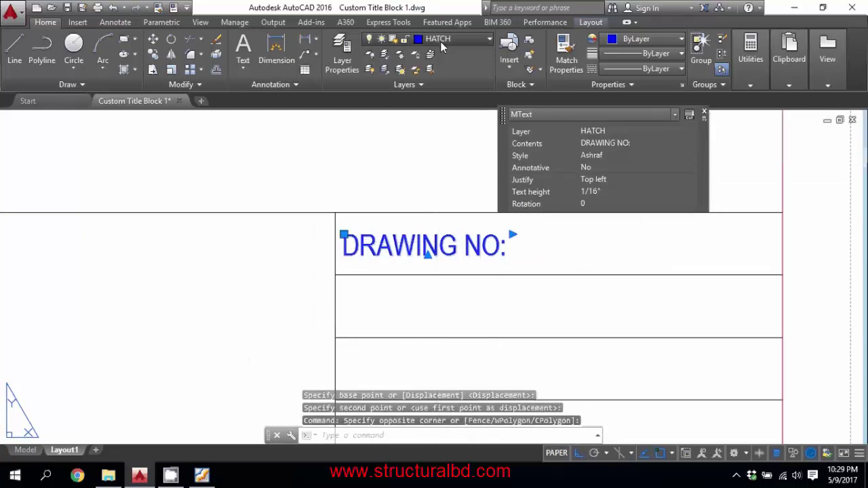
left_click(440, 39)
left_click(448, 299)
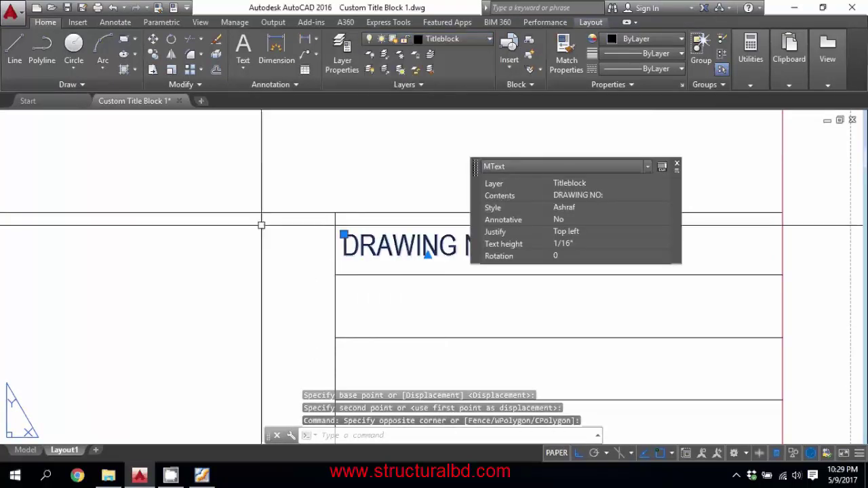
key("Escape")
key("Escape")
Step: Copy the DRAWING NO: label into the three rows below, using the row corners as base and target points
left_click(382, 248)
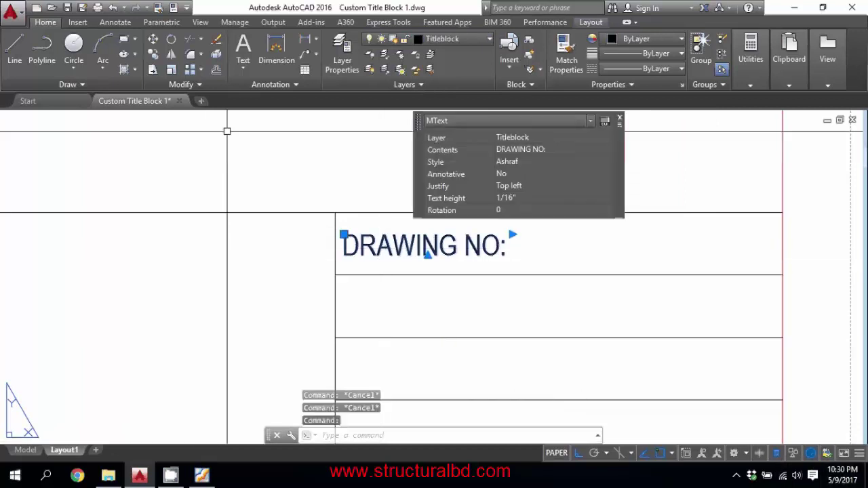
left_click(157, 56)
left_click(154, 54)
left_click(424, 246)
key("Return")
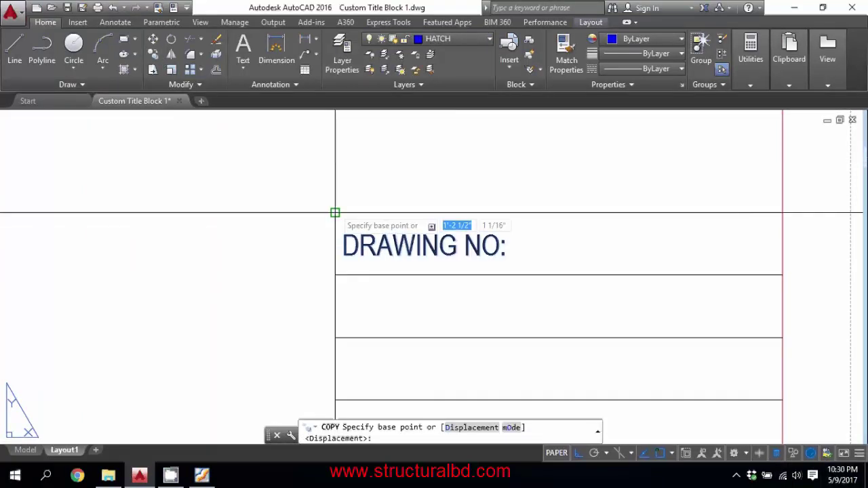
left_click(335, 213)
left_click(335, 275)
left_click(335, 338)
middle_click_drag(336, 400, 353, 305)
left_click(354, 309)
key("Escape")
Step: Change the second row's label to REVISION:
middle_click_drag(438, 205, 402, 268)
double_click(388, 271)
double_click(447, 279)
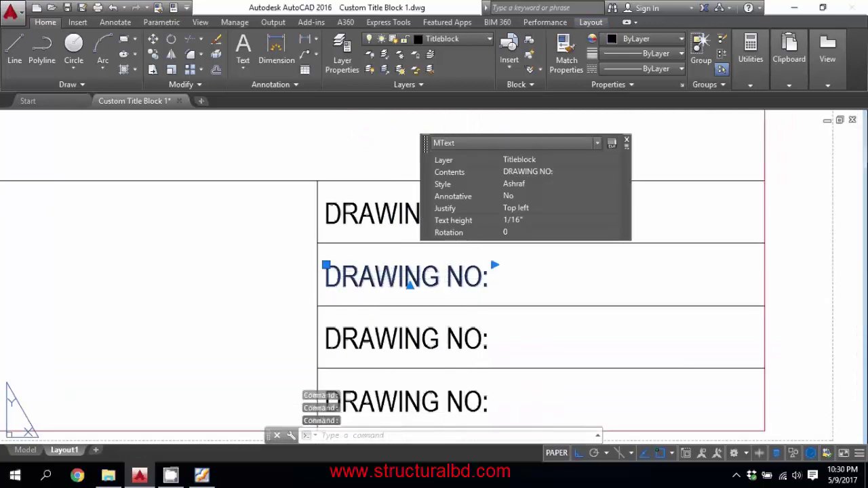
left_click_drag(482, 280, 287, 285)
type("REVISION")
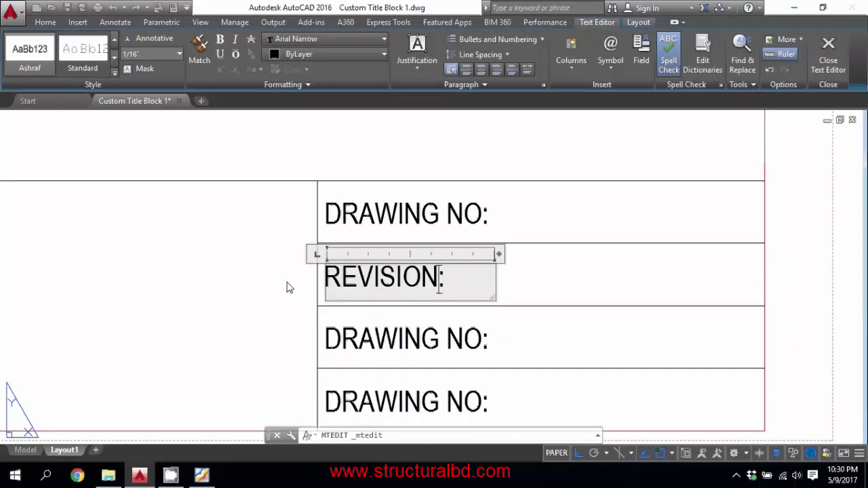
left_click(290, 288)
Step: Change the third row's label to SCALE: and the fourth row's label to DATE:
middle_click_drag(407, 339, 395, 274)
double_click(396, 274)
left_click_drag(471, 277, 295, 277)
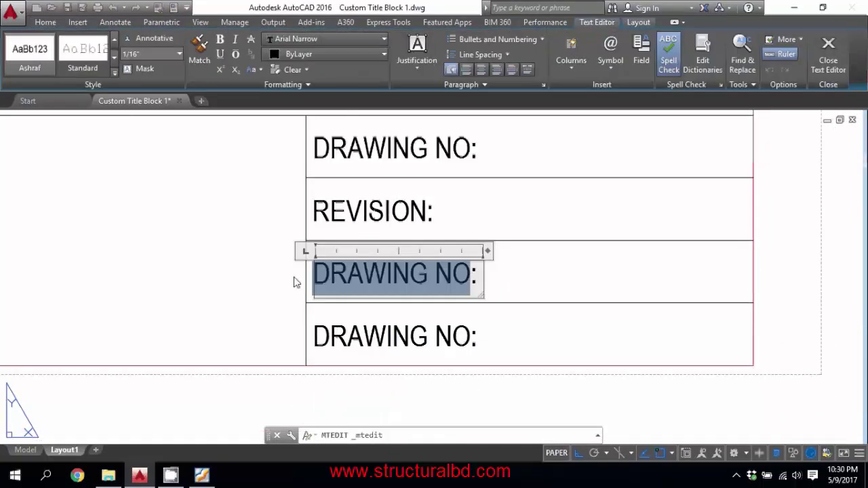
type("SCALE:")
left_click(295, 277)
left_click(407, 336)
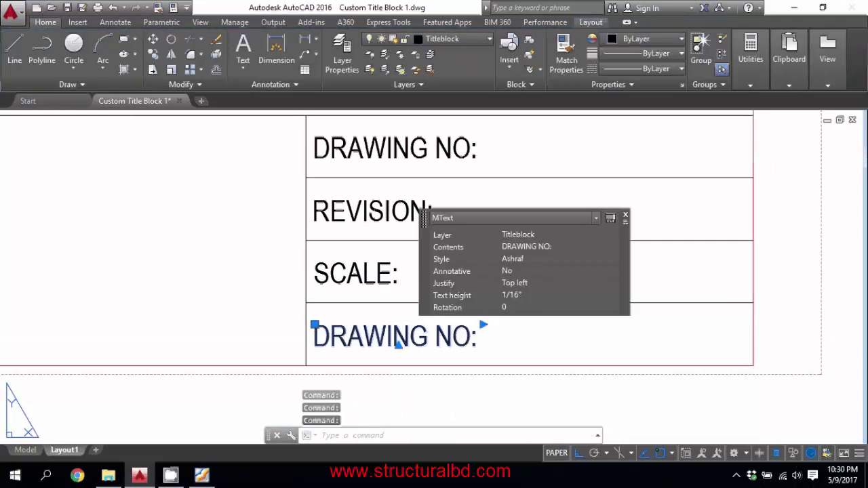
double_click(458, 338)
left_click(298, 331)
Step: Copy the vertical divider beside the DRAWING NO: rows about 1 3/4 inches to the left along the title block's upper line
scroll(426, 291, "down", 5)
middle_click_drag(376, 285, 567, 285)
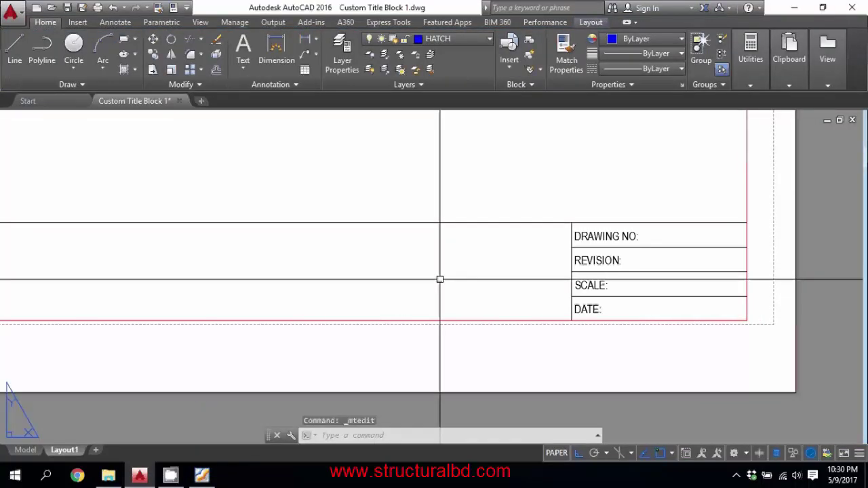
left_click(572, 232)
left_click(153, 54)
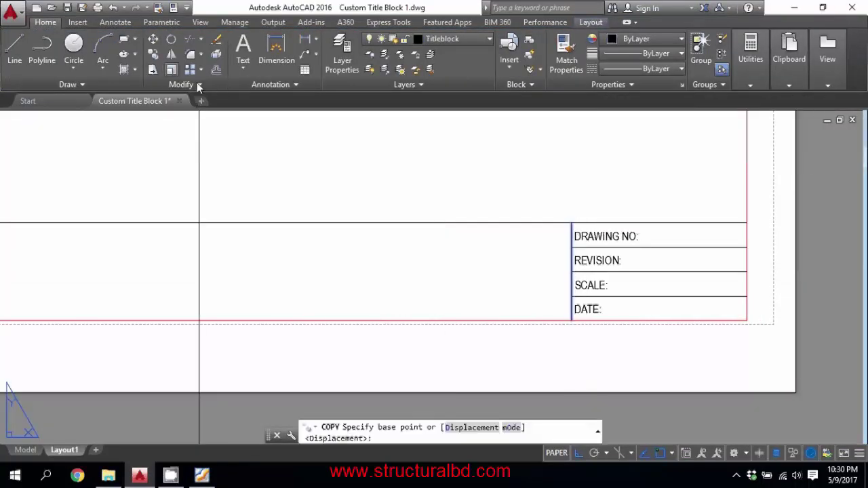
left_click(572, 224)
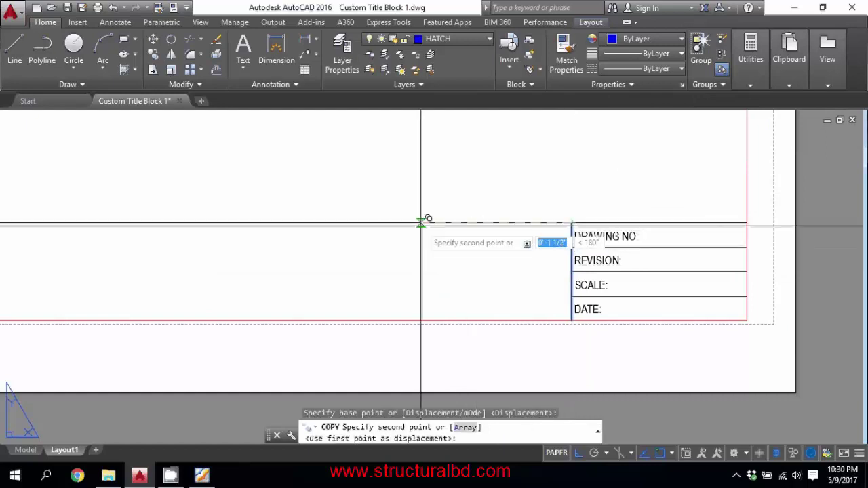
left_click(403, 223)
key("Escape")
Step: Draw a horizontal line from the lower left corner of the DRAWING NO: row to the copied divider
left_click(681, 246)
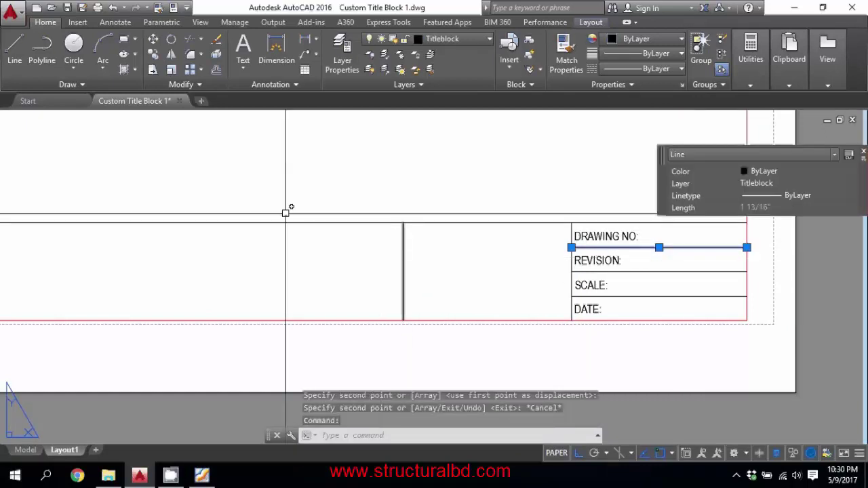
key("Escape")
left_click(14, 48)
left_click(571, 248)
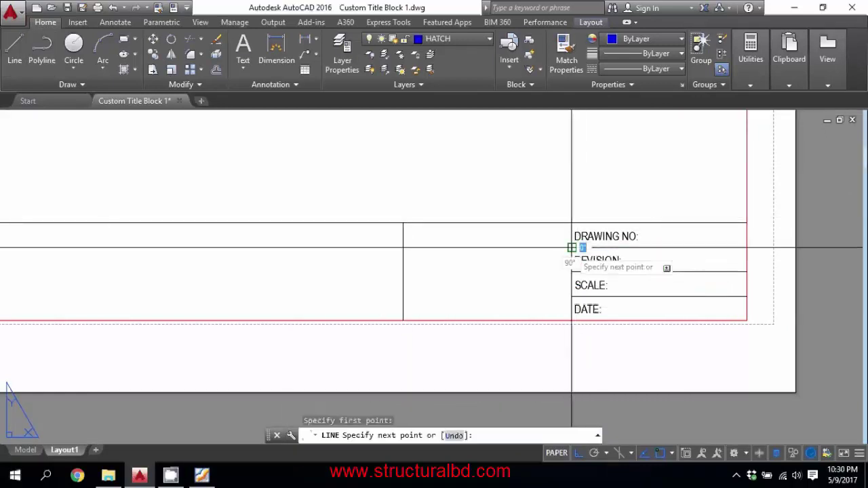
left_click(403, 247)
key("Escape")
Step: Match the properties of the new horizontal line to those of the title block's upper line
type("ma")
key("Return")
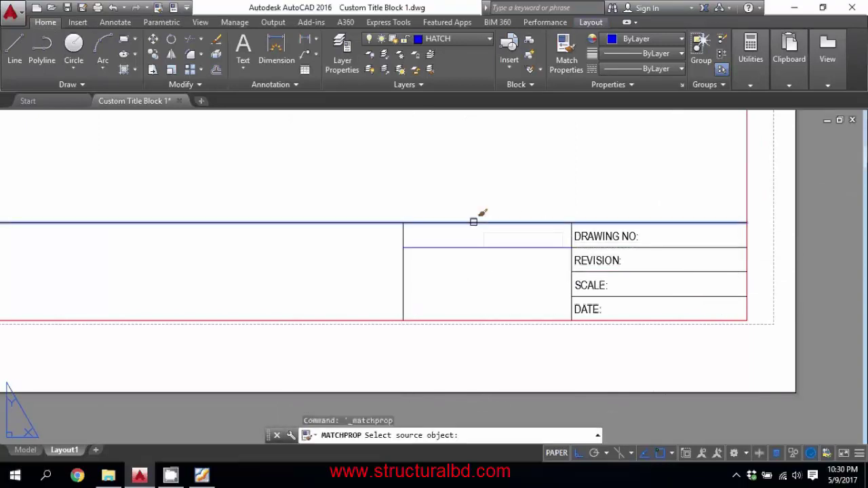
left_click(472, 223)
left_click(500, 264)
left_click(476, 234)
key("Escape")
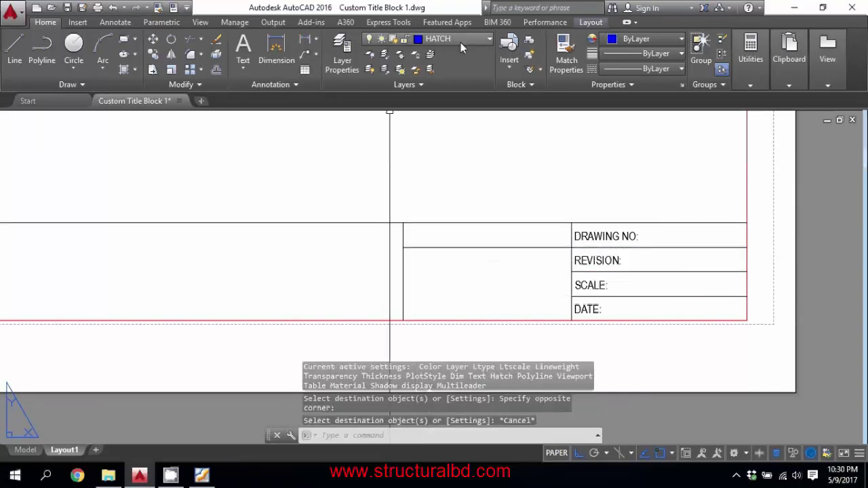
Step: Make Titleblock the current layer
left_click(461, 41)
left_click(448, 299)
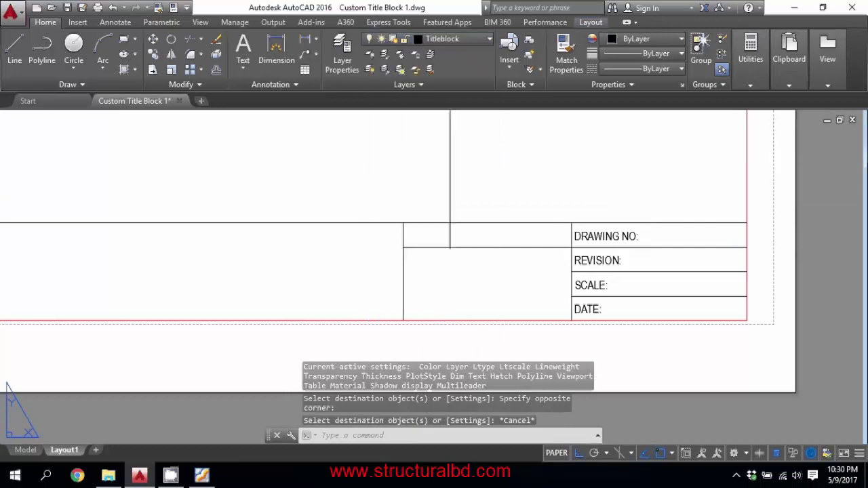
key("Escape")
Step: Copy the DRAWING NO: label into the header cell of the column to its left, using the upper cell corners as reference points
scroll(575, 242, "up", 2)
left_click(581, 245)
left_click(153, 55)
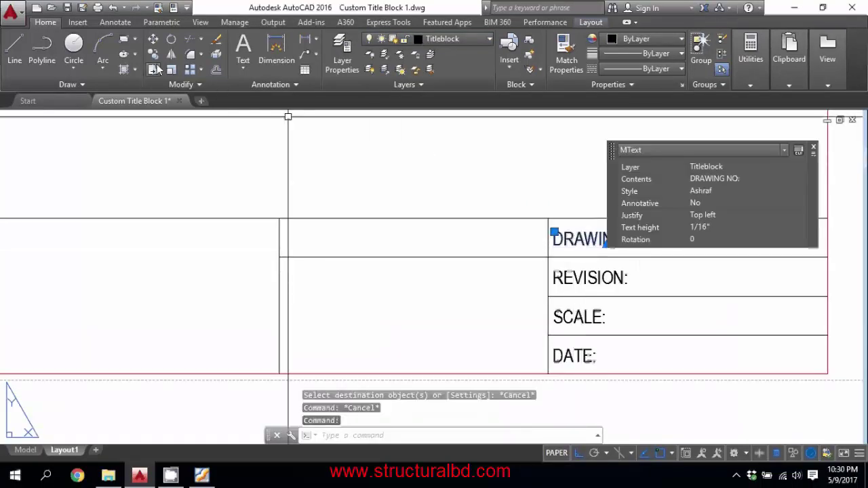
left_click(548, 218)
left_click(279, 218)
key("Return")
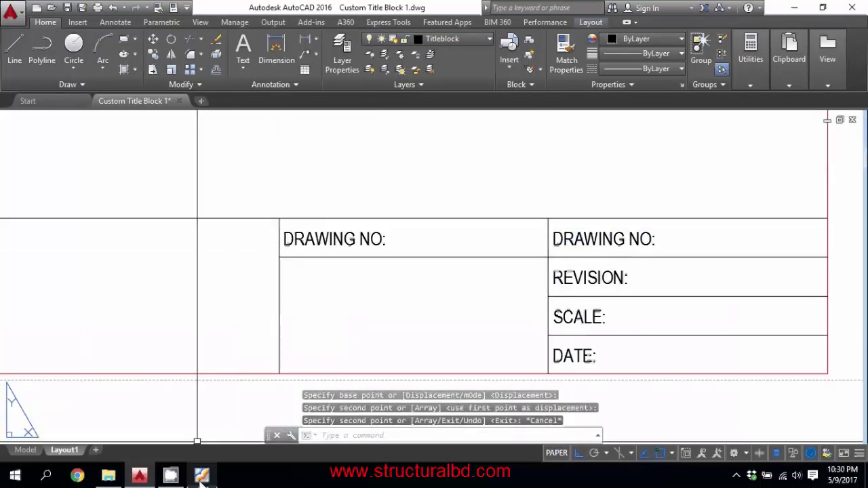
Step: Check the sample PDF, change the copied label to DRAWING TITLE: and widen its text box so it fits on one line
left_click(201, 475)
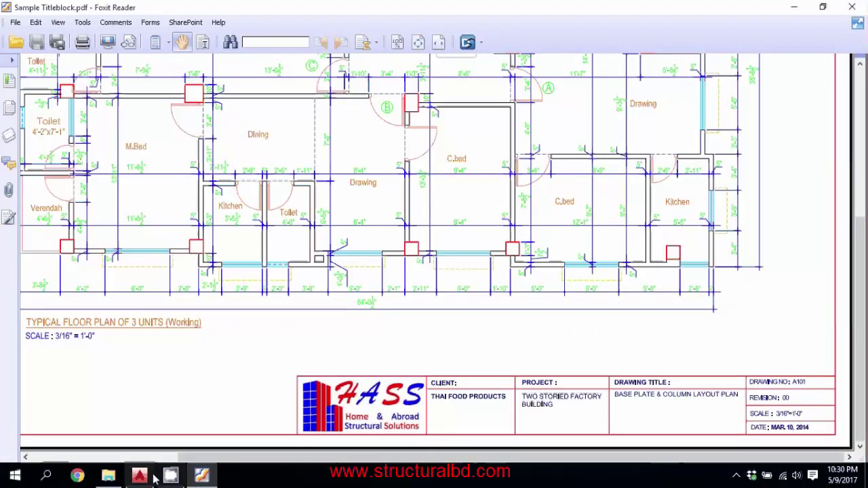
left_click(139, 475)
double_click(364, 242)
double_click(370, 240)
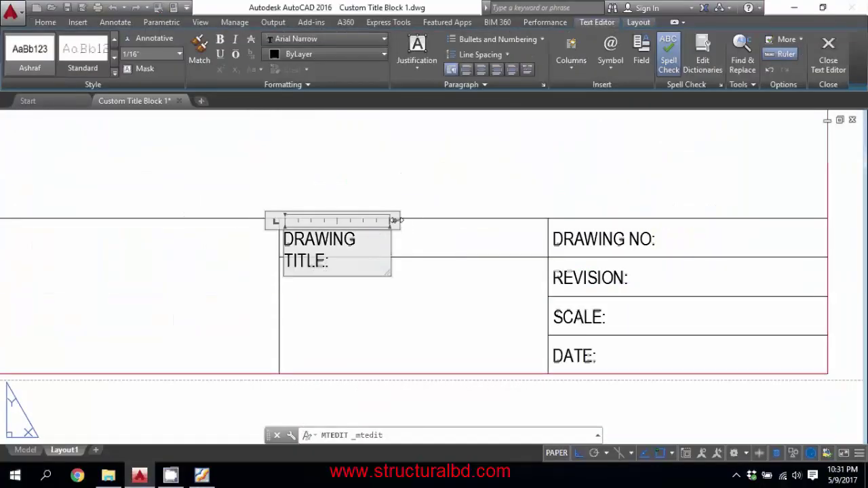
left_click_drag(397, 220, 490, 220)
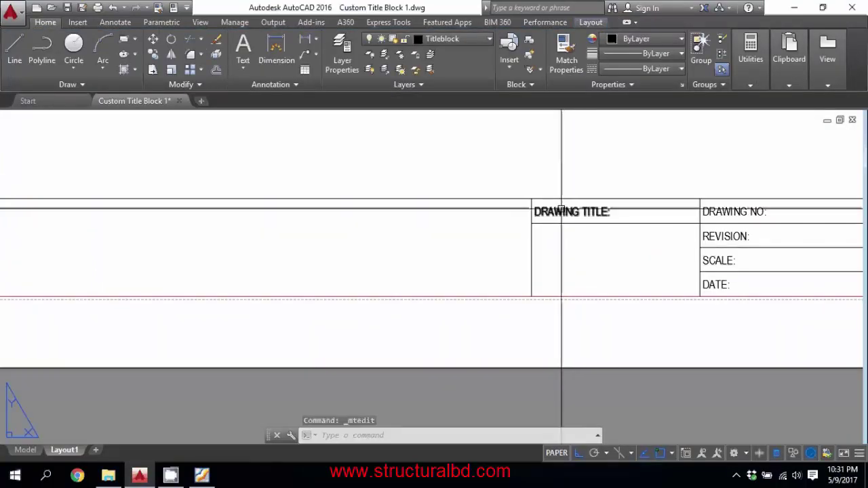
Step: Copy the DRAWING TITLE: label with its header line and left divider to form two more equal columns to the left
left_click(556, 208)
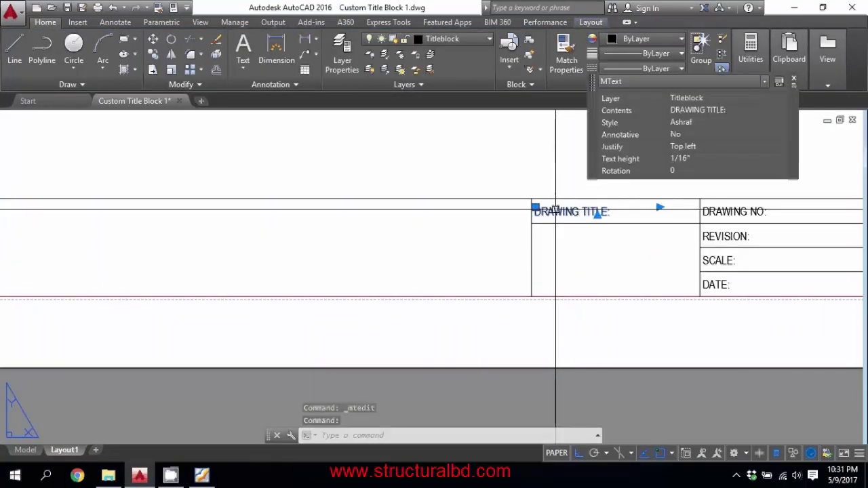
left_click(570, 262)
left_click(528, 221)
left_click(149, 55)
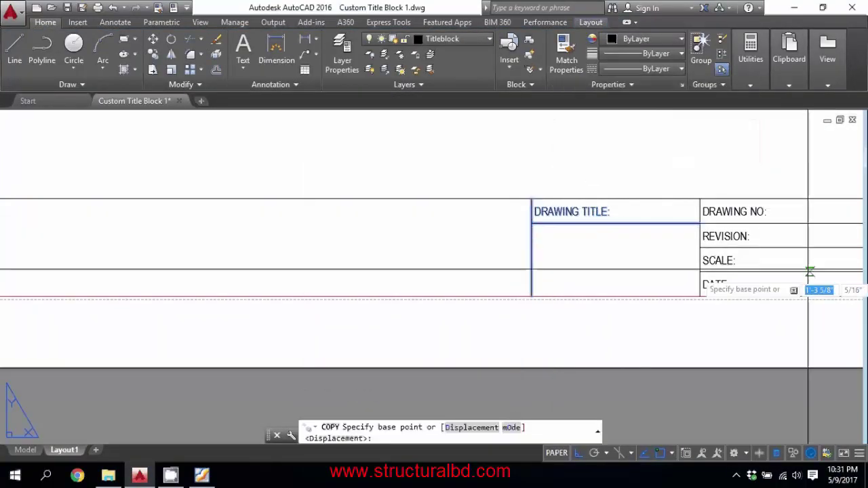
left_click(699, 223)
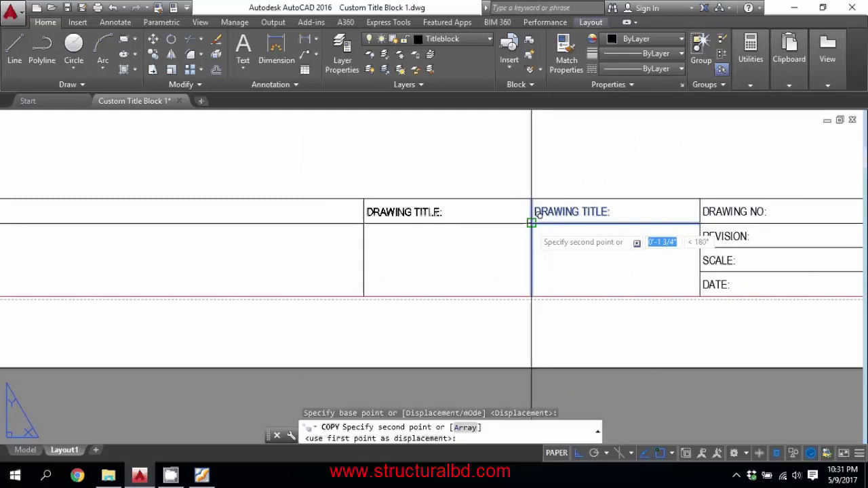
left_click(533, 223)
key("Escape")
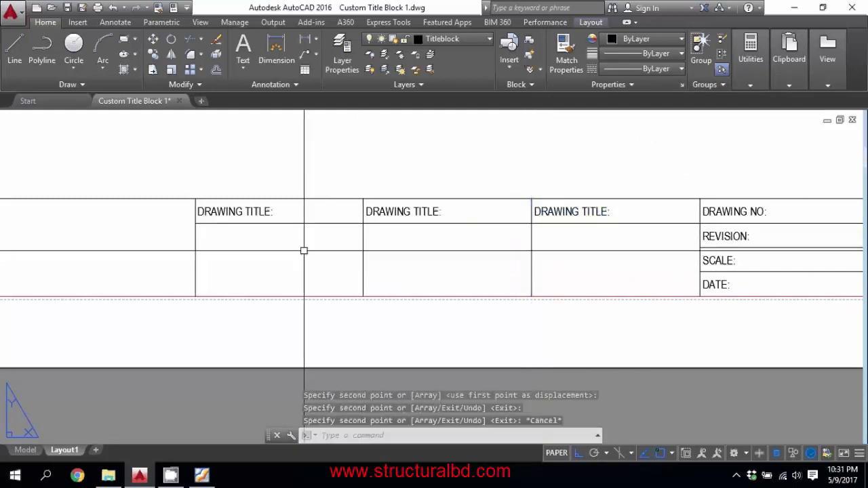
Step: Change the two copied column labels to PROJECT: and CLIENT:, from right to left, following the sample PDF
middle_click_drag(304, 250, 310, 266)
left_click(203, 478)
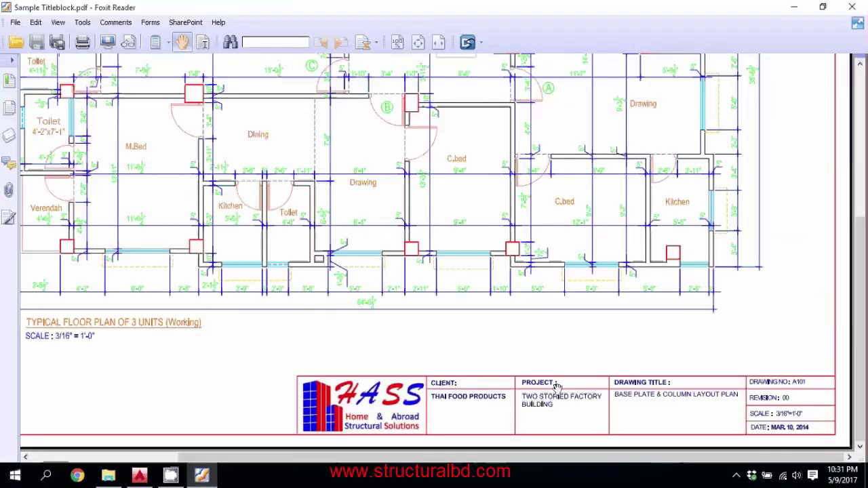
left_click(203, 476)
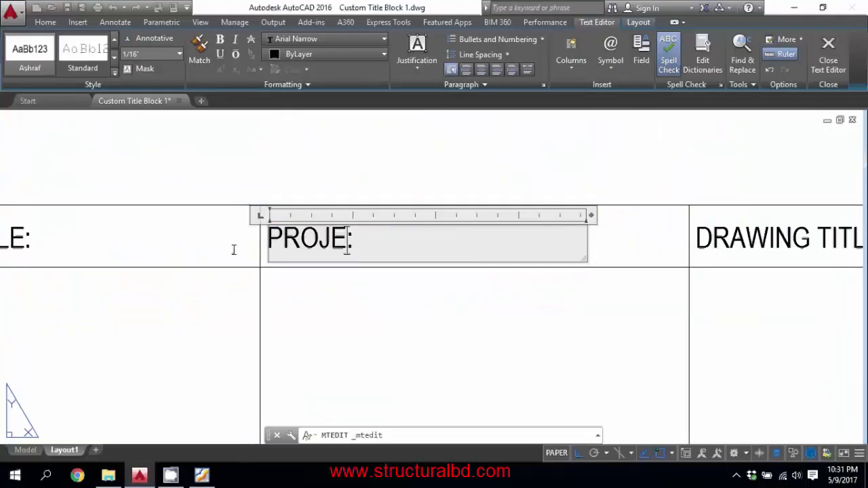
left_click(97, 246)
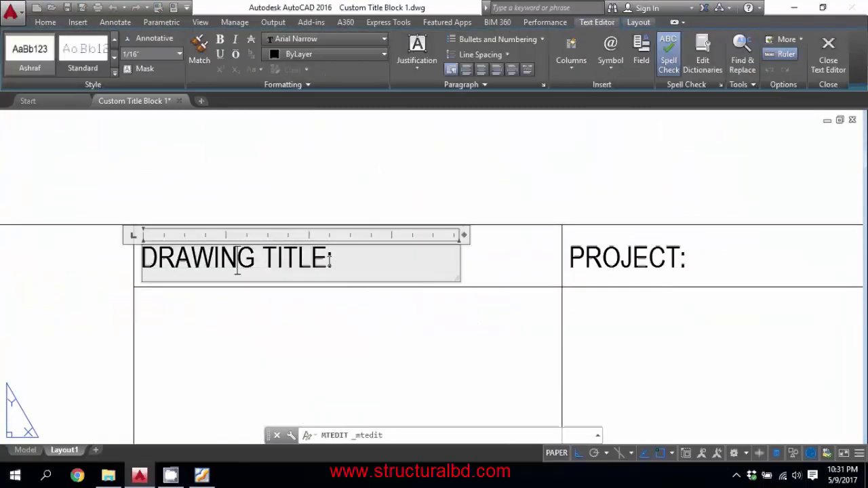
left_click_drag(328, 257, 69, 259)
type("CLIENT:")
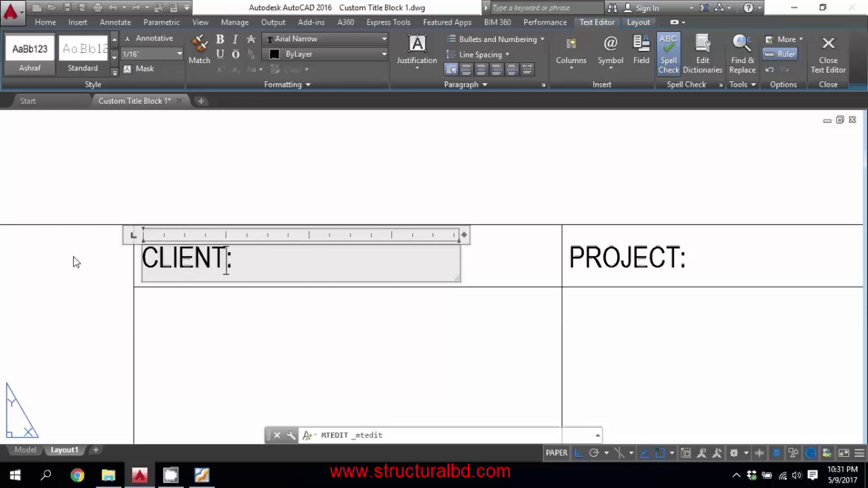
left_click(262, 331)
Step: Copy the divider left of CLIENT: further to the left to enclose an empty logo cell
scroll(263, 332, "down", 4)
middle_click_drag(263, 332, 503, 287)
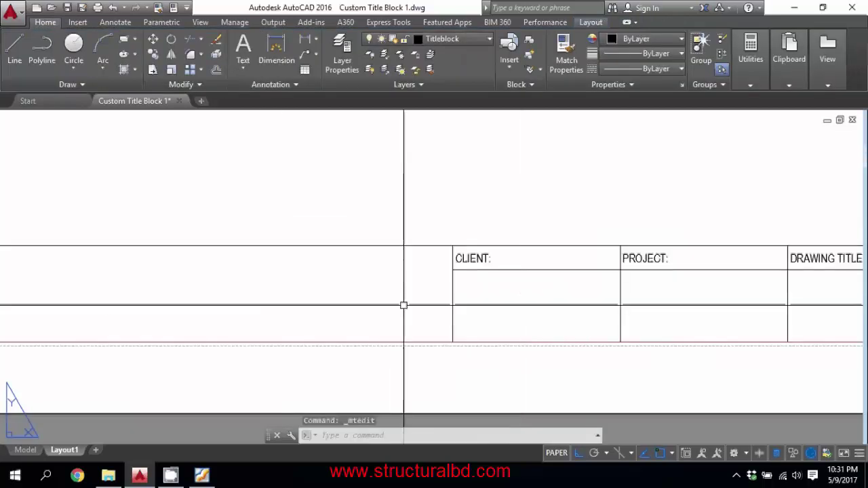
left_click(513, 289)
left_click(367, 296)
left_click(153, 54)
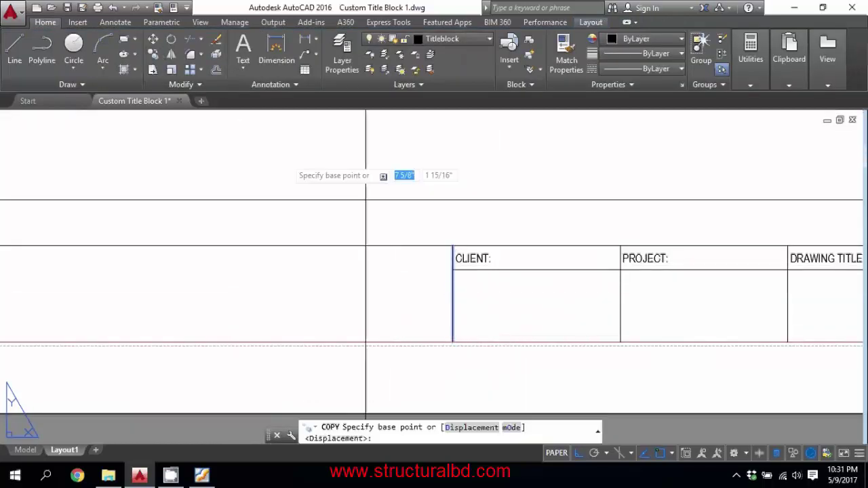
left_click(453, 245)
left_click(277, 246)
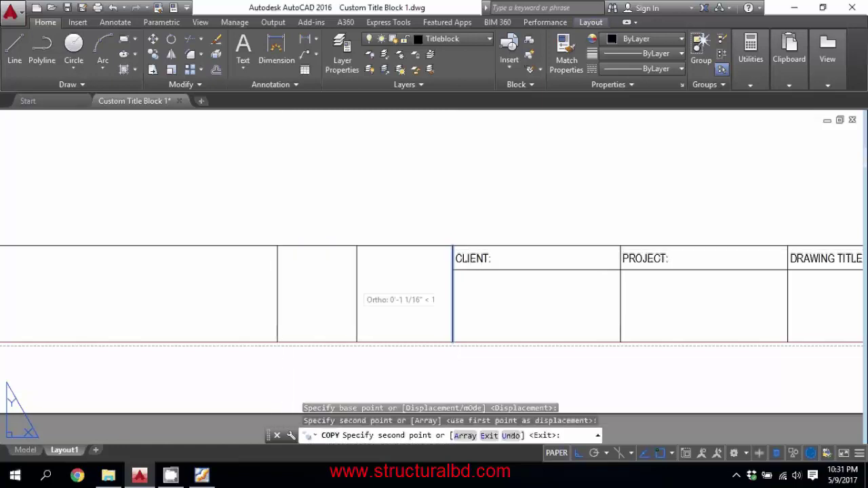
key("Escape")
scroll(344, 285, "down", 4)
left_click(291, 267)
left_click(248, 228)
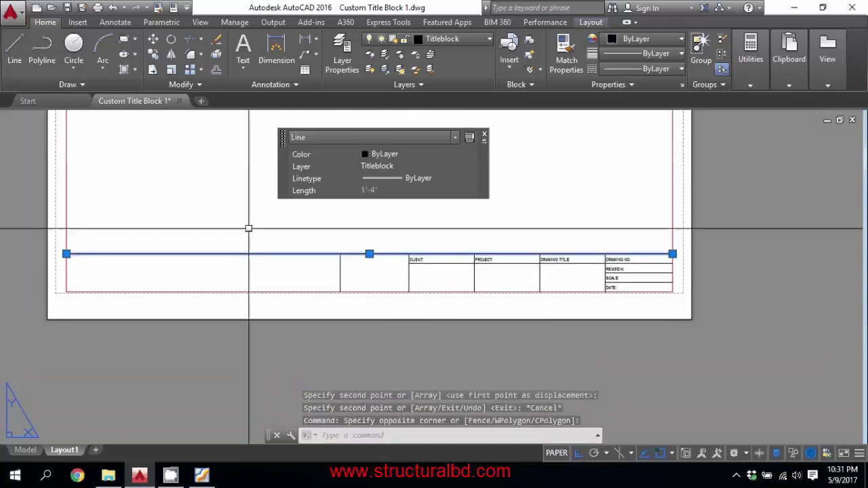
key("Escape")
Step: Switch to the desktop, open the hass logo Card image for editing in Paint and copy the whole logo
left_click(797, 6)
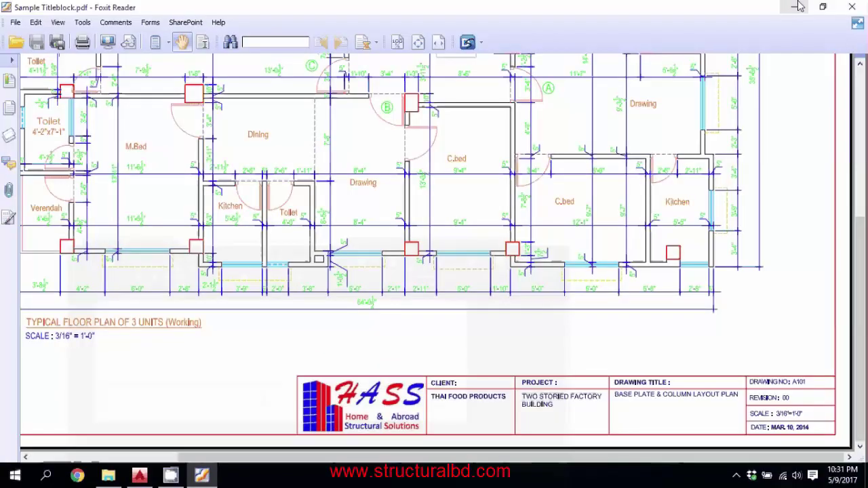
left_click(797, 8)
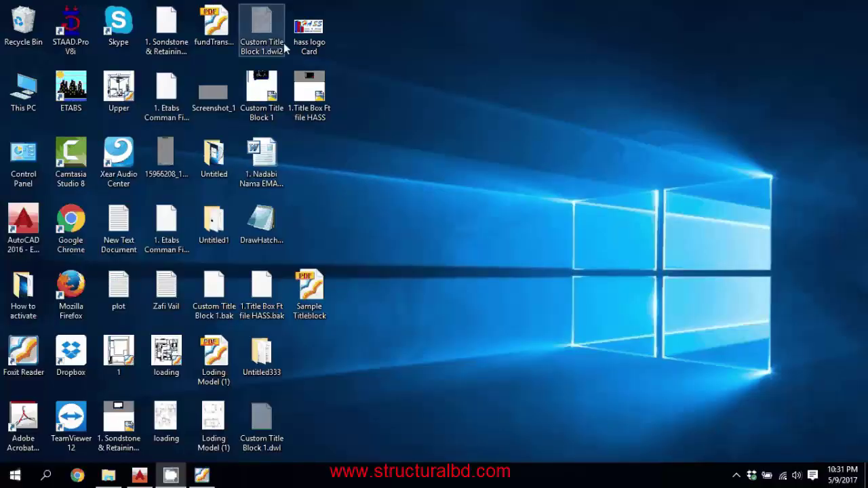
left_click(309, 30)
right_click(310, 50)
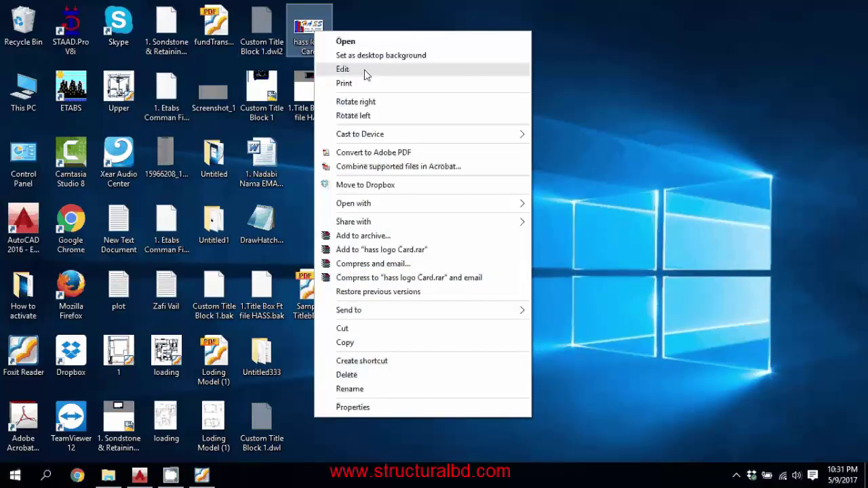
left_click(499, 67)
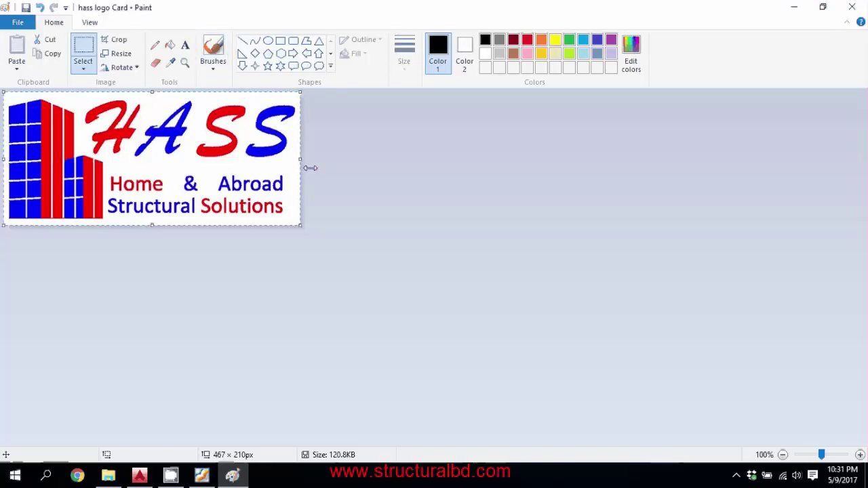
Step: Switch back to AutoCAD and paste the logo into the empty cell left of CLIENT:
left_click(139, 475)
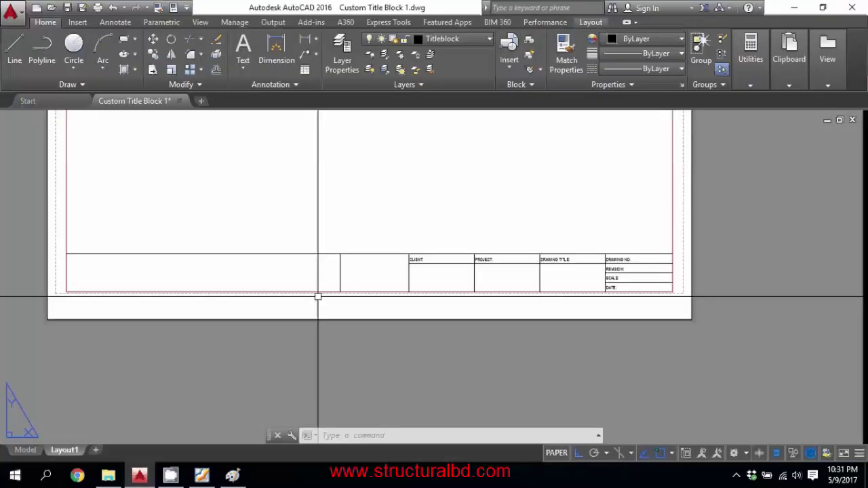
key("ctrl+v")
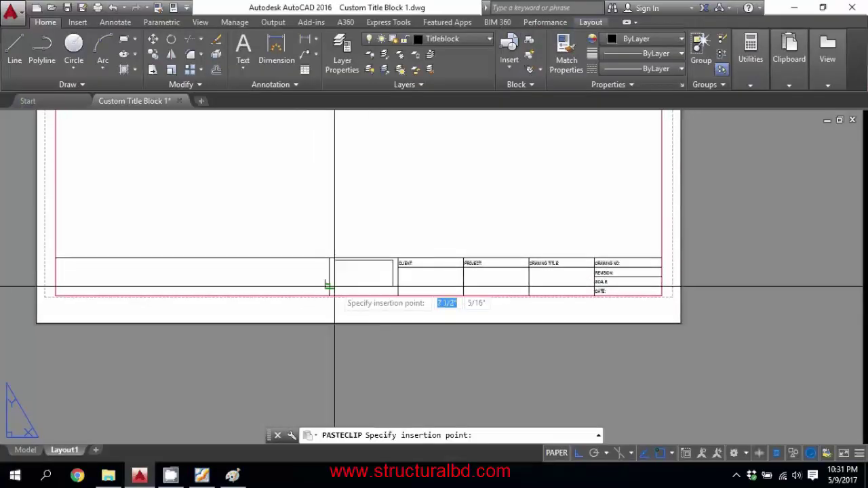
scroll(331, 286, "up", 5)
left_click(327, 303)
scroll(517, 204, "up", 3)
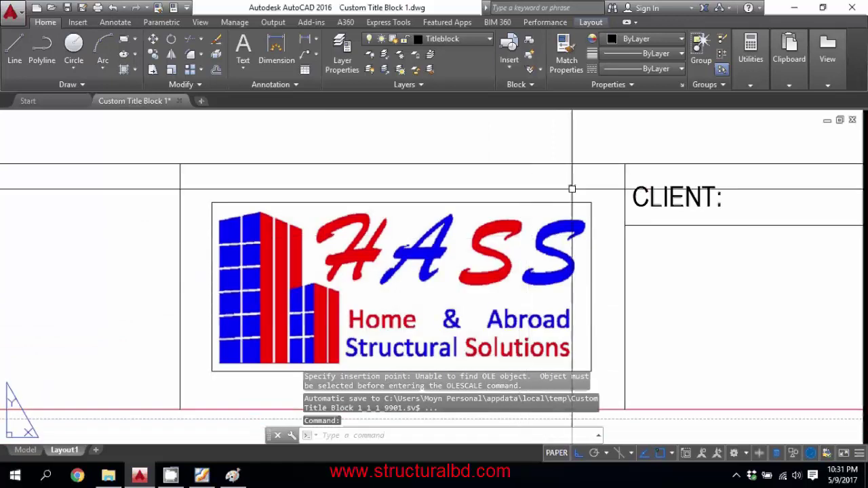
Step: Move the logo so its upper-right corner meets the upper-right corner of the empty cell beside CLIENT:
left_click(571, 187)
left_click(499, 242)
left_click(153, 39)
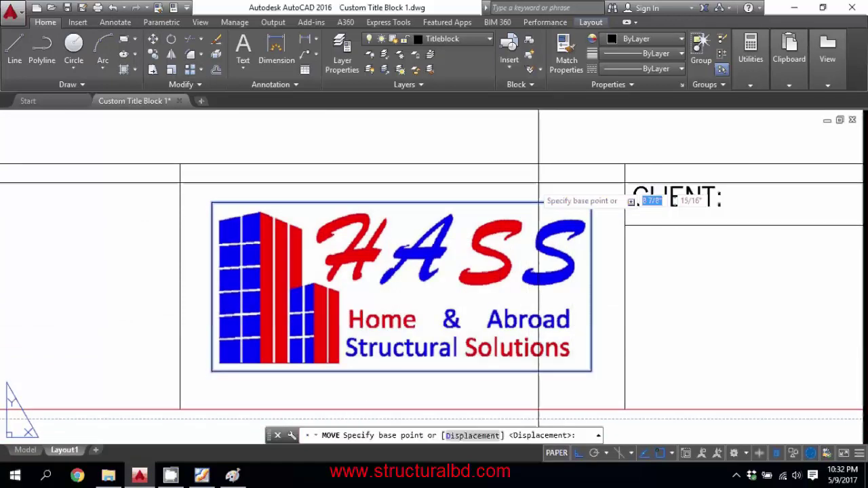
scroll(668, 231, "up", 2)
left_click(649, 188)
left_click(674, 152)
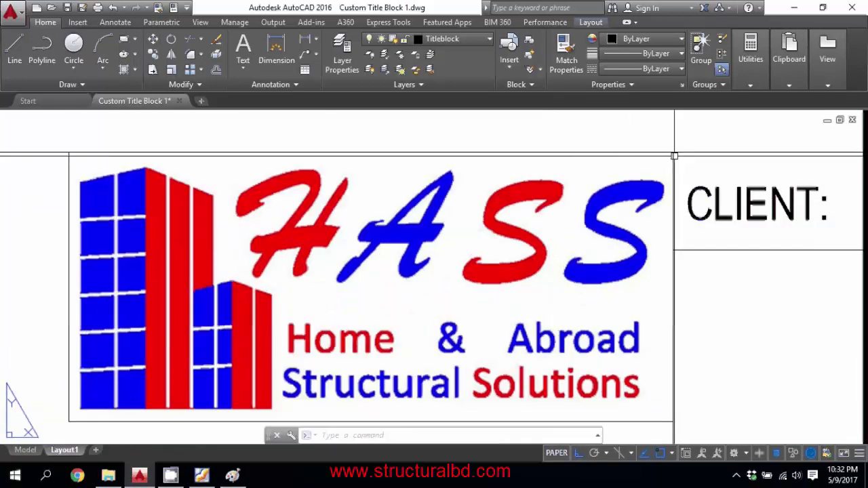
Step: Move the logo slightly down to leave a small gap below the title block's upper line
middle_click_drag(79, 256, 292, 246)
left_click(291, 246)
left_click(251, 235)
left_click(250, 234)
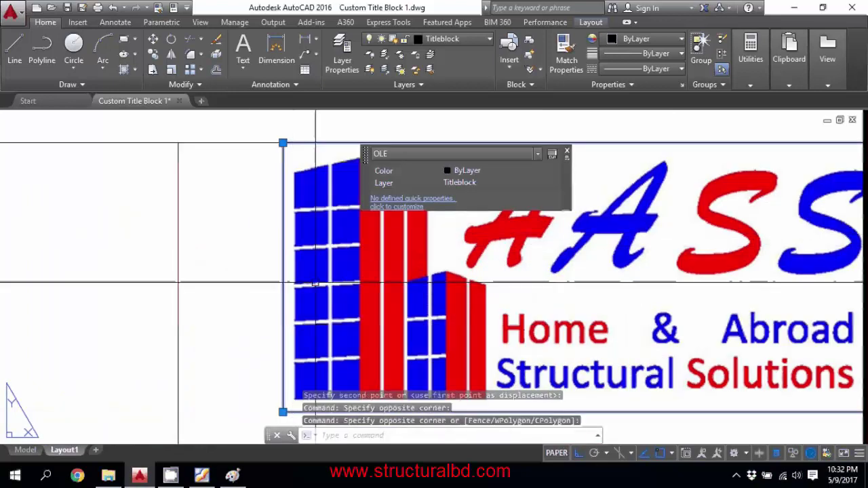
type("m")
key("Return")
scroll(309, 142, "up", 2)
middle_click_drag(309, 142, 301, 163)
scroll(293, 163, "up", 4)
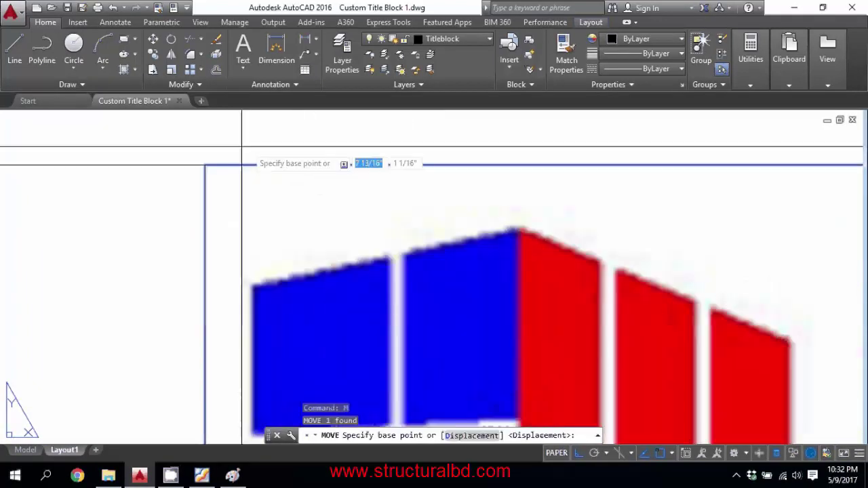
left_click(205, 166)
left_click(206, 182)
Step: Move the logo slightly left to leave a small gap beside the divider of the CLIENT: column
left_click(267, 230)
double_click(134, 202)
left_click(164, 214)
type("m")
key("Return")
scroll(164, 215, "down", 5)
scroll(752, 215, "up", 6)
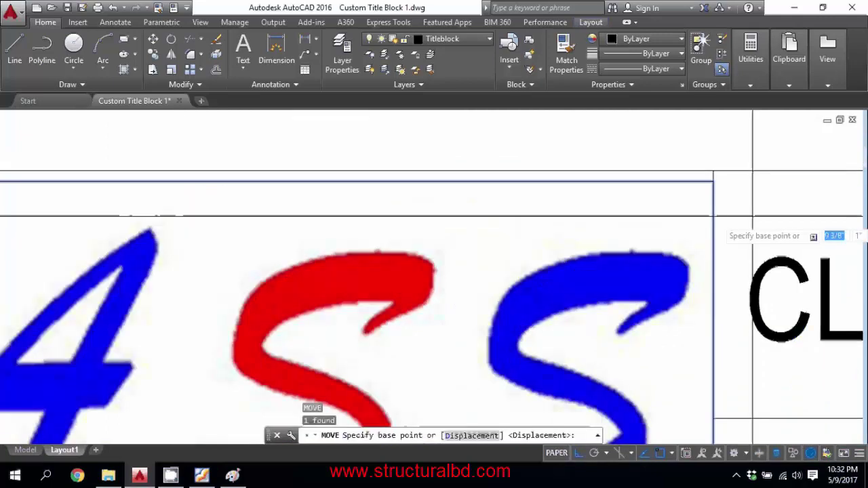
left_click(779, 217)
left_click(744, 219)
scroll(733, 222, "down", 4)
left_click(657, 184)
scroll(523, 174, "down", 1)
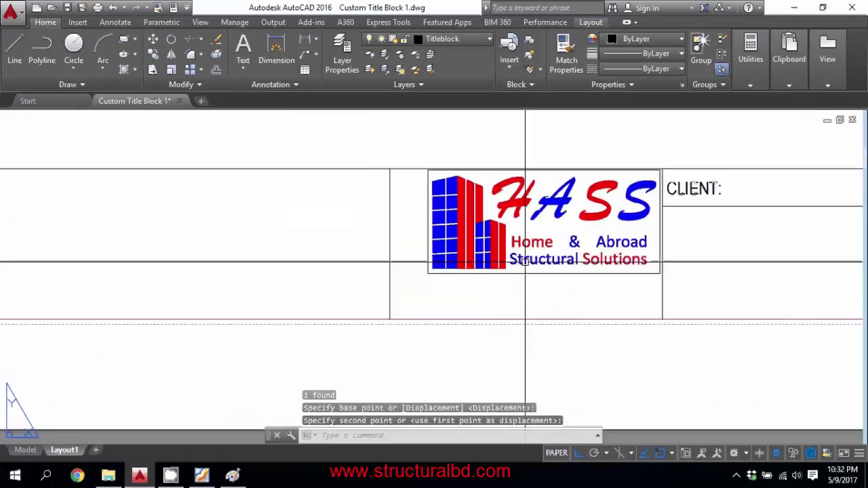
Step: Scale the logo by reference from its upper-right corner, using its diagonal as the reference length, to fill the cell's height
scroll(535, 246, "up", 2)
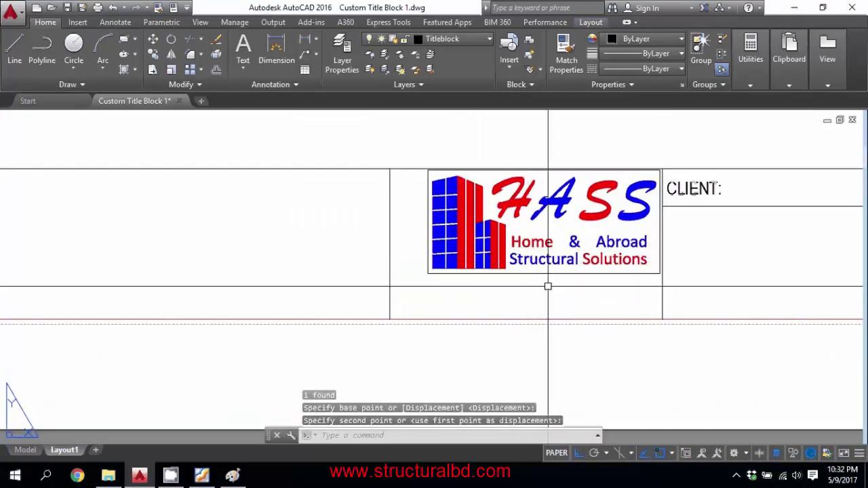
scroll(539, 224, "up", 2)
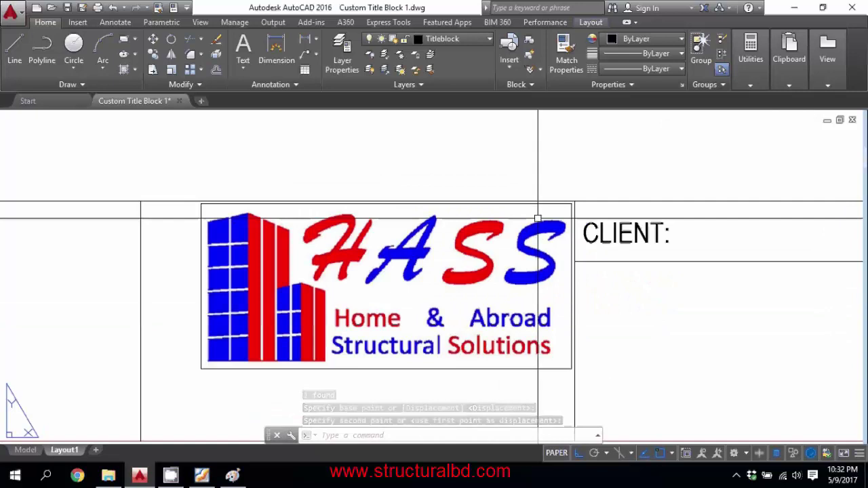
key("Return")
scroll(566, 202, "up", 4)
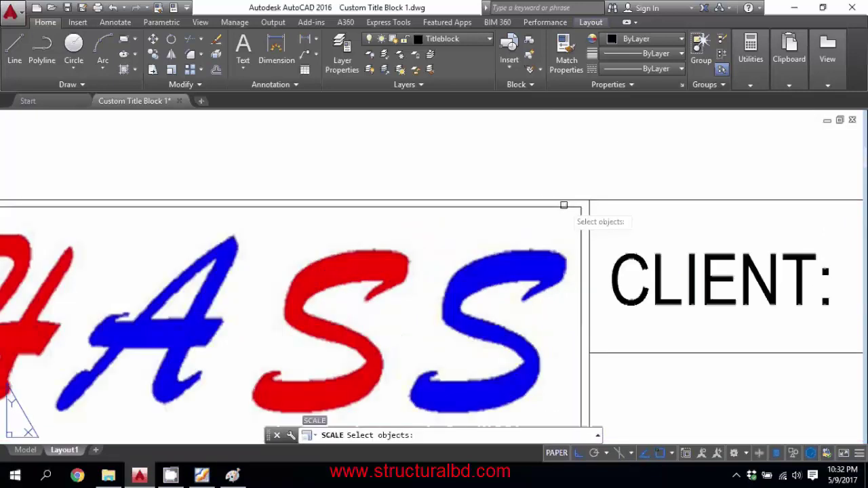
left_click(582, 224)
key("Return")
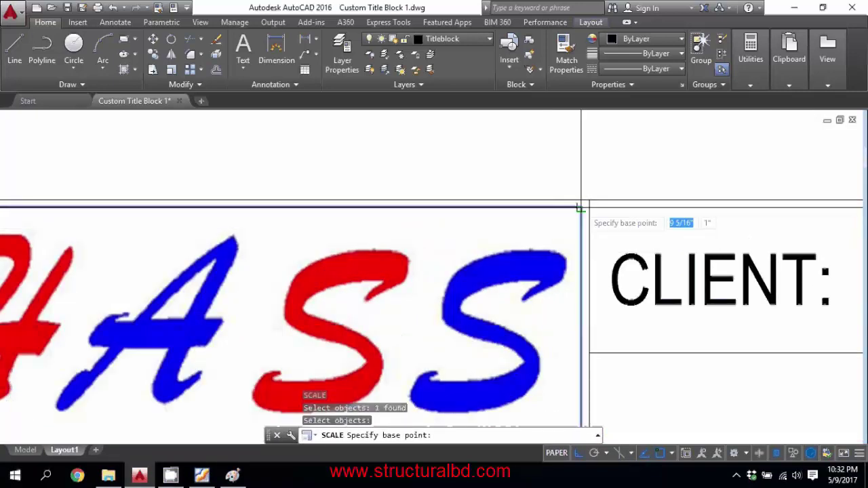
left_click(581, 206)
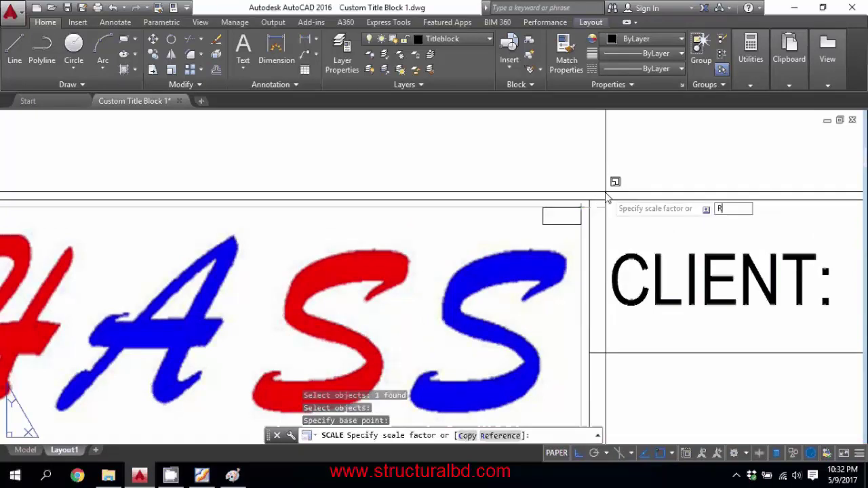
type("R")
key("Return")
left_click(581, 207)
scroll(581, 207, "down", 4)
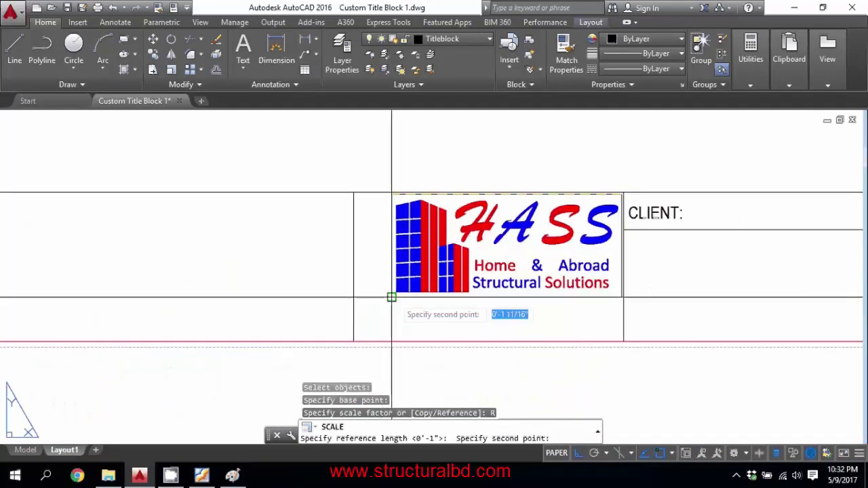
left_click(392, 296)
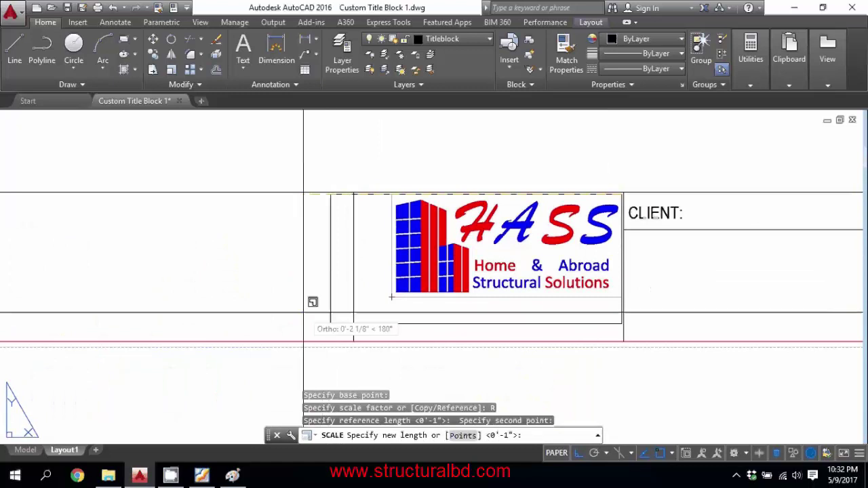
left_click(266, 312)
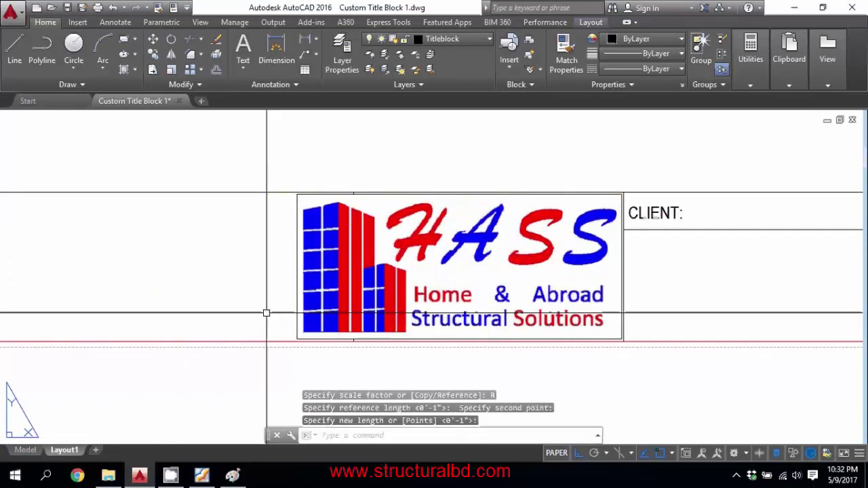
Step: Move the divider that crosses the enlarged logo to just outside the logo's left edge
left_click(346, 165)
left_click(382, 365)
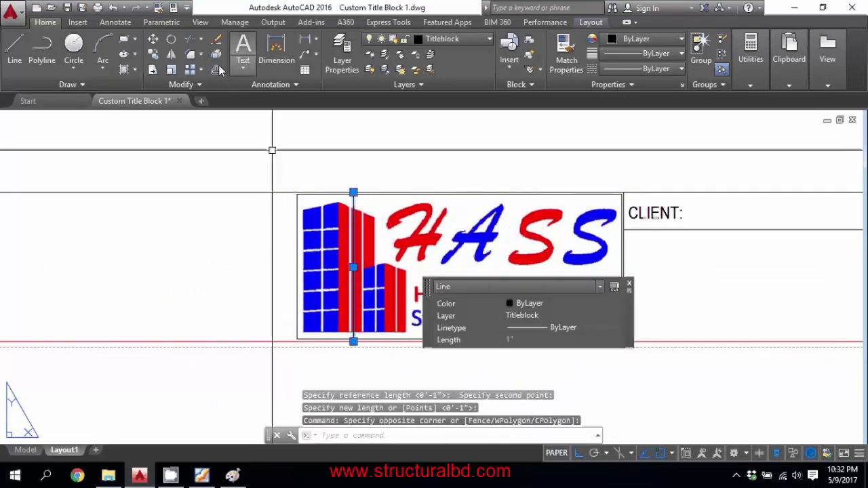
left_click(153, 38)
scroll(417, 162, "up", 2)
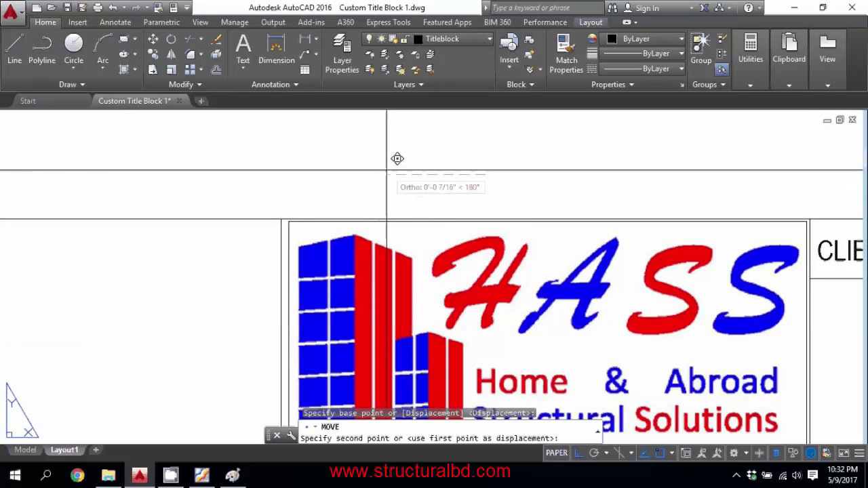
scroll(326, 243, "up", 2)
key("Escape")
Step: Fillet the title block's upper horizontal line with the divider left of the logo into a closed corner
left_click(352, 242)
left_click(298, 162)
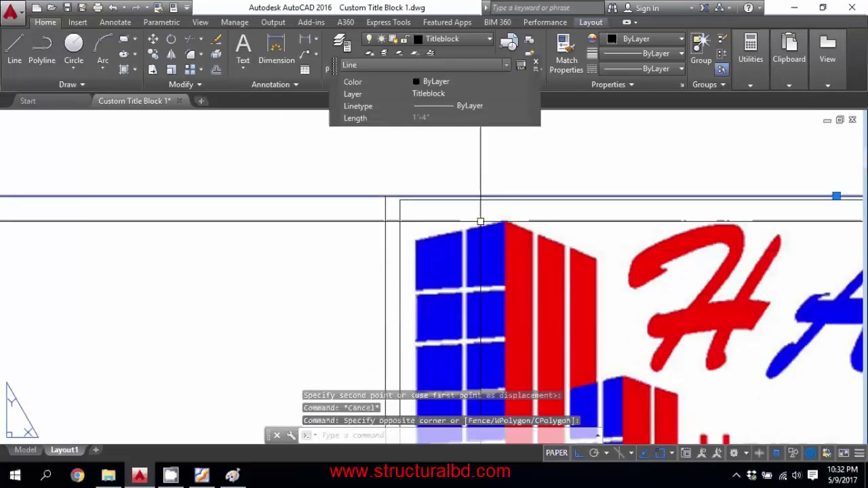
scroll(481, 234, "down", 6)
key("Escape")
type("f")
key("Return")
scroll(466, 285, "up", 2)
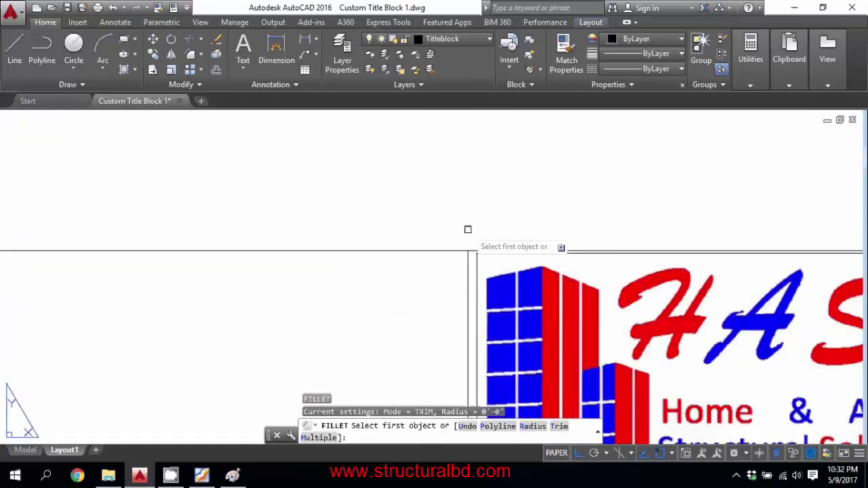
left_click(469, 254)
scroll(468, 248, "up", 2)
scroll(464, 246, "down", 3)
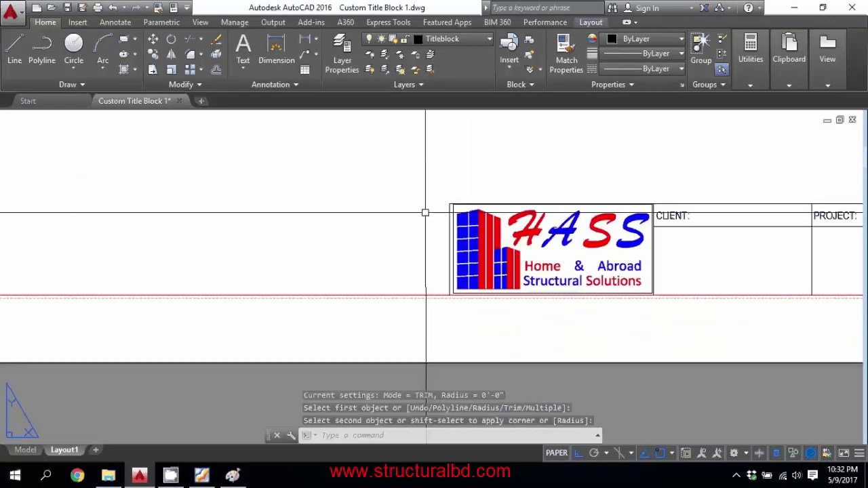
key("Escape")
key("Escape")
Step: Stretch the title block's left end with a crossing selection to bring the outer divider closer to the logo
scroll(443, 224, "up", 3)
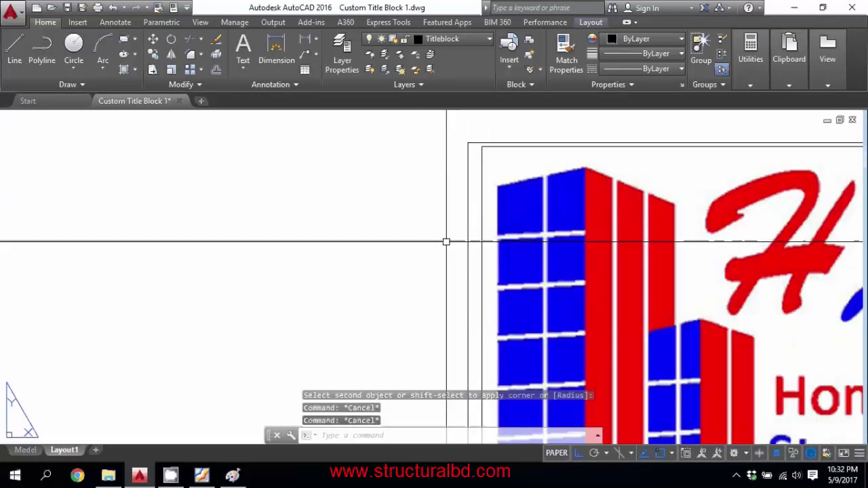
type("s")
key("Return")
scroll(421, 226, "down", 2)
left_click(444, 313)
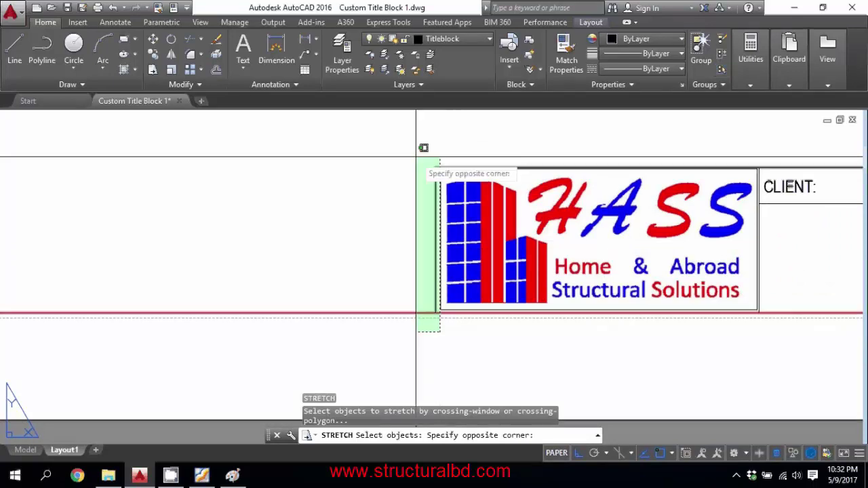
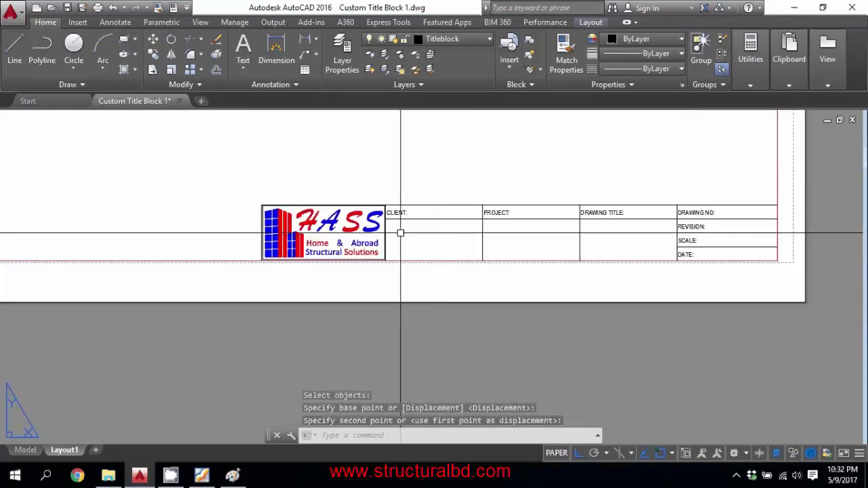
Step: Copy the complete border and title block horizontally to the empty area right of the sheet
scroll(495, 233, "down", 6)
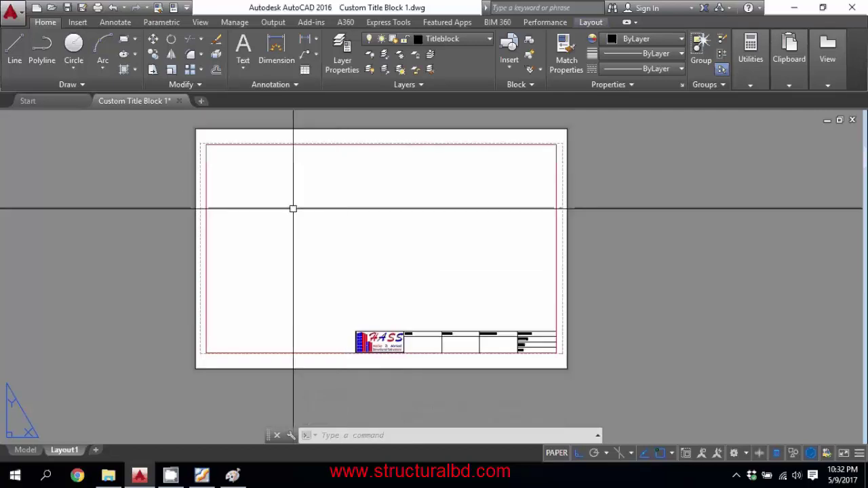
scroll(293, 208, "down", 4)
left_click(232, 166)
left_click(462, 305)
left_click(156, 55)
left_click(336, 248)
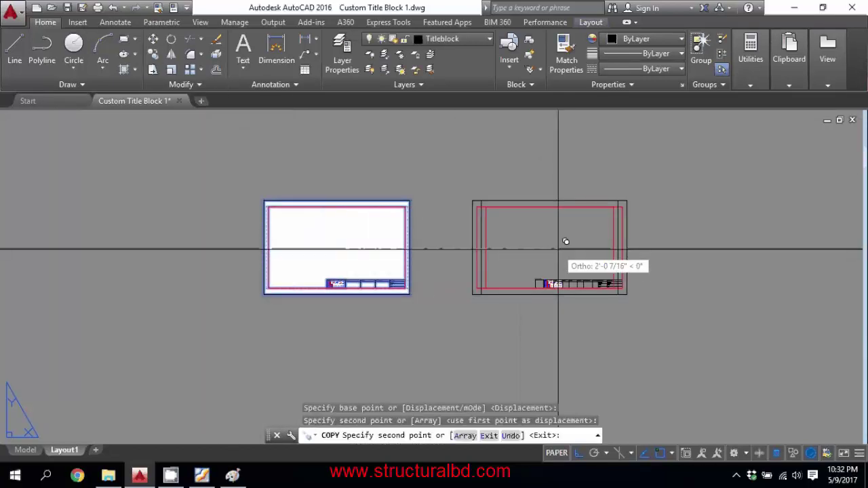
left_click(570, 246)
key("Escape")
Step: Copy the CLIENT: label straight down into the empty cell below it
scroll(398, 271, "up", 4)
scroll(319, 303, "up", 3)
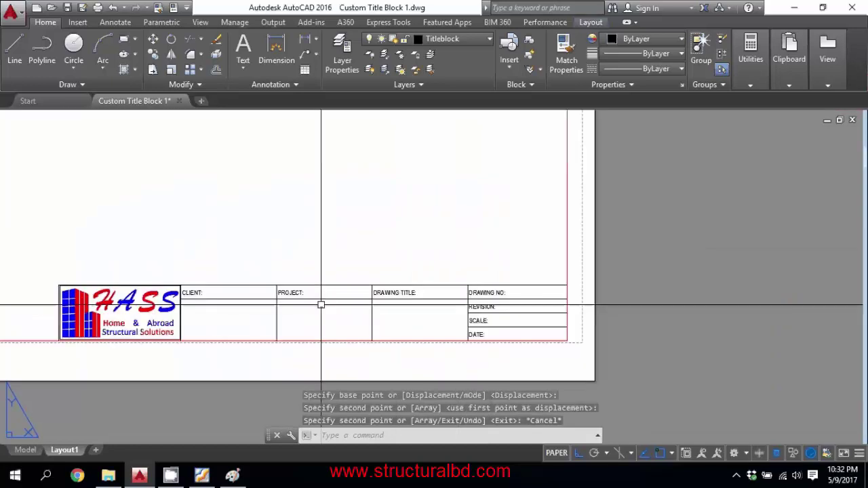
middle_click_drag(246, 332, 366, 296)
scroll(329, 270, "up", 3)
left_click(283, 237)
left_click(157, 56)
left_click(395, 151)
left_click(395, 190)
key("Escape")
Step: Change the copied label below CLIENT: to THAI BD FOOD
left_click(288, 274)
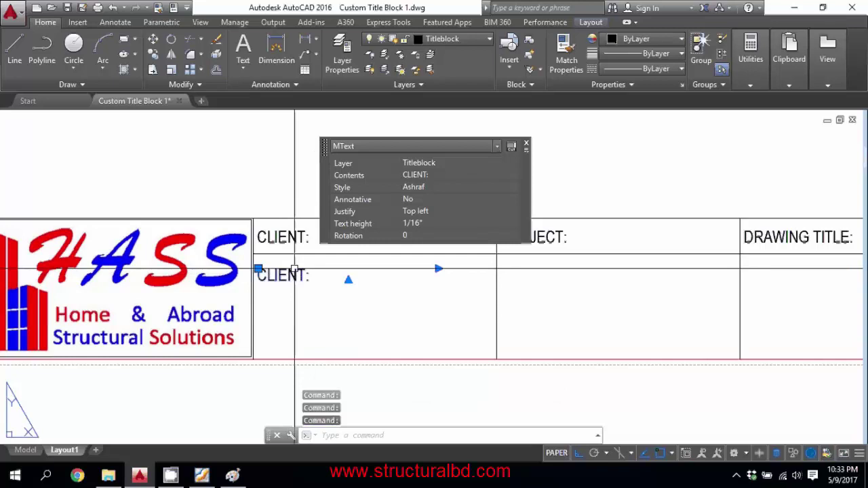
double_click(291, 275)
type("THAI BD FOOD")
left_click(306, 298)
Step: Copy the THAI BD FOOD text into the cell below PROJECT: and change the copy to PROPOSED TWO STORIED BUILDING
left_click(305, 274)
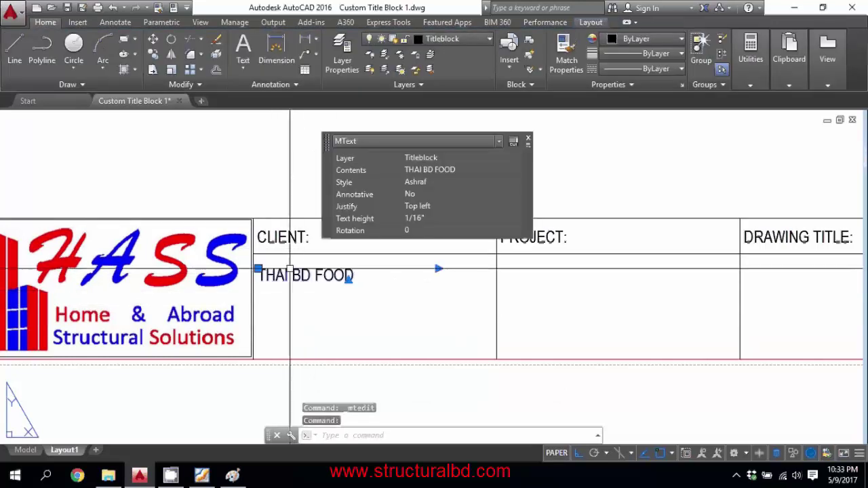
key("Return")
left_click(258, 271)
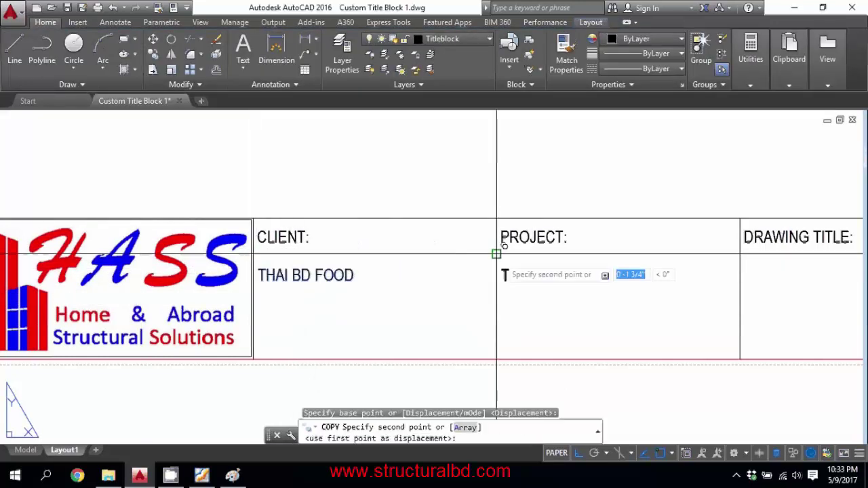
left_click(502, 272)
key("Escape")
double_click(556, 274)
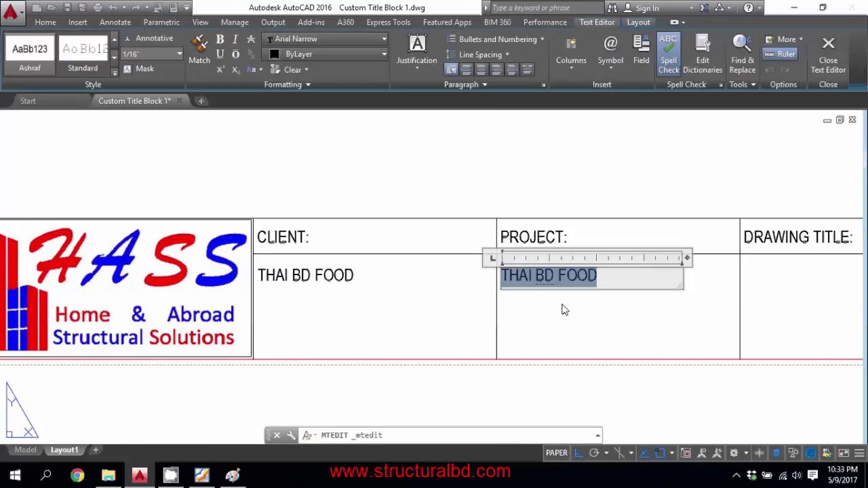
type("PROPOSED TWO STORIED BUILDING")
left_click(569, 300)
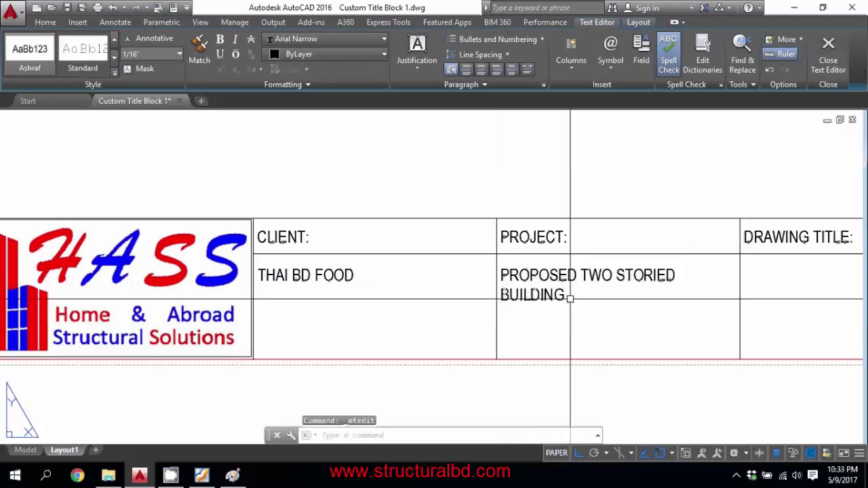
Step: Copy the project text into the cell below DRAWING TITLE: and change the copy to TYPICAL FLOOR PLAN
middle_click_drag(683, 310, 526, 299)
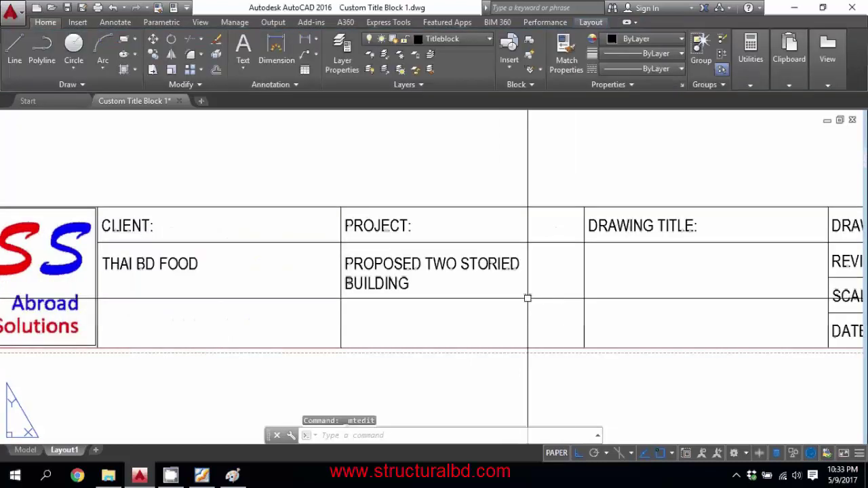
left_click(415, 266)
left_click(152, 56)
left_click(345, 259)
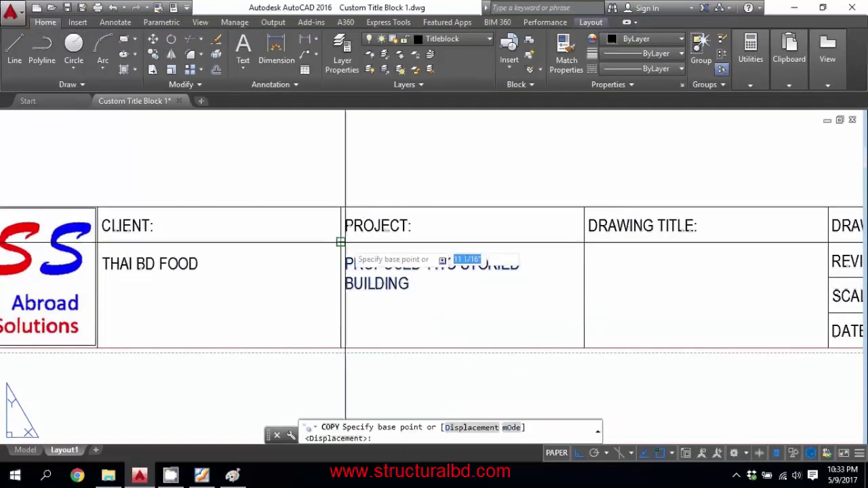
left_click(589, 259)
double_click(662, 281)
type("TY")
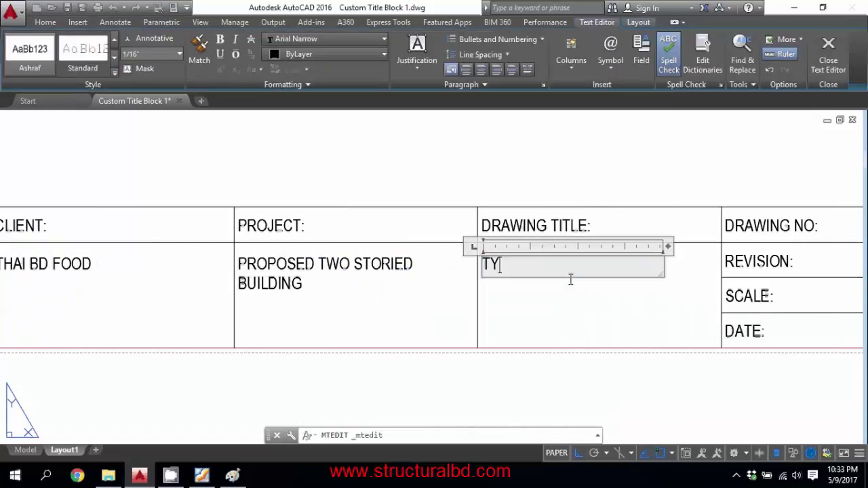
left_click(570, 280)
Step: Try a text height of 1/10 on the THAI BD FOOD text, and undo the change
scroll(530, 255, "down", 2)
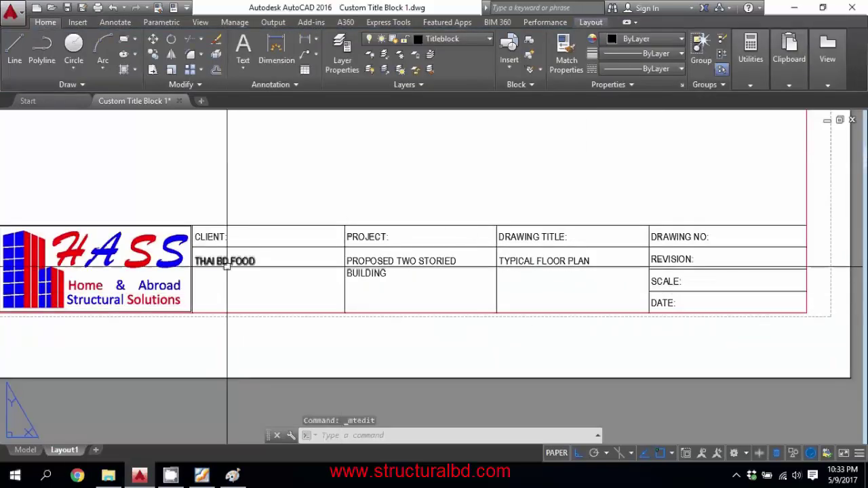
left_click(224, 262)
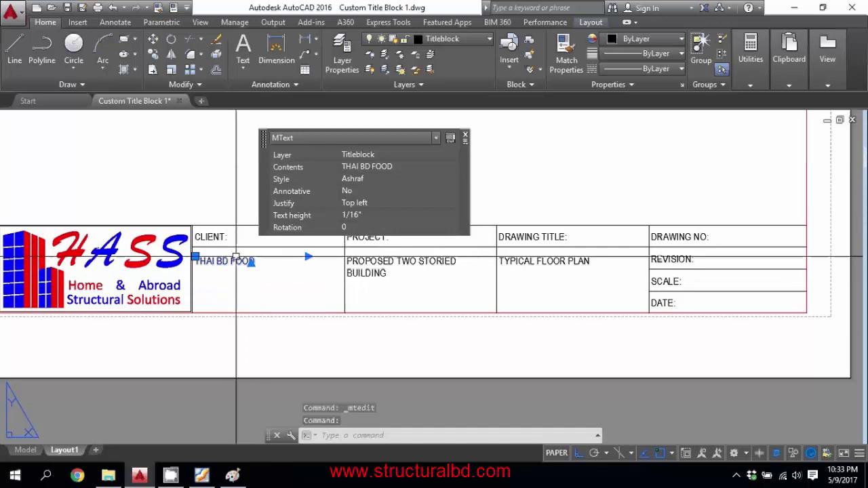
key("Escape")
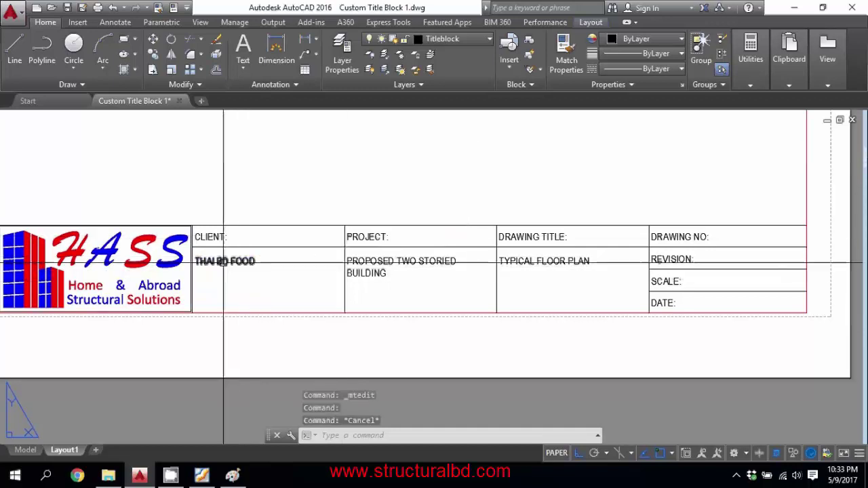
double_click(224, 263)
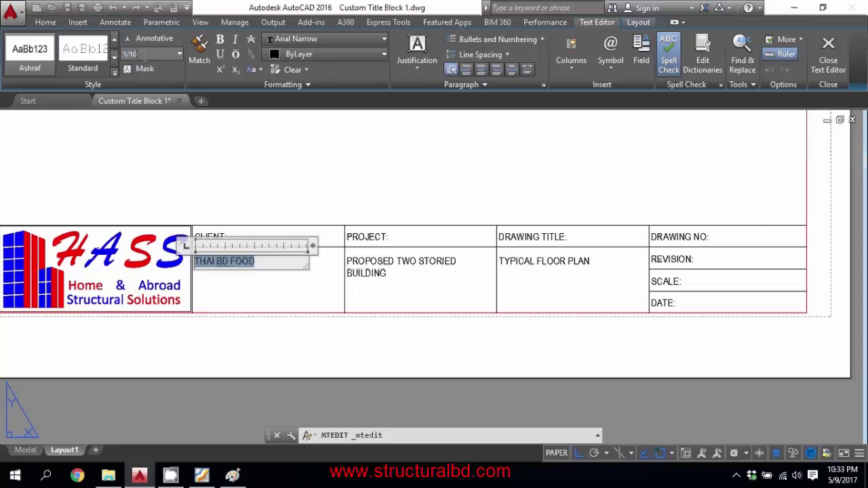
left_click(207, 122)
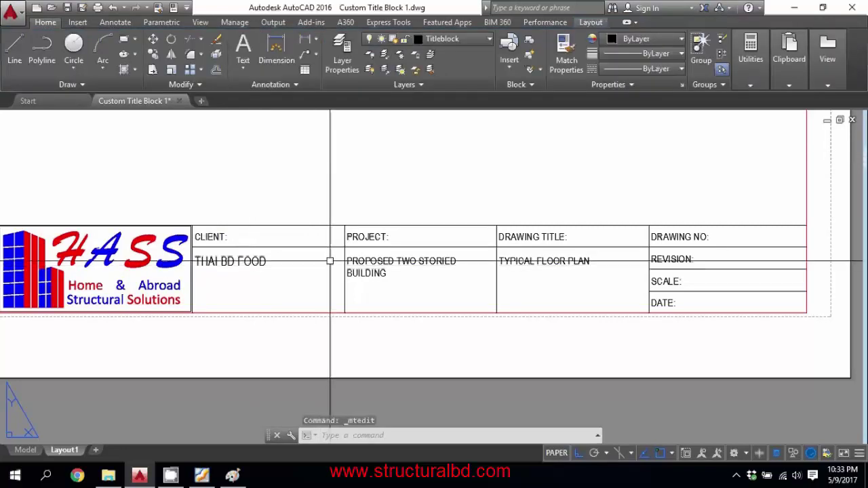
scroll(283, 259, "up", 4)
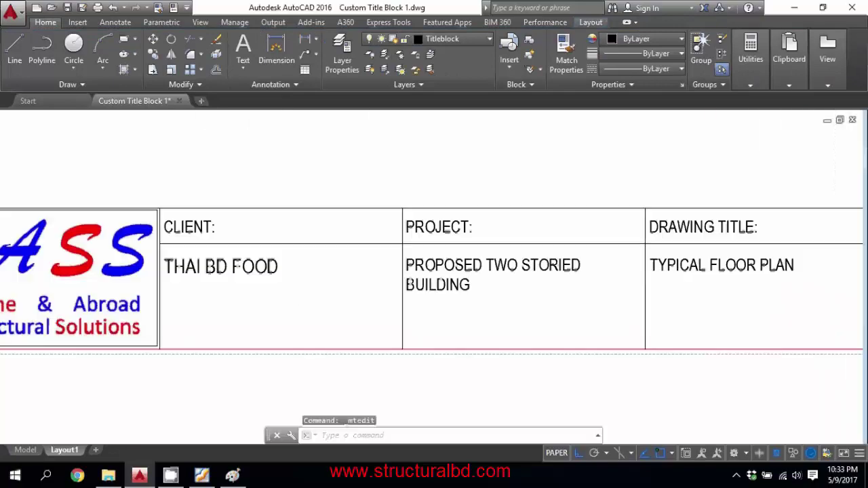
key("ctrl+z")
key("ctrl+z")
Step: Copy the DRAWING NO: label horizontally into the empty space beside it in the same row
scroll(115, 257, "down", 2)
scroll(497, 255, "up", 4)
mouse_move(253, 277)
middle_mouse_down()
mouse_move(318, 279)
mouse_move(277, 271)
middle_mouse_up()
scroll(616, 229, "up", 4)
left_click(326, 269)
left_click(153, 54)
left_click(171, 215)
left_click(423, 215)
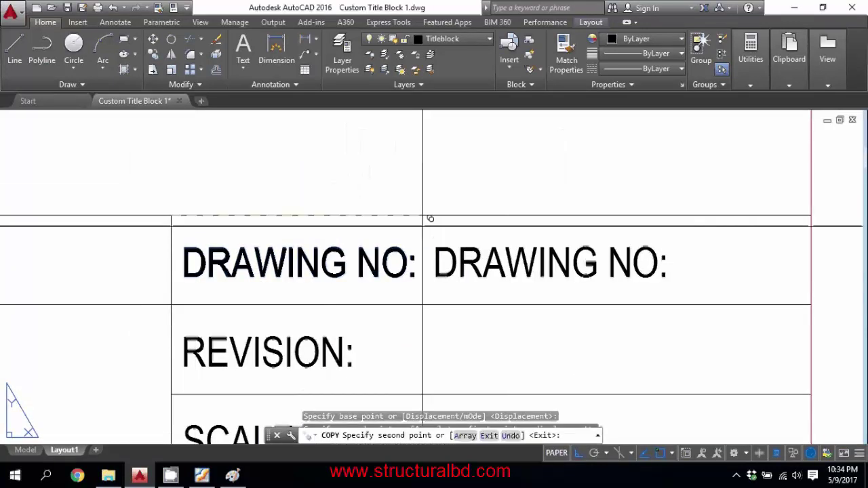
key("Escape")
Step: Change the copied label beside DRAWING NO: to A101
left_click(451, 261)
double_click(450, 261)
key("ctrl+a")
type("A1")
left_click(441, 347)
Step: Copy the REVISION: label horizontally beside itself and change the copy to 00
left_click(298, 354)
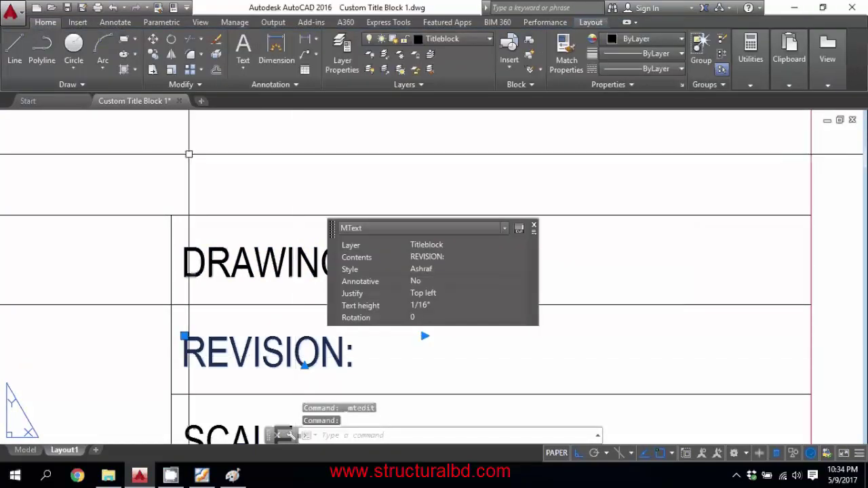
left_click(154, 55)
left_click(171, 304)
left_click(356, 311)
key("Escape")
double_click(371, 353)
key("ctrl+a")
type("0")
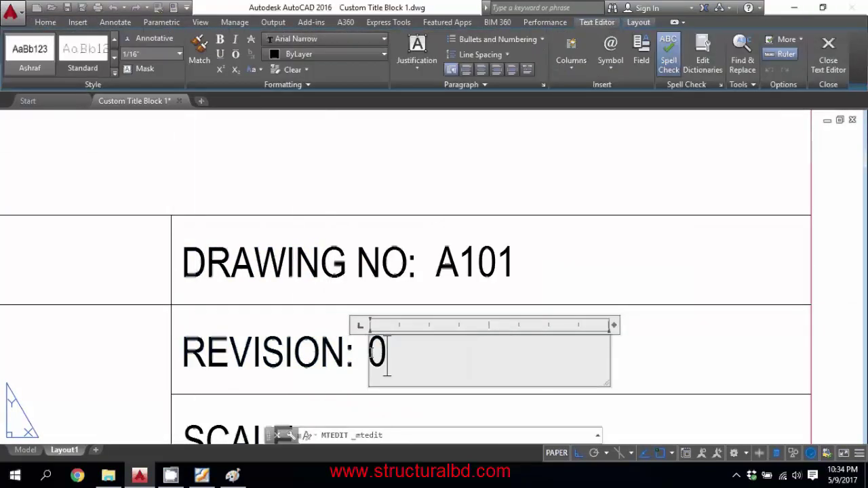
left_click(191, 339)
Step: Copy the SCALE: label horizontally beside itself and change the copy to 3/16"=1'-0" with a stacked fraction
left_click(311, 234)
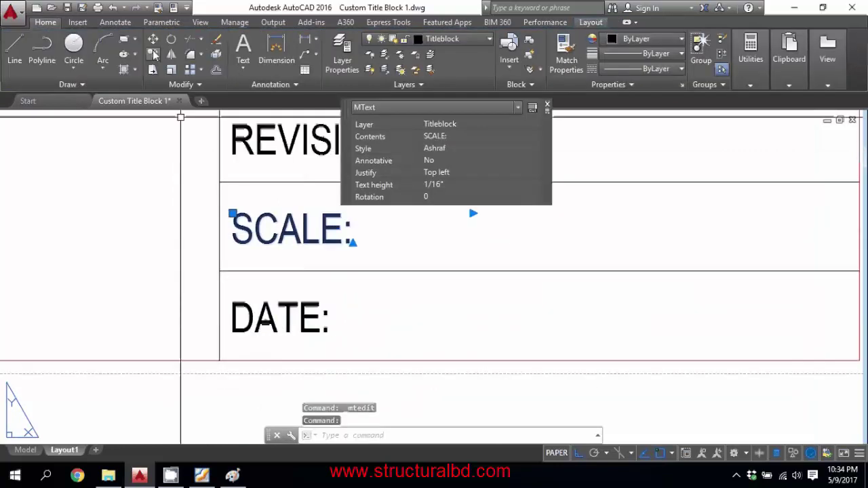
left_click(154, 55)
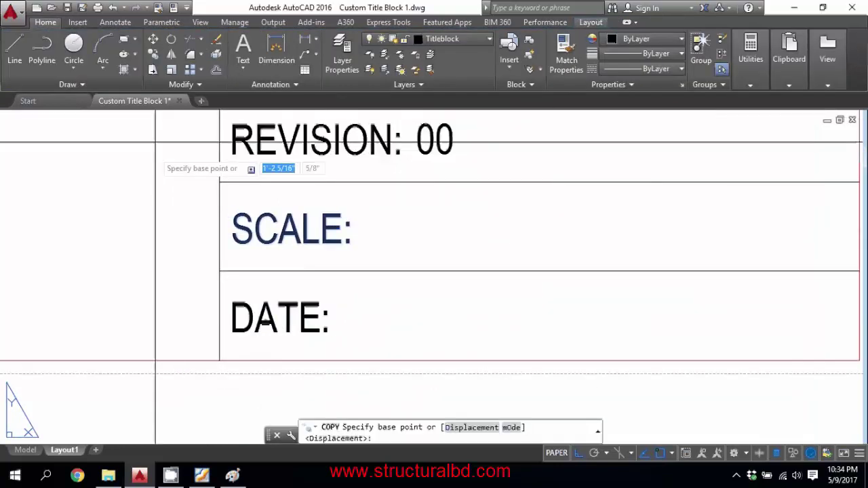
left_click(219, 182)
left_click(356, 182)
key("Escape")
double_click(438, 234)
key("ctrl+a")
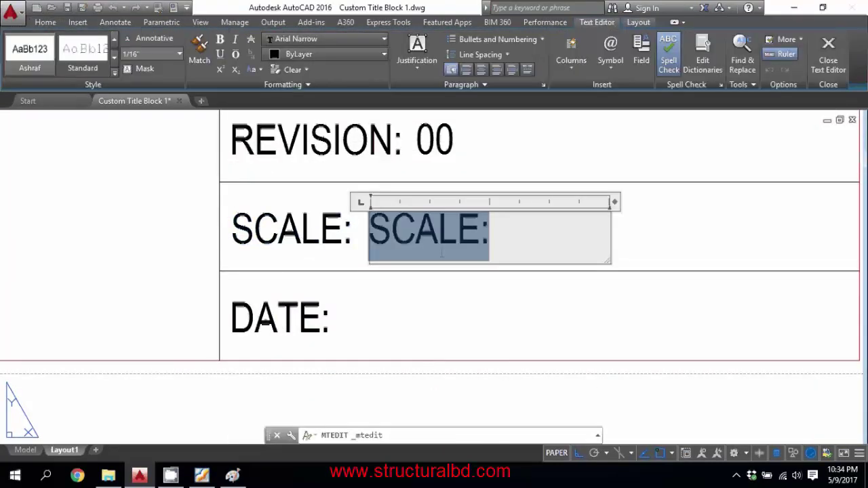
type("3/")
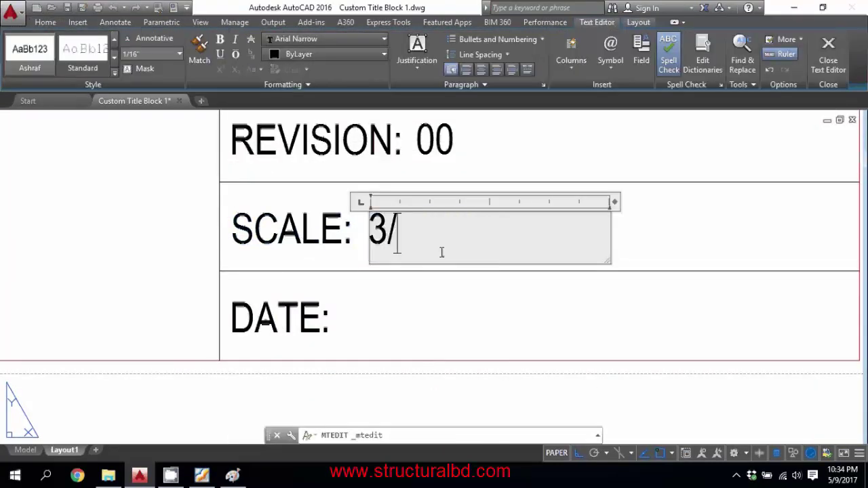
type("16\"=1'-0")
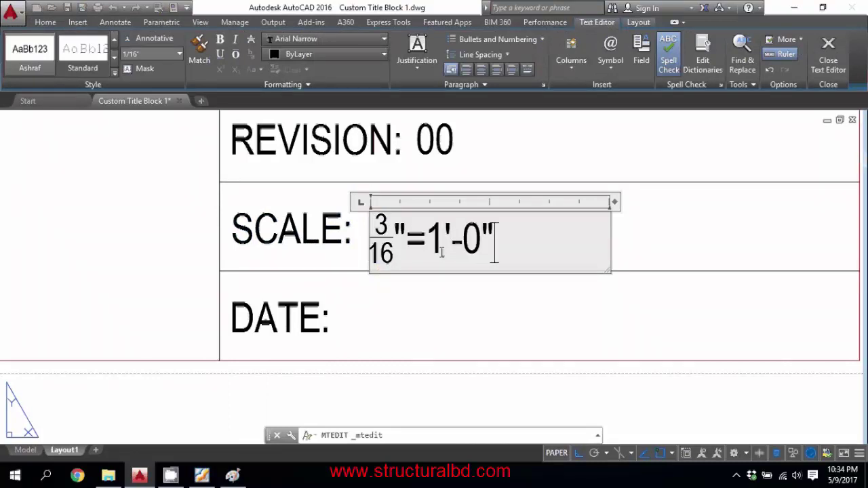
left_click(412, 300)
Step: Copy the DATE: label horizontally beside itself and change the copy to MAY 7,2017
left_click(315, 315)
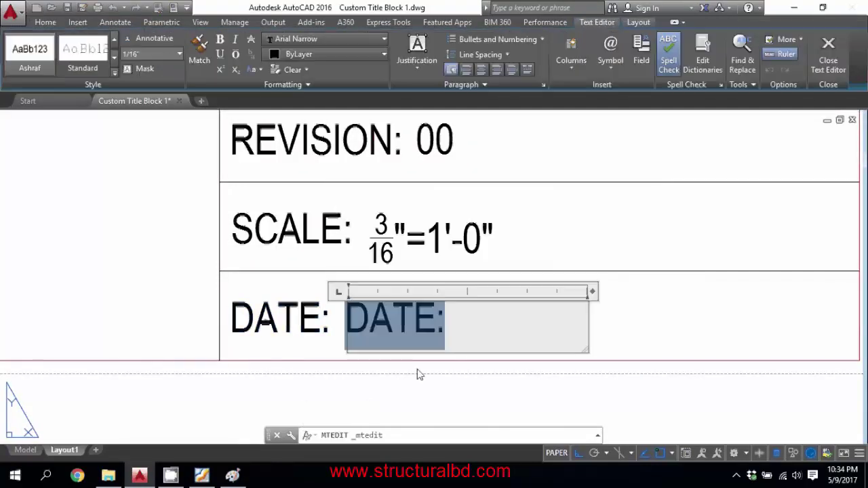
type("MAY ")
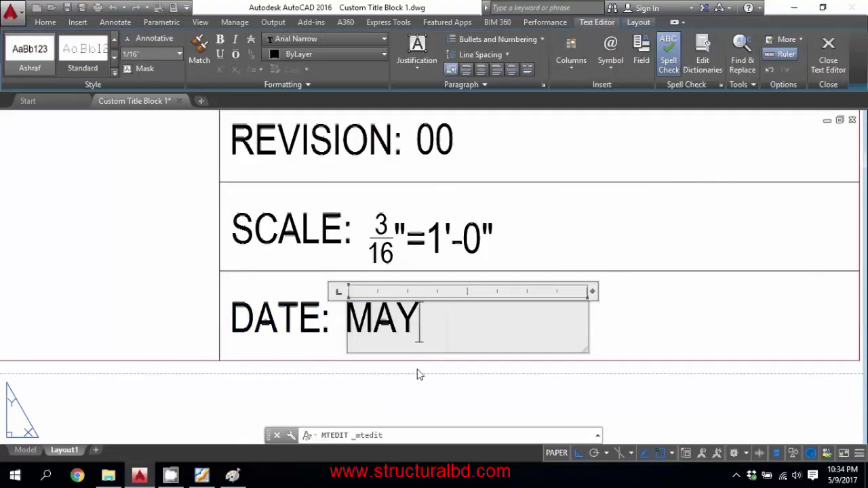
type("7,2")
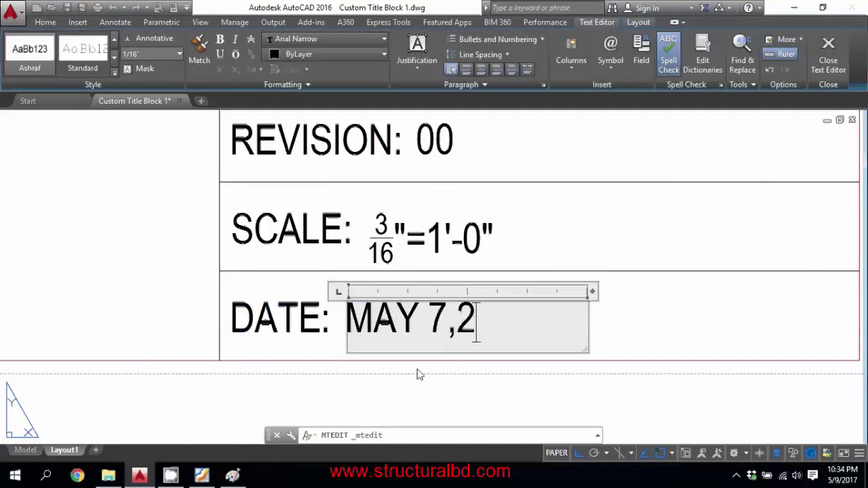
type("017")
left_click(417, 369)
Step: Create one viewport with the VIEWPORTS command's Active Model Configuration, covering most of the empty sheet area above the title block
scroll(430, 316, "down", 5)
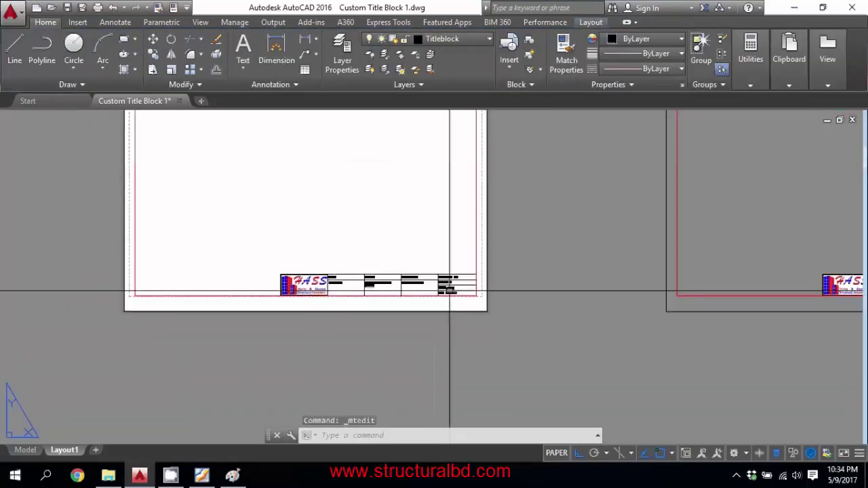
middle_click_drag(332, 234, 369, 279)
middle_click_drag(256, 223, 264, 232)
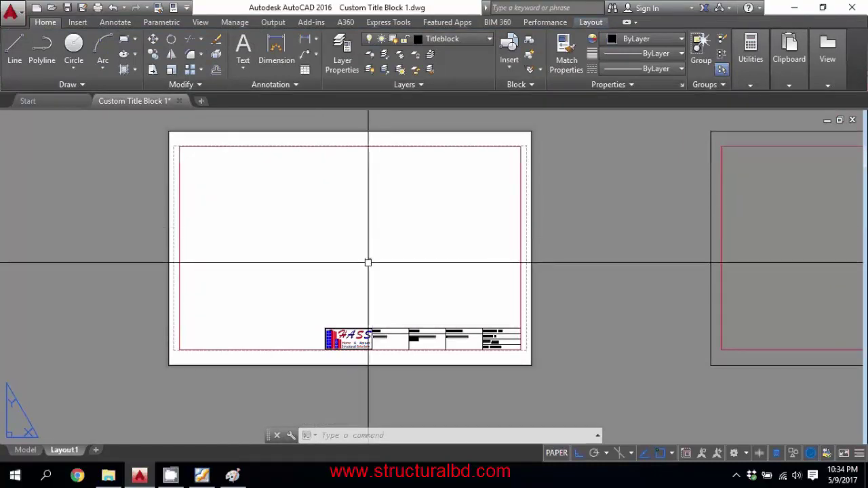
type("IEWPORTS")
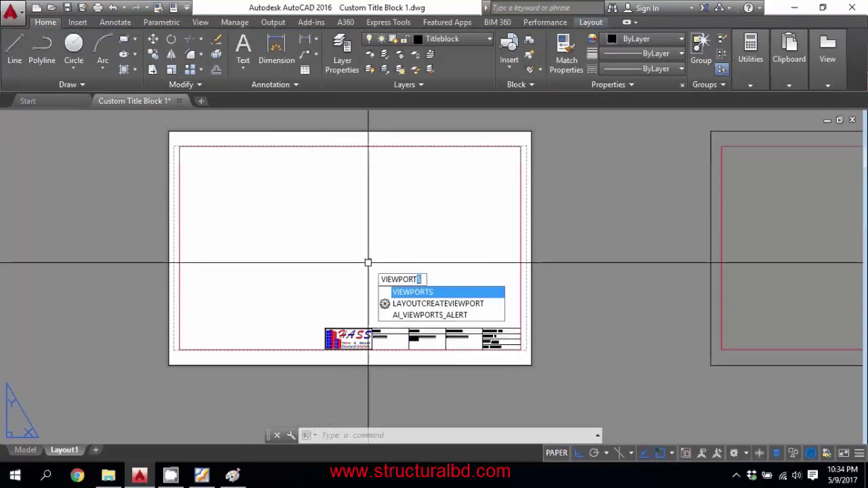
key("Return")
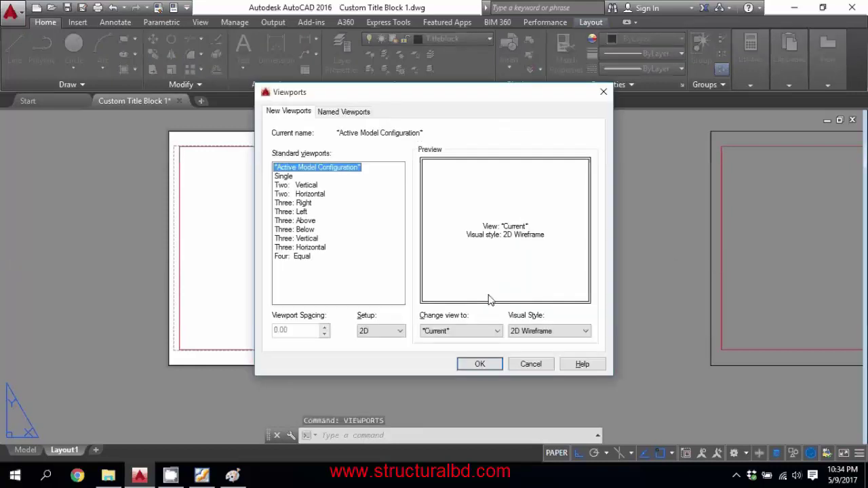
left_click(478, 364)
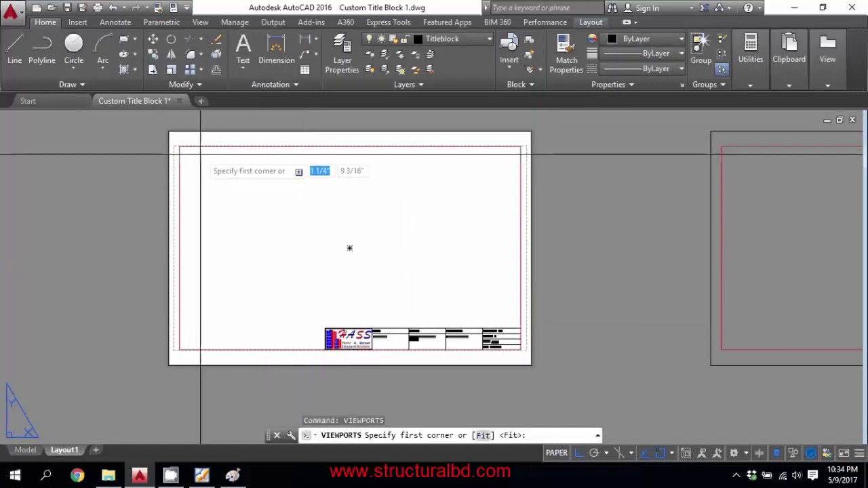
left_click(201, 154)
left_click(486, 302)
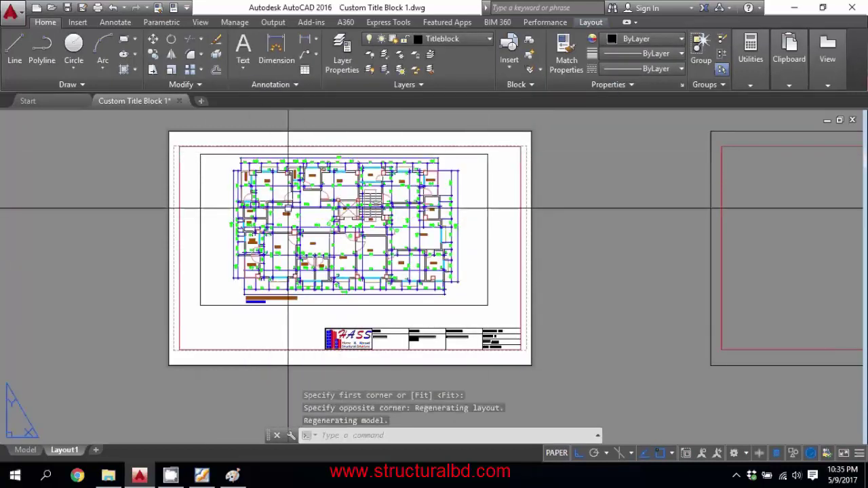
Step: Activate the new viewport, set its scale to 3/16" = 1'-0", and return to paper space
double_click(474, 208)
double_click(473, 211)
double_click(472, 210)
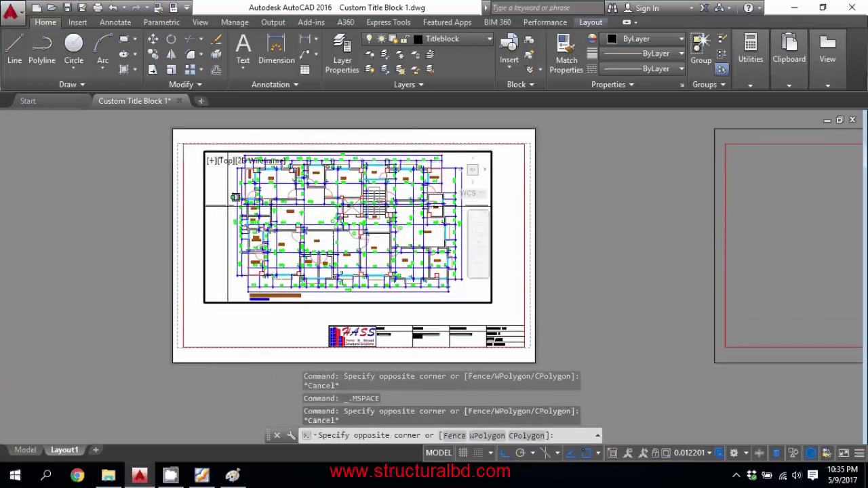
left_click(709, 453)
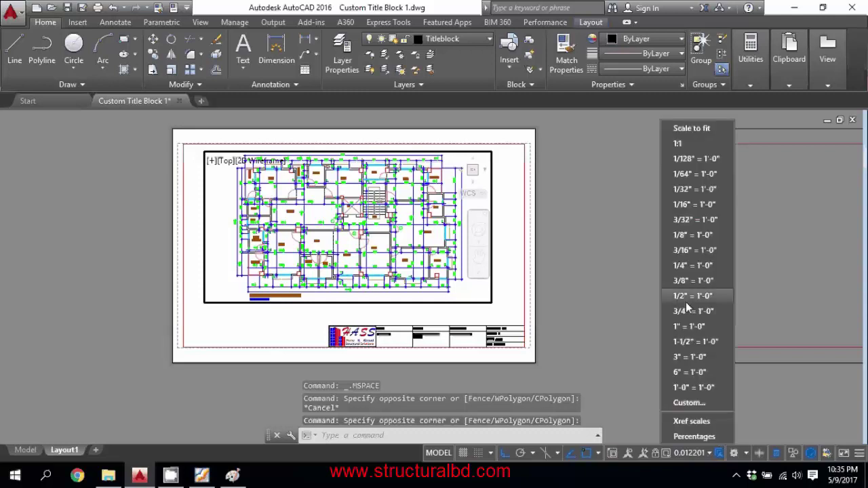
left_click(701, 250)
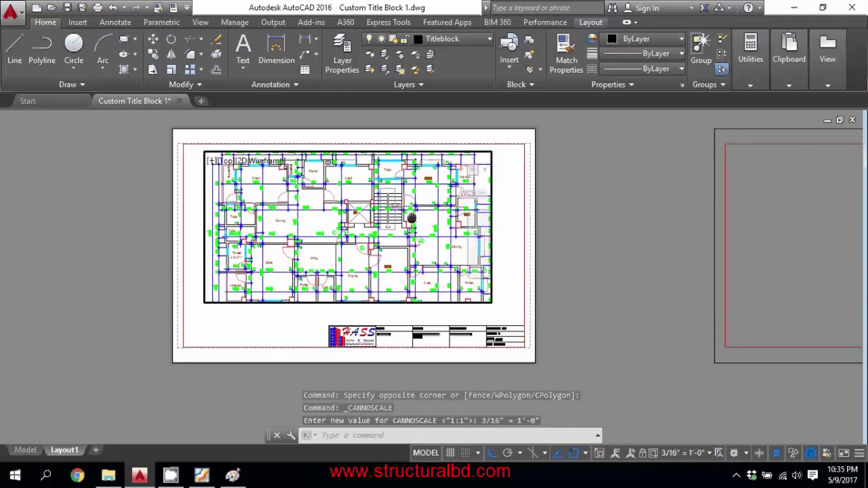
double_click(573, 188)
Step: Stretch the viewport's upper-right corner to the upper-right corner of the red border
scroll(490, 145, "up", 2)
middle_click_drag(490, 145, 513, 203)
scroll(515, 205, "up", 2)
left_click(531, 215)
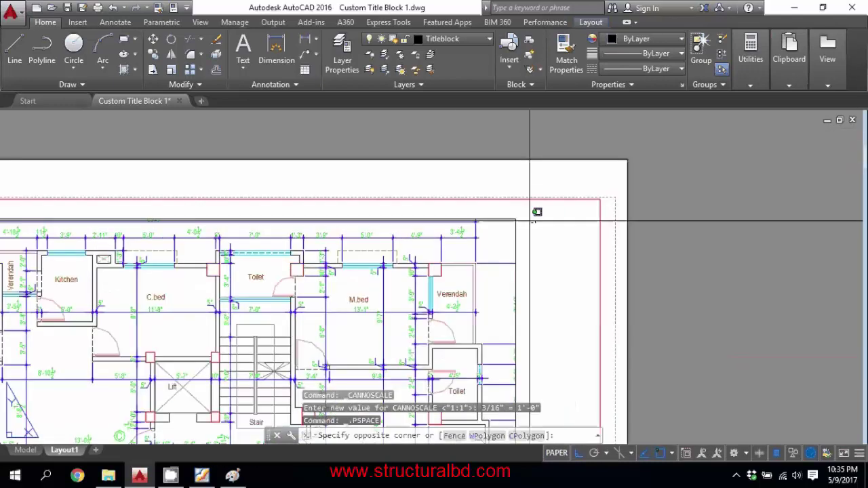
left_click(509, 225)
left_click(516, 219)
scroll(556, 215, "up", 2)
left_click(625, 190)
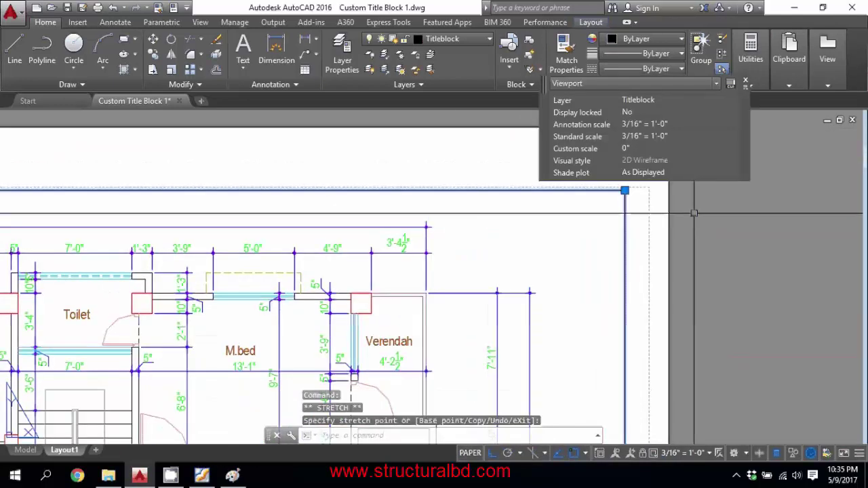
Step: Stretch the viewport's upper-left corner to the red border's corner and its lower edge down to the title block's upper edge
scroll(693, 213, "down", 6)
scroll(358, 211, "up", 4)
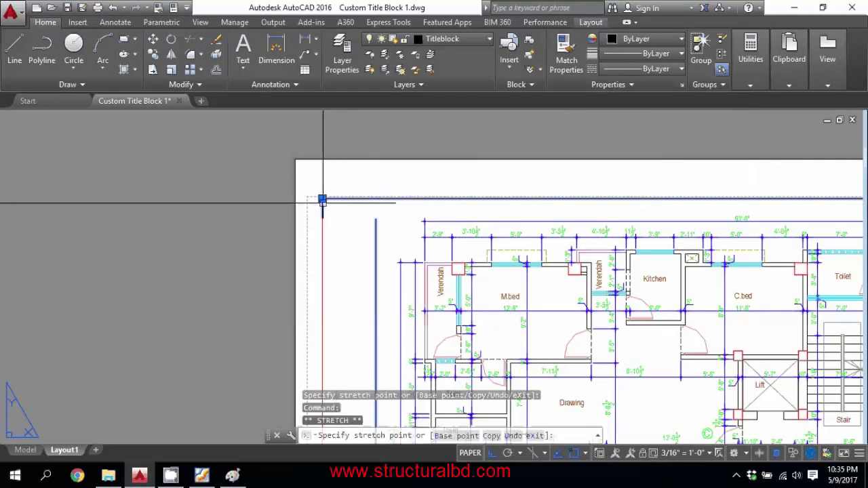
scroll(321, 194, "down", 4)
scroll(289, 230, "up", 3)
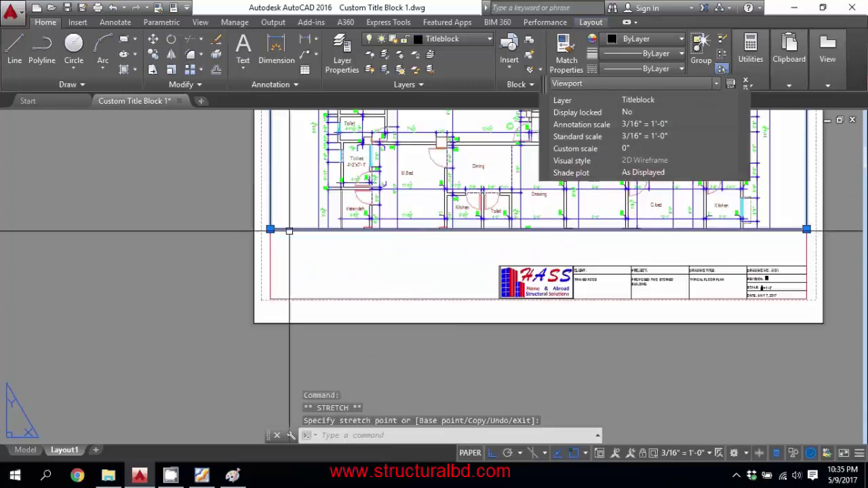
left_click(272, 268)
scroll(425, 271, "down", 2)
scroll(428, 183, "up", 2)
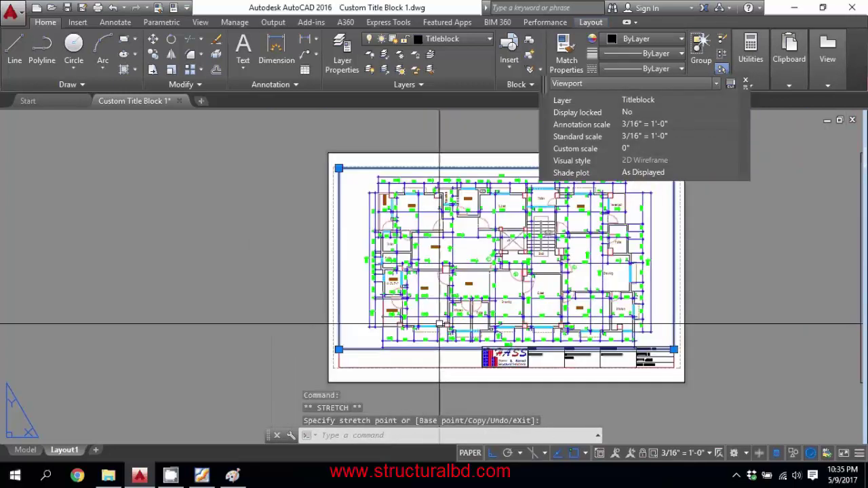
Step: Reposition the floor plan centrally inside the viewport and return to paper space
key("Escape")
double_click(476, 260)
middle_click_drag(476, 260, 464, 253)
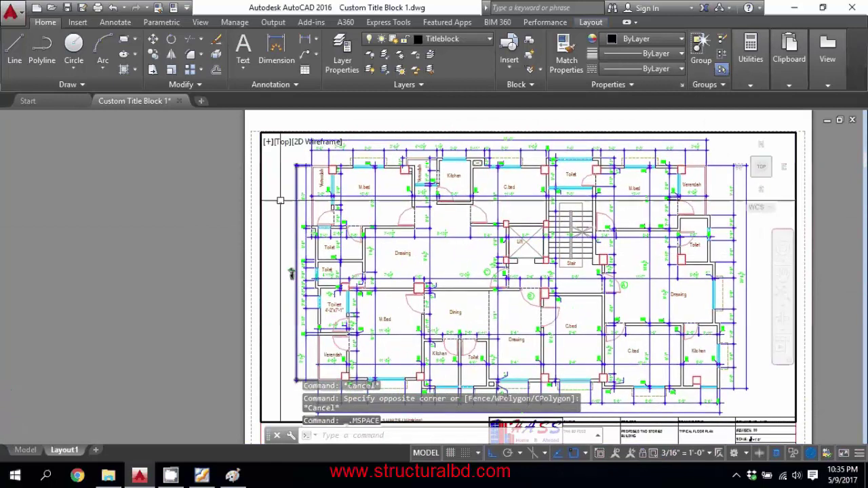
double_click(230, 222)
Step: Stretch the viewport's lower-left corner down along the border until the plan title TYPICAL FLOOR PLAN OF 3 UNITS (Working) fits inside
scroll(230, 221, "down", 3)
middle_click_drag(371, 262, 427, 217)
scroll(446, 270, "up", 3)
middle_click_drag(330, 322, 426, 297)
scroll(283, 304, "up", 4)
left_click(362, 275)
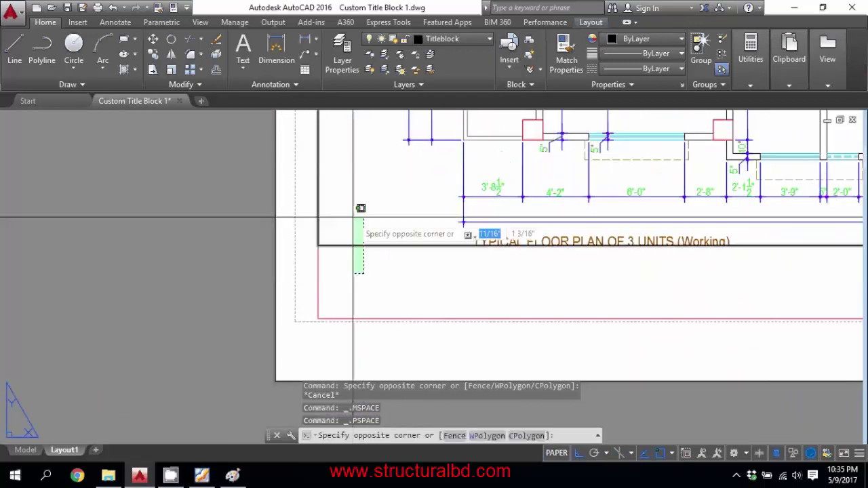
left_click(354, 217)
left_click(319, 245)
left_click(318, 262)
scroll(277, 265, "down", 3)
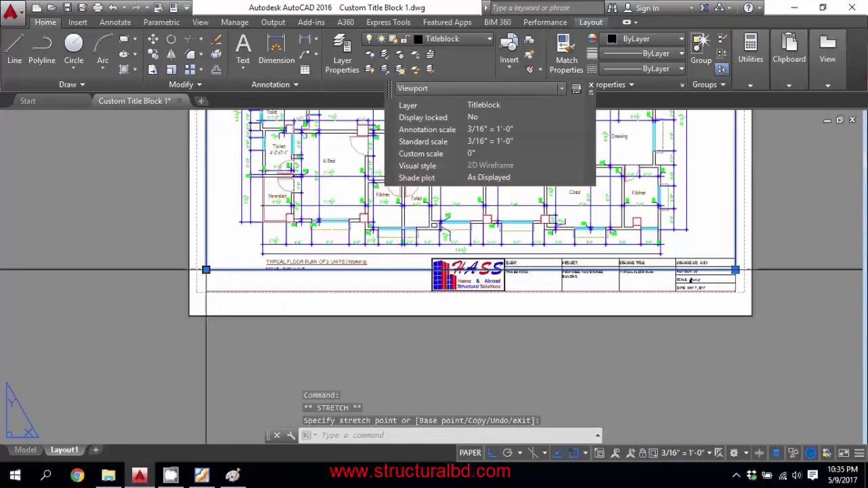
Step: Stretch the viewport's lower edge further down so the SCALE note under the plan title is fully inside
scroll(190, 274, "up", 2)
left_click(203, 270)
left_click(203, 283)
middle_click_drag(345, 293, 348, 303)
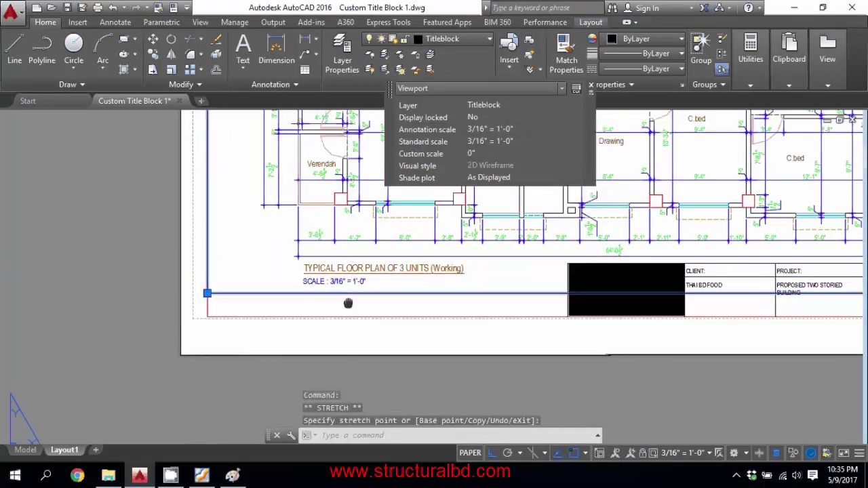
Step: Examine the layout sheet, checking the floor plan's fit, the plan title and the title block texts
key("Escape")
scroll(394, 282, "down", 3)
scroll(465, 256, "up", 3)
scroll(464, 257, "down", 4)
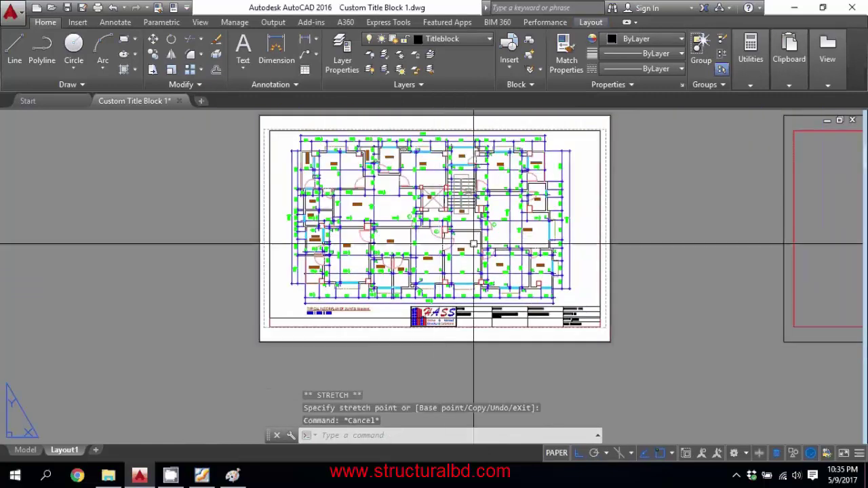
middle_click_drag(467, 291, 484, 285)
scroll(449, 333, "up", 5)
middle_click_drag(181, 348, 321, 322)
scroll(387, 306, "down", 3)
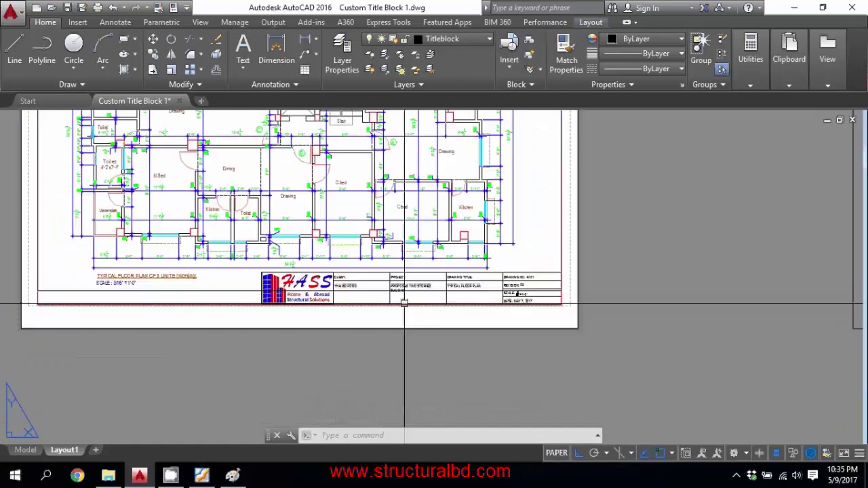
scroll(523, 296, "up", 2)
scroll(349, 279, "down", 2)
middle_click_drag(391, 283, 368, 272)
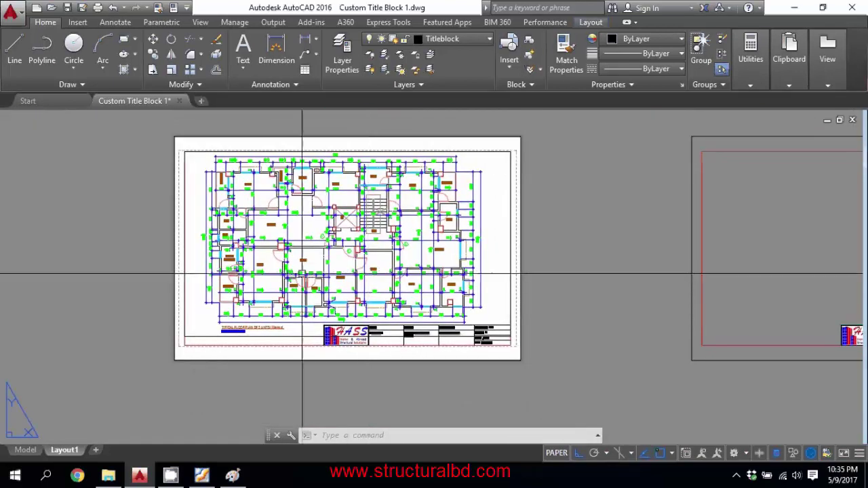
middle_click_drag(302, 273, 358, 279)
scroll(472, 338, "up", 2)
middle_click_drag(472, 338, 465, 327)
scroll(478, 315, "up", 4)
scroll(459, 352, "down", 3)
scroll(459, 351, "up", 3)
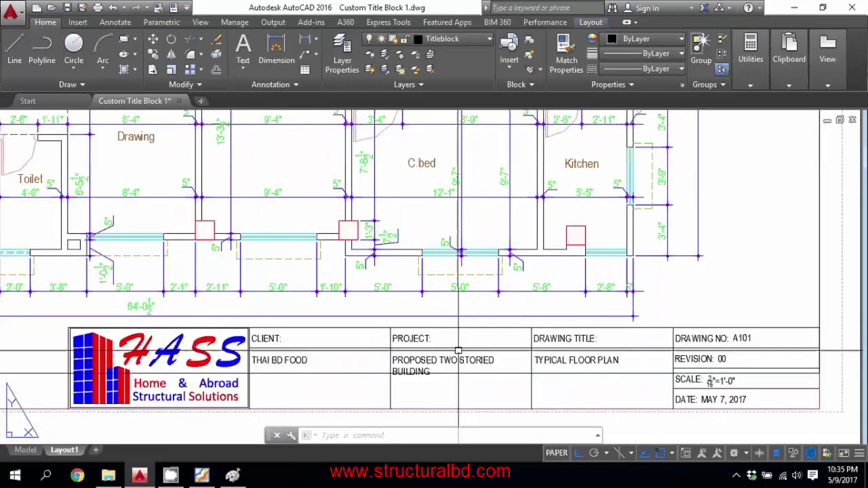
scroll(458, 351, "down", 4)
scroll(427, 332, "up", 3)
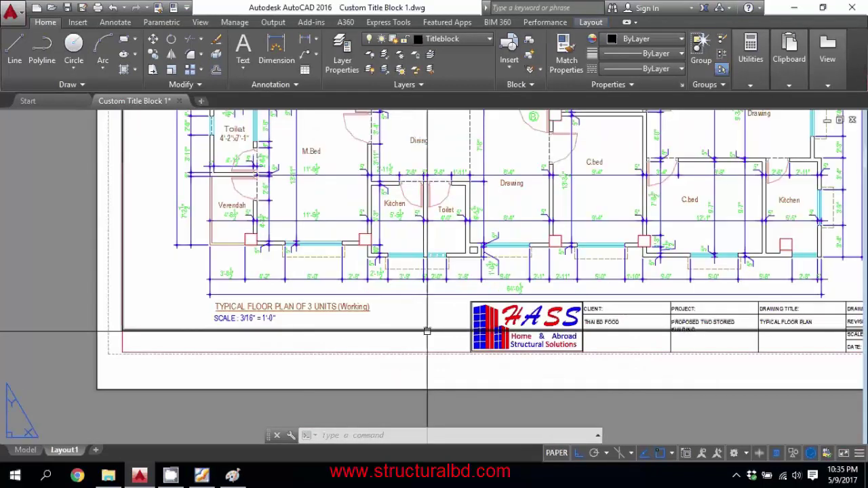
Step: Delete the floor plan viewport from the layout sheet
left_click(427, 331)
scroll(428, 332, "down", 4)
key("Delete")
scroll(390, 352, "up", 2)
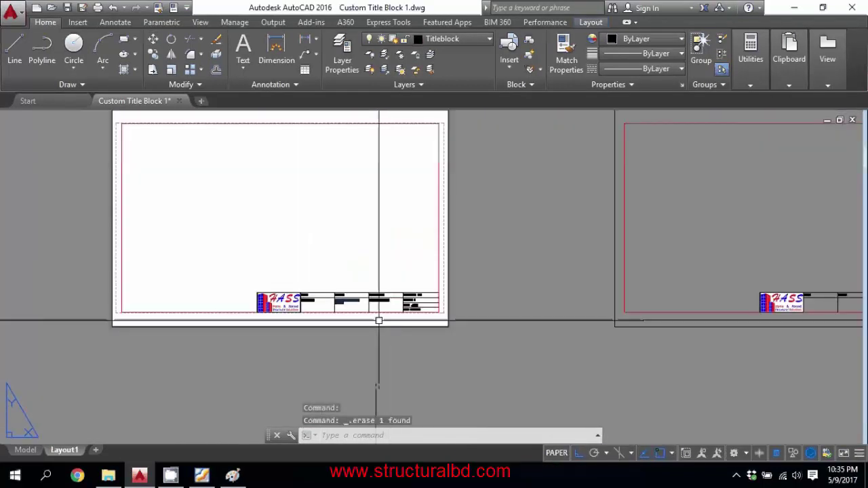
Step: Select the whole title block sheet, leaving out the drawing number value, scale value and TYPICAL FLOOR PLAN text
scroll(378, 320, "down", 2)
left_click(160, 158)
left_click(484, 352)
scroll(330, 289, "up", 2)
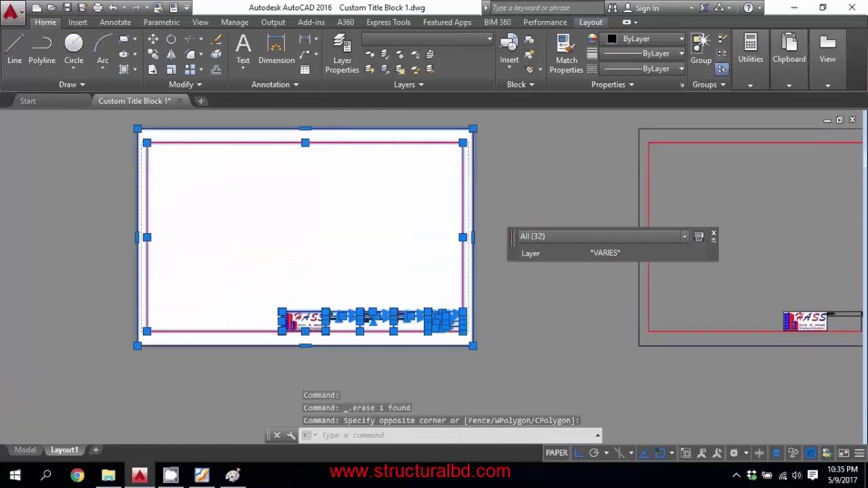
scroll(410, 334, "up", 3)
middle_click_drag(487, 332, 175, 332)
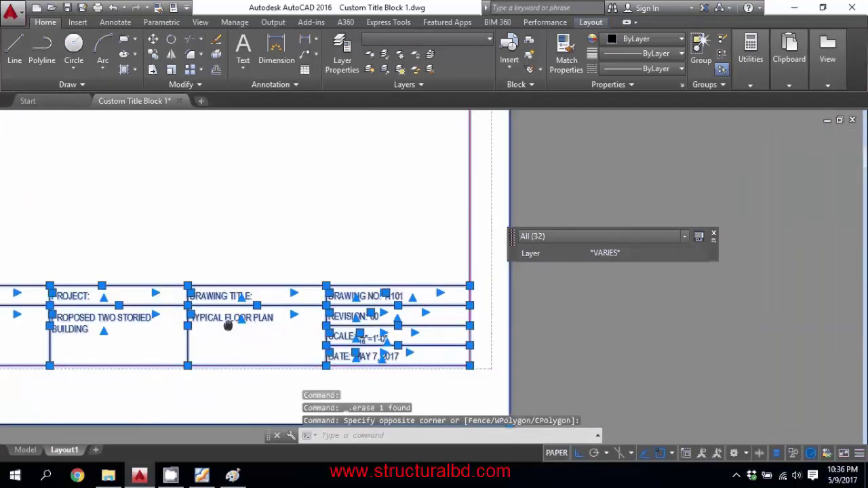
scroll(383, 304, "up", 3)
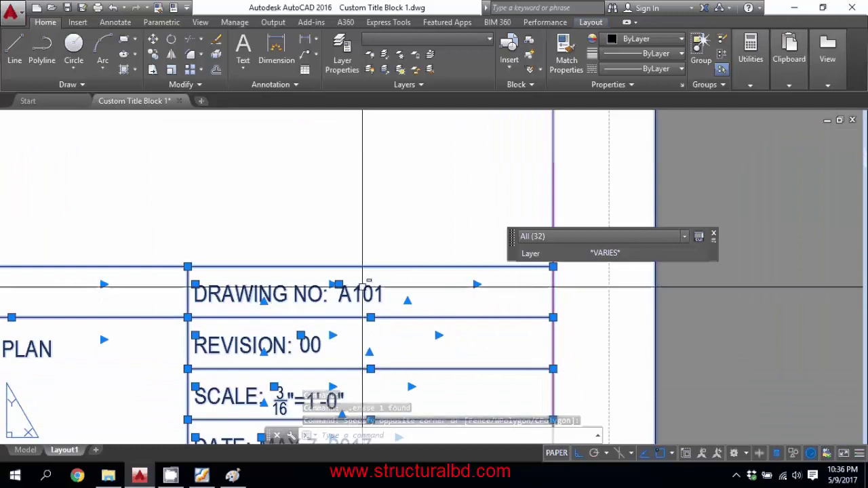
left_click(398, 303, "shift")
middle_click_drag(320, 360, 366, 268)
left_click(327, 319, "shift")
middle_click_drag(387, 369, 378, 317)
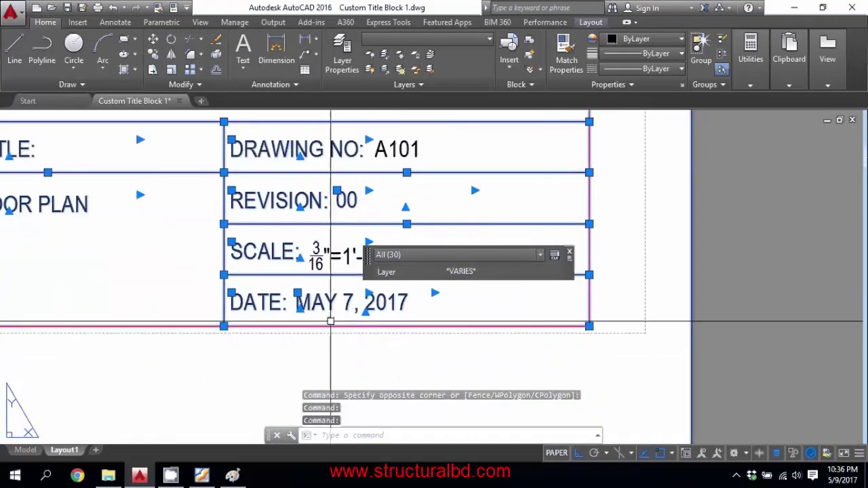
scroll(473, 319, "down", 2)
mouse_move(152, 258)
middle_mouse_down()
mouse_move(325, 306)
mouse_move(321, 314)
middle_mouse_up()
left_click(303, 303, "shift")
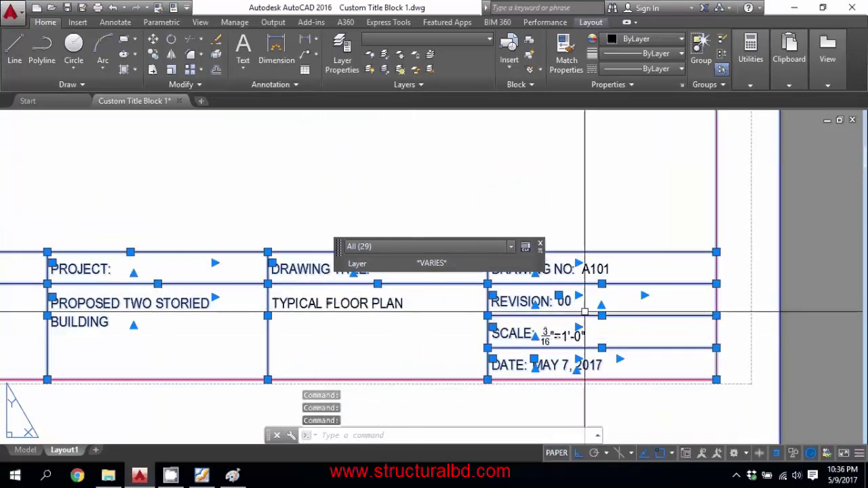
Step: Define a block named Titleblock 01 from the selected sheet objects, converting them to the block
scroll(584, 312, "down", 3)
scroll(410, 322, "up", 2)
scroll(253, 312, "down", 3)
scroll(403, 308, "up", 3)
middle_click_drag(230, 326, 229, 298)
scroll(292, 324, "down", 2)
type("B")
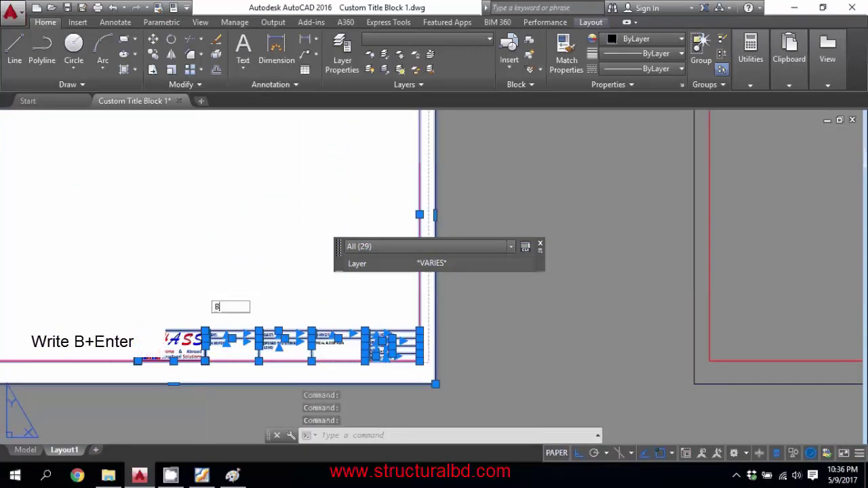
key("Return")
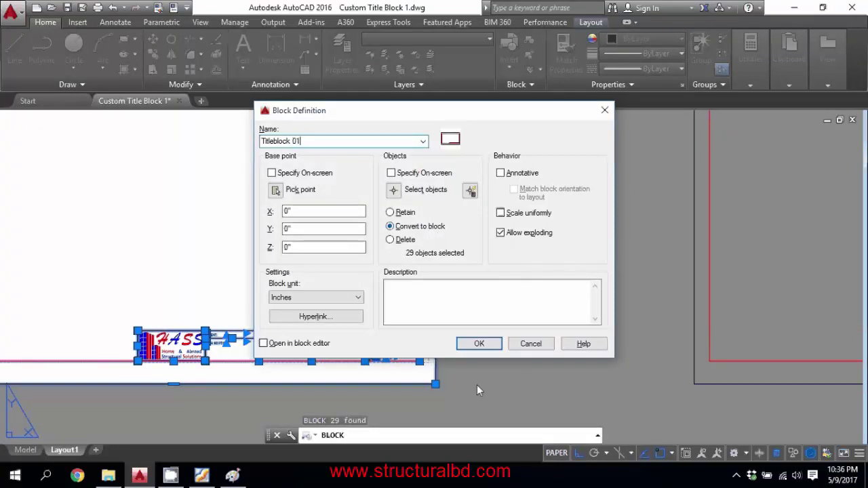
left_click(480, 344)
Step: Copy the title block sheet with its separate texts straight up, above the original sheet
scroll(397, 307, "down", 2)
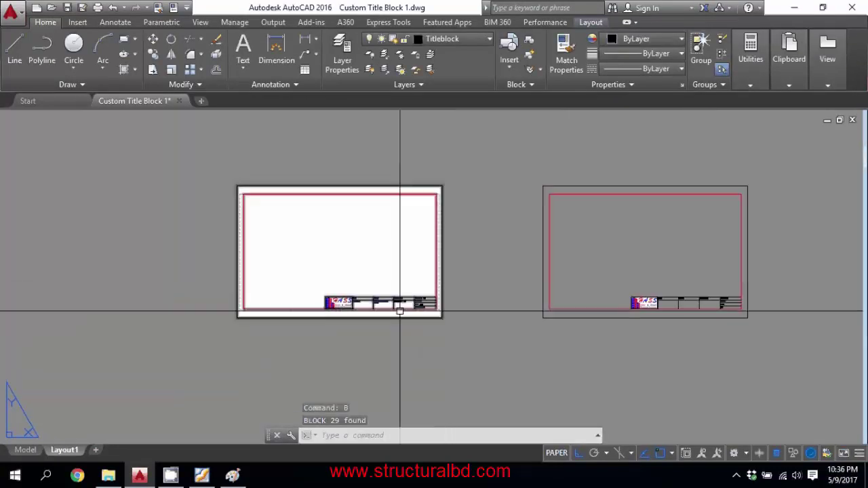
scroll(398, 312, "up", 3)
scroll(362, 320, "down", 3)
left_click(217, 207)
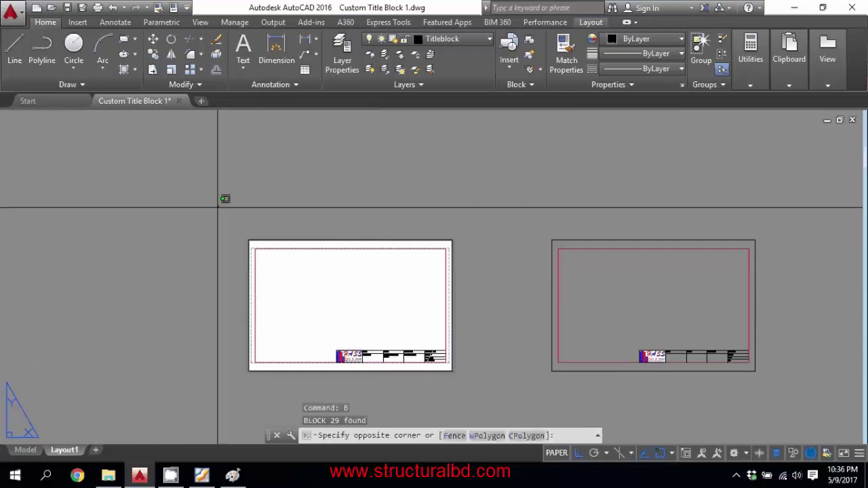
left_click(486, 395)
left_click(156, 54)
left_click(375, 318)
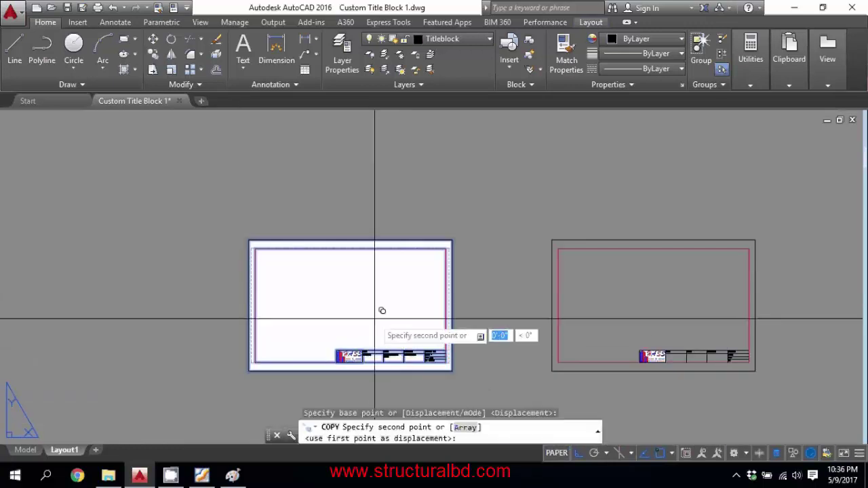
middle_click_drag(380, 130, 382, 258)
left_click(380, 246)
key("Escape")
Step: Change the drawing title text in the copied sheet to 1ST FLOOR PLAN
scroll(434, 285, "up", 5)
middle_click_drag(502, 237, 362, 248)
scroll(349, 234, "up", 2)
double_click(348, 234)
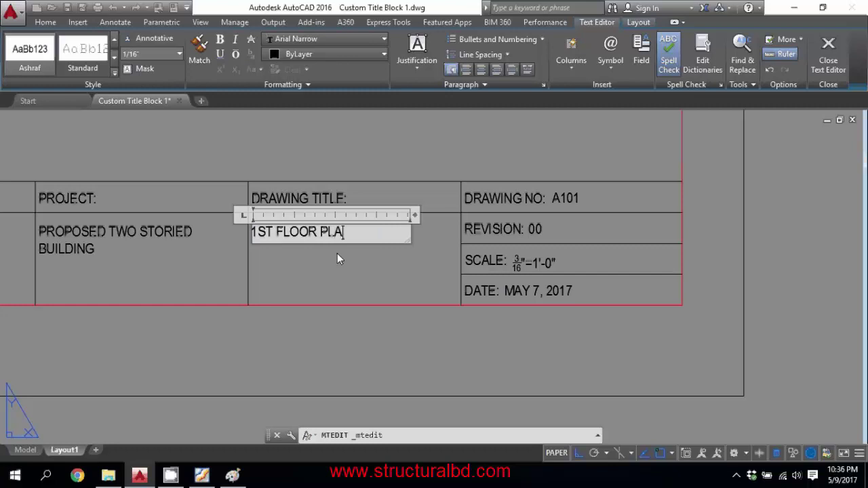
left_click(334, 259)
Step: Change the drawing number in the copied title block to A102
middle_click_drag(513, 220, 414, 250)
double_click(479, 232)
scroll(480, 229, "up", 6)
left_click_drag(483, 231, 462, 232)
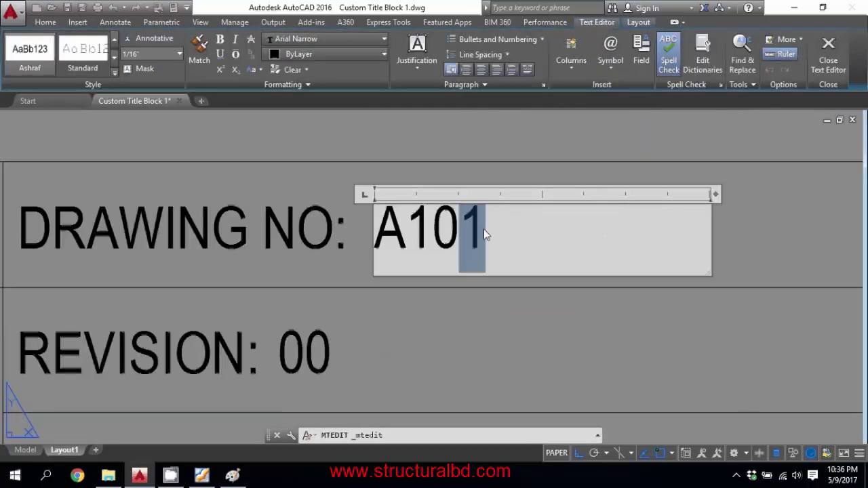
type("2")
scroll(482, 230, "down", 5)
left_click(454, 316)
Step: Examine the scale text and the edited entries of the copied title block against the other sheets
middle_click_drag(454, 316, 463, 263)
left_click(383, 251)
left_click(530, 259)
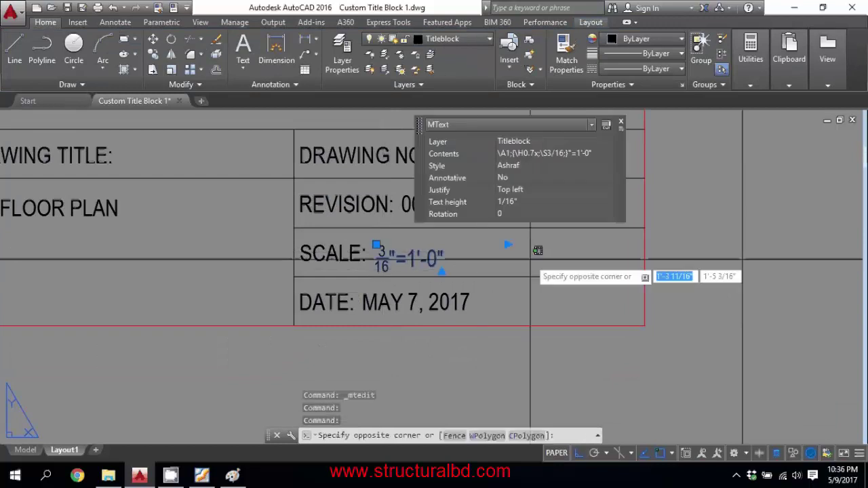
key("Escape")
key("Escape")
scroll(425, 208, "down", 2)
middle_click_drag(373, 241, 438, 281)
scroll(504, 251, "up", 2)
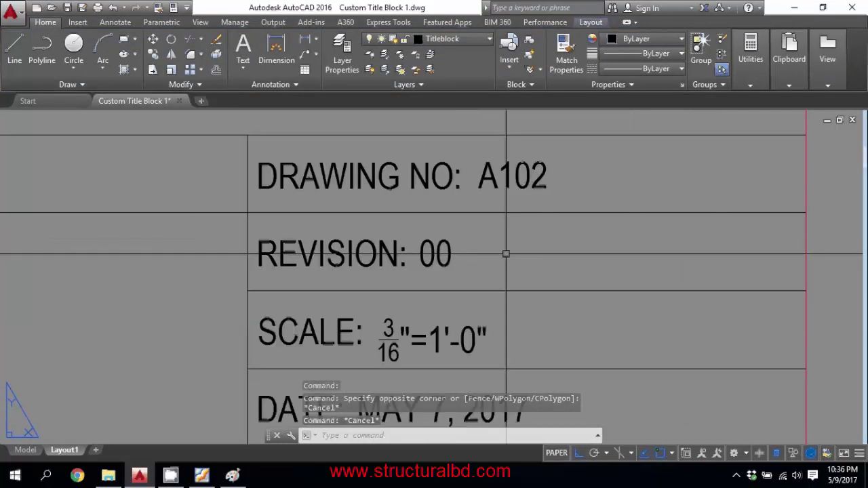
scroll(506, 319, "down", 2)
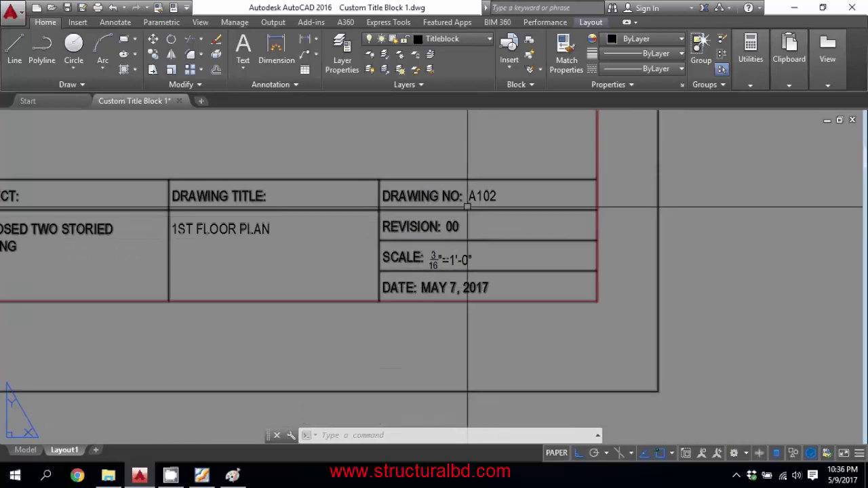
scroll(457, 238, "down", 5)
scroll(418, 252, "down", 2)
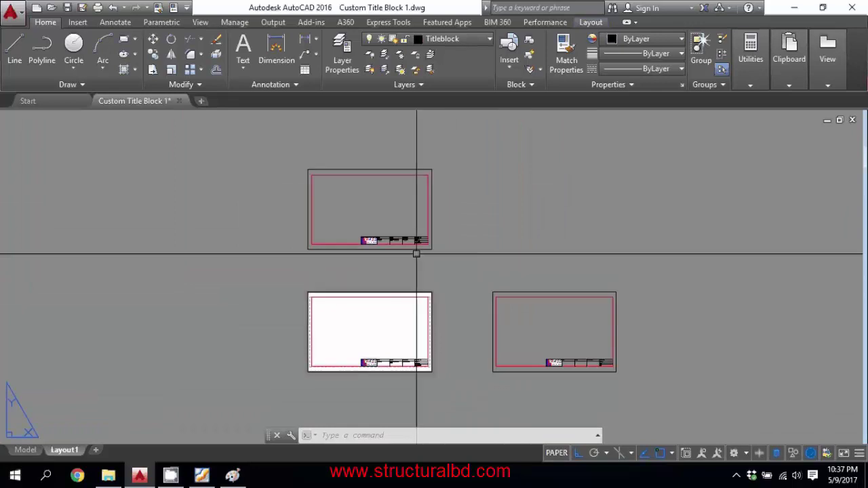
scroll(401, 268, "up", 5)
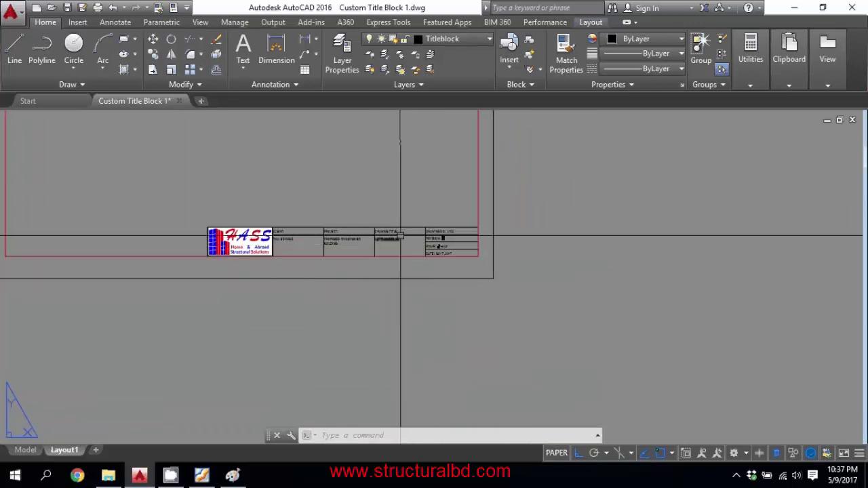
scroll(400, 235, "down", 3)
Step: Copy the upper A102 sheet horizontally to the right
left_click(207, 132)
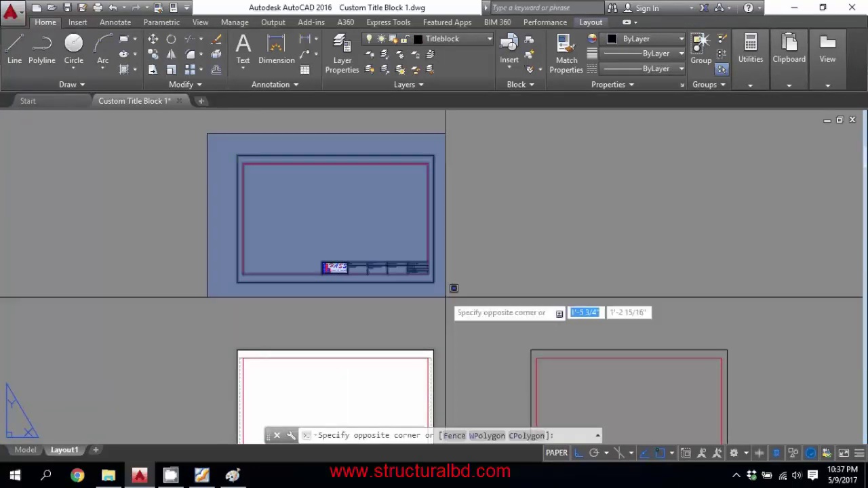
left_click(446, 297)
left_click(153, 55)
left_click(358, 214)
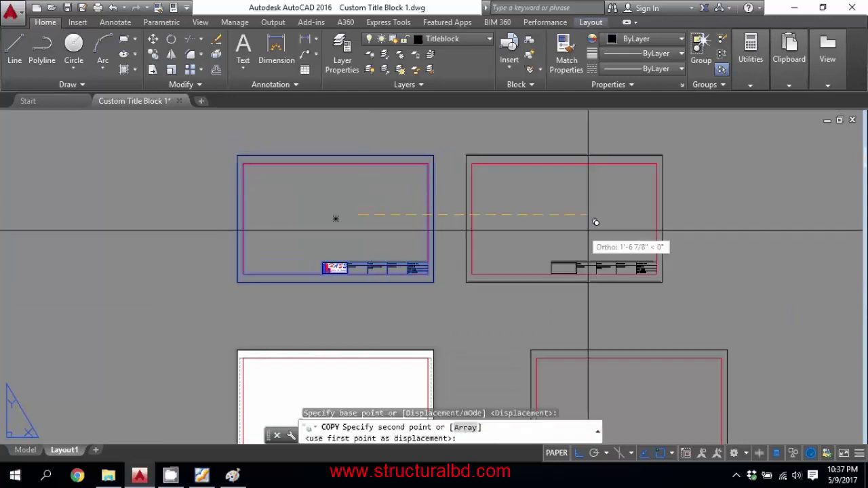
key("Escape")
scroll(381, 194, "down", 2)
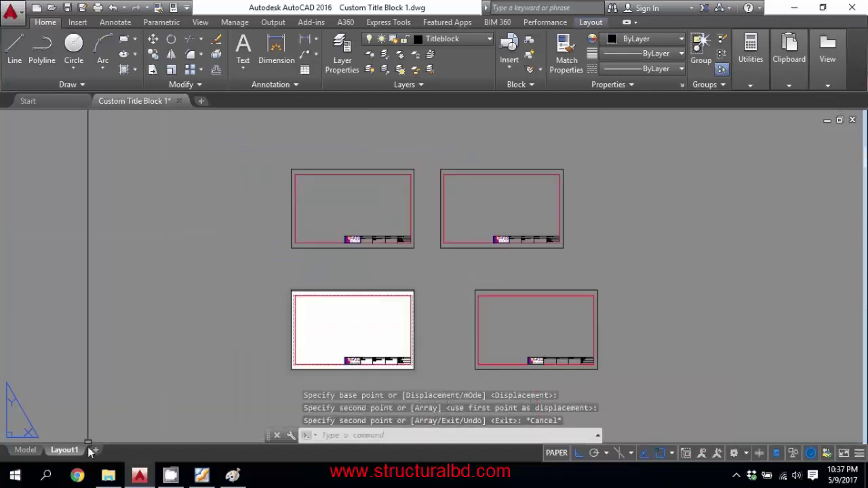
Step: Add a second layout and copy the upper-right sheet from Layout1 to the clipboard
left_click(96, 451)
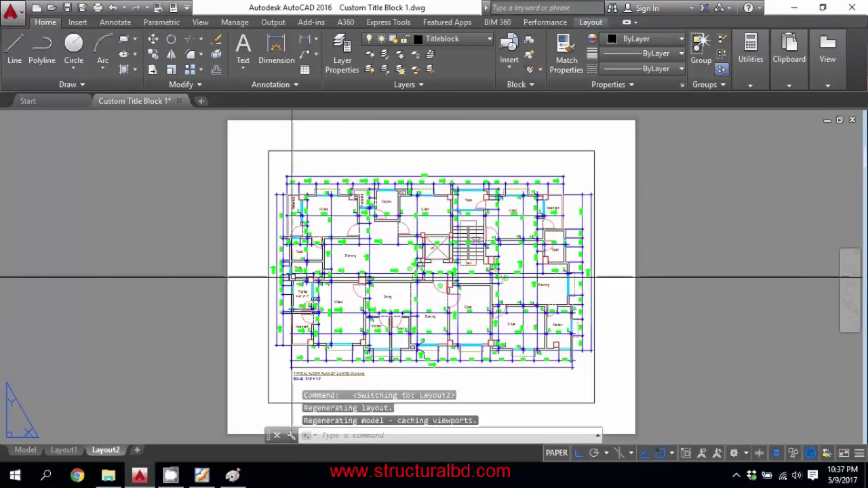
left_click(68, 427)
left_click(64, 450)
left_click(438, 155)
left_click(579, 253)
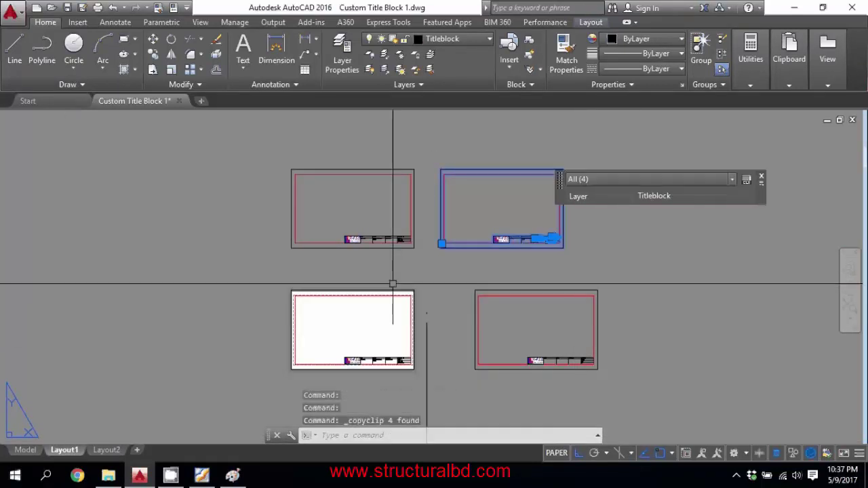
Step: Paste the copied title block sheet into Layout2, to the right of the existing paper
left_click(107, 450)
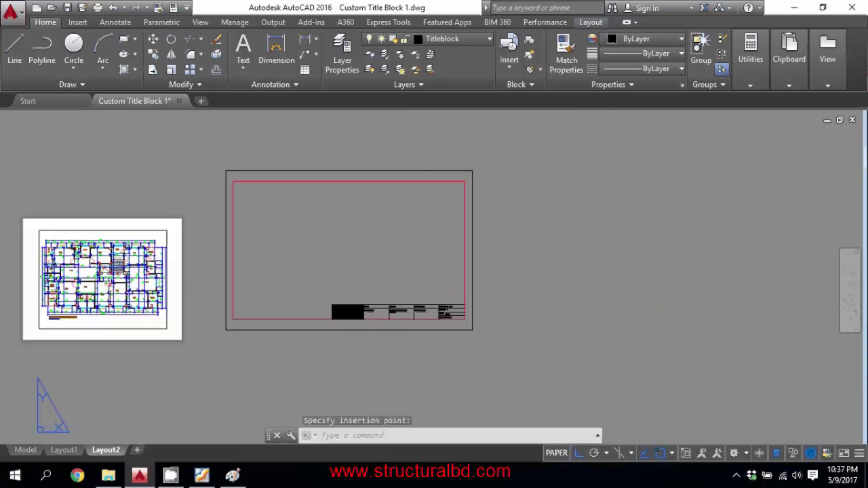
middle_click_drag(317, 273, 375, 264)
middle_click_drag(253, 330, 306, 312)
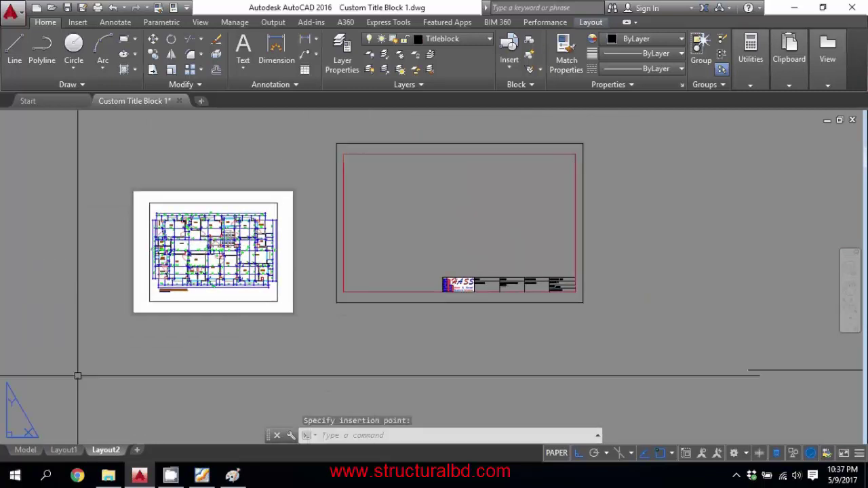
Step: Delete the two upper title block copies from Layout1
left_click(64, 451)
left_click(567, 271)
left_click(304, 188)
key("Delete")
scroll(444, 276, "up", 2)
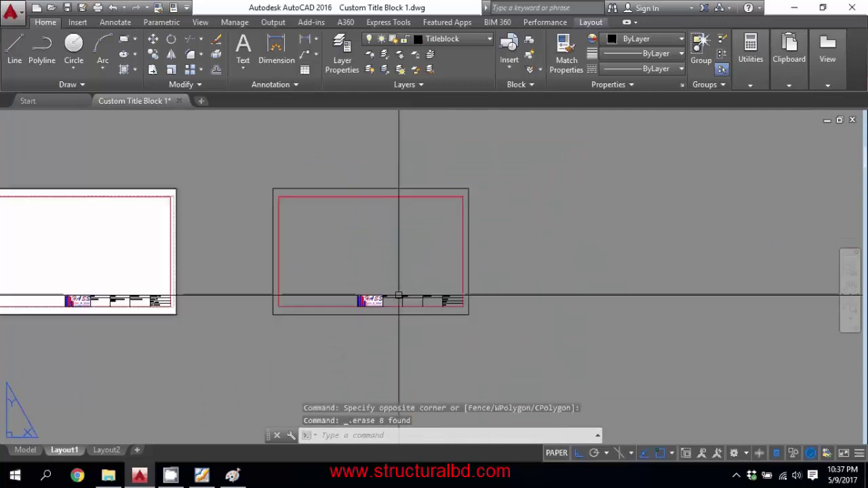
Step: Examine the title block's logo and its client, project, drawing title, drawing number, revision, scale and date cells
scroll(426, 306, "up", 5)
scroll(558, 248, "down", 3)
scroll(434, 283, "up", 3)
scroll(179, 283, "down", 3)
scroll(199, 288, "up", 5)
scroll(299, 259, "down", 2)
scroll(468, 271, "up", 2)
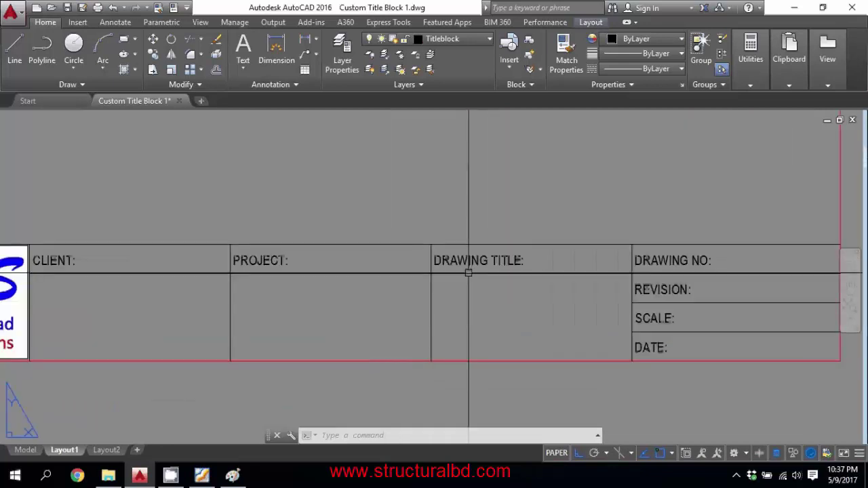
scroll(449, 271, "down", 3)
scroll(441, 266, "up", 3)
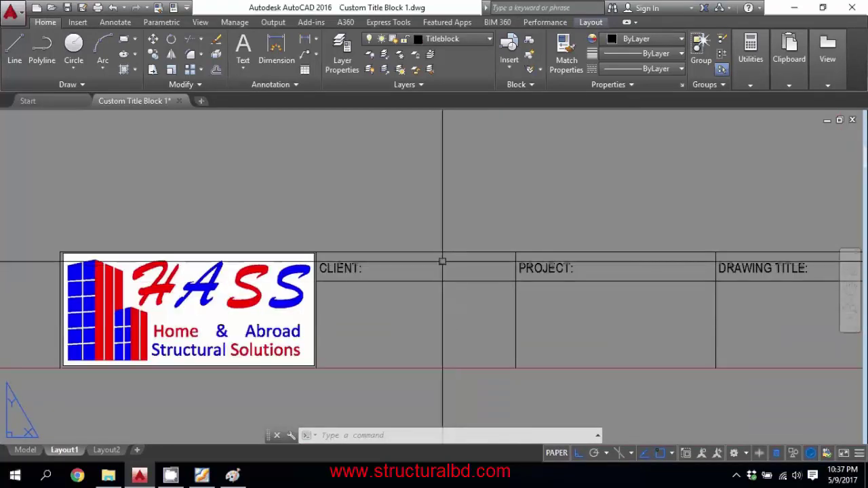
Step: Define an attribute with tag CLIENT, prompt WRITECLIENTNAME and default CLIENTNAME
left_click(77, 22)
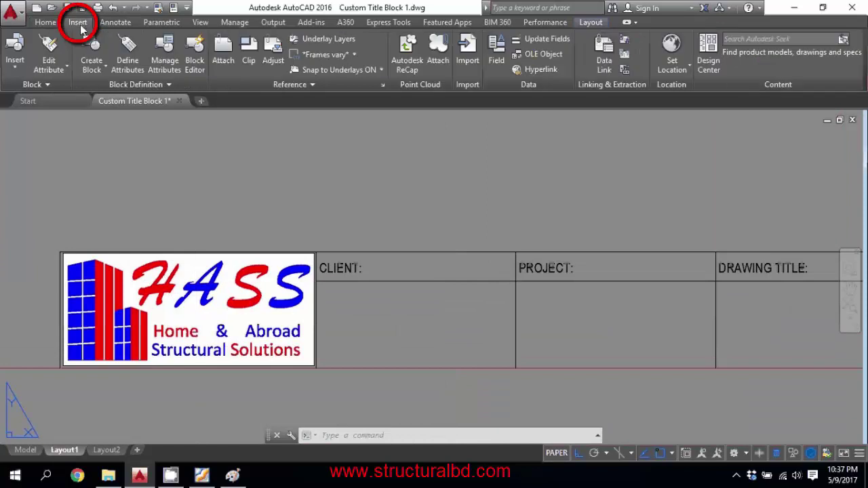
left_click(129, 60)
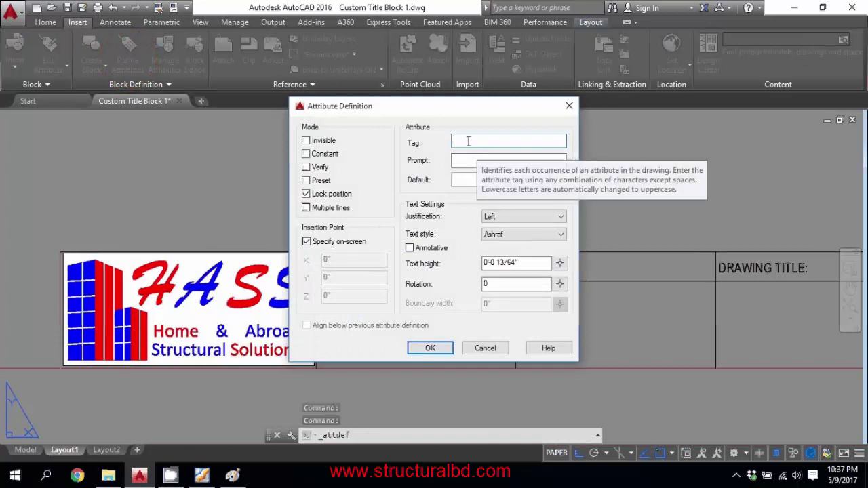
mouse_move(449, 116)
left_mouse_down()
mouse_move(452, 153)
mouse_move(195, 171)
mouse_move(187, 155)
left_mouse_up()
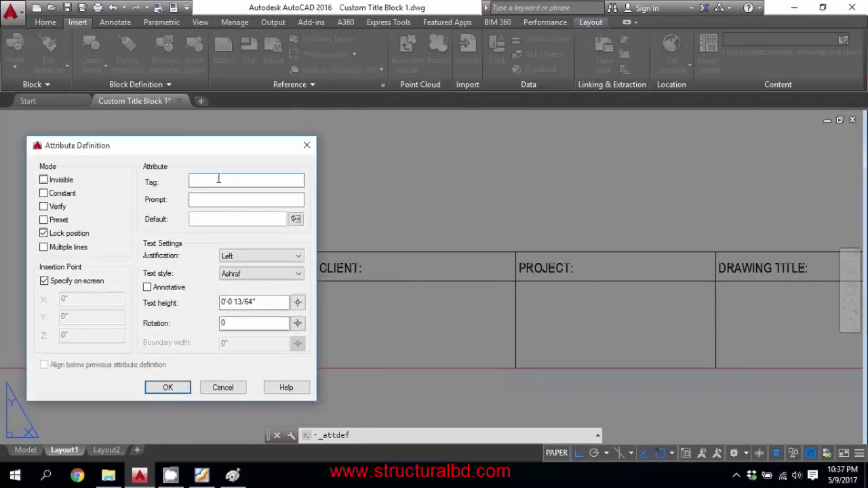
type("IENT")
left_click(210, 200)
type("CLIENT")
type("CLIENT")
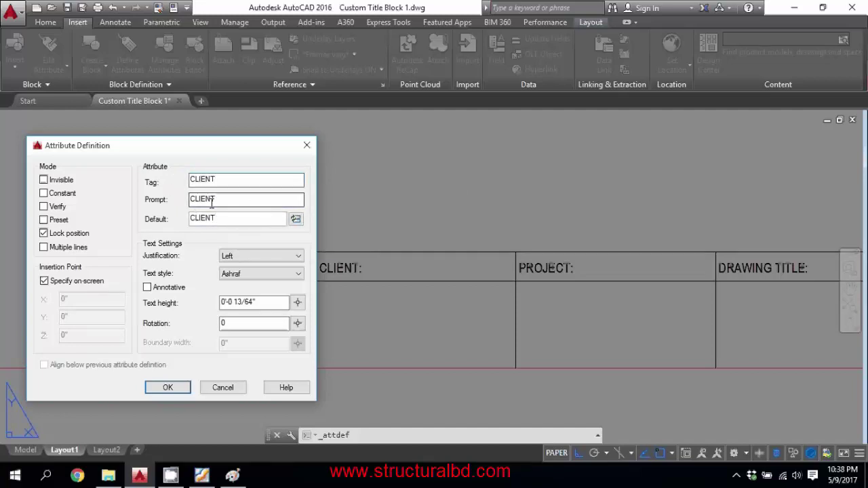
left_click(192, 200)
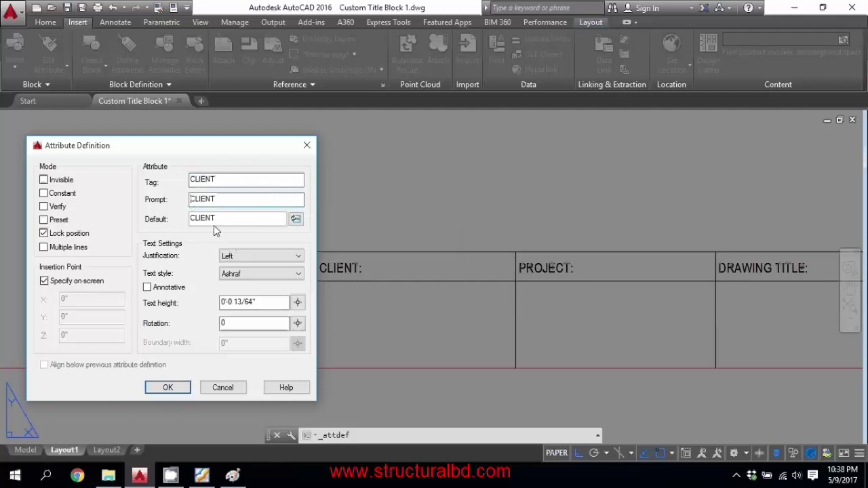
type("WRITE")
key("End")
type("NAME")
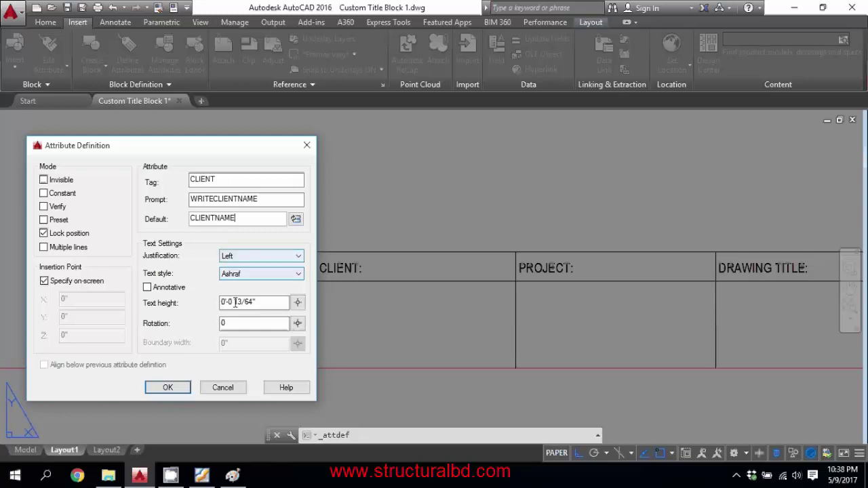
Step: Set the client attribute's text height to 1/12 and place it in the cell below the CLIENT: label
left_click_drag(269, 303, 166, 303)
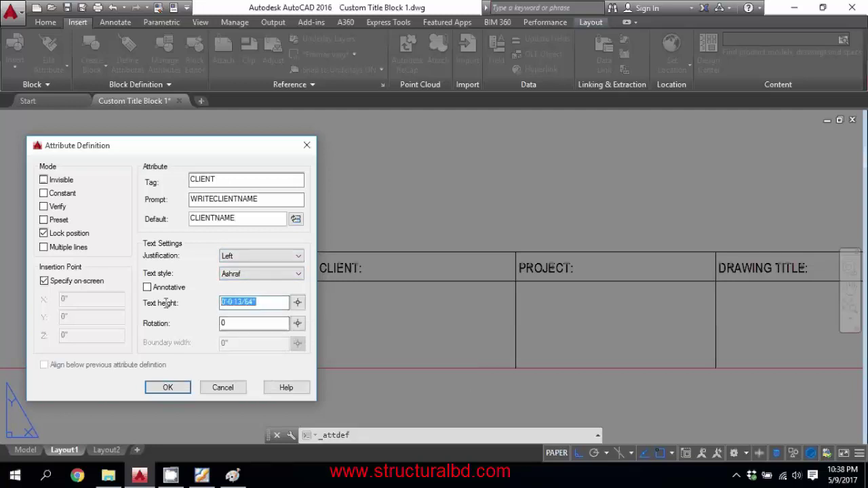
type("1/12")
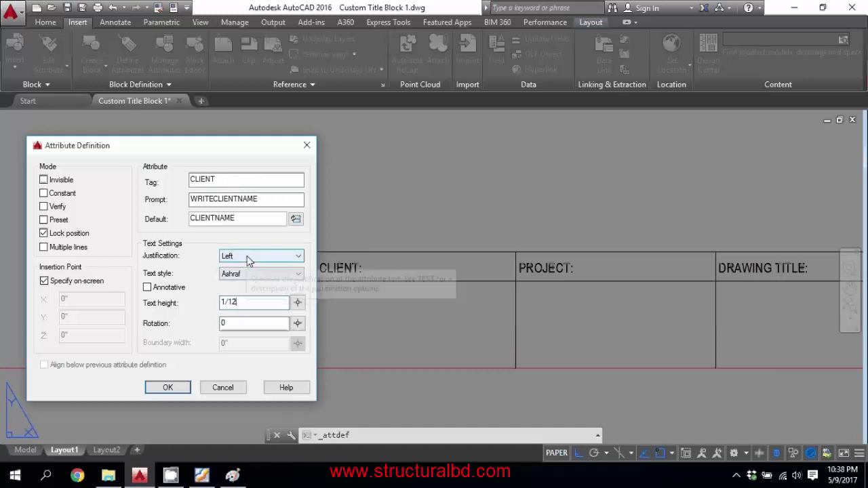
left_click(278, 277)
left_click(205, 251)
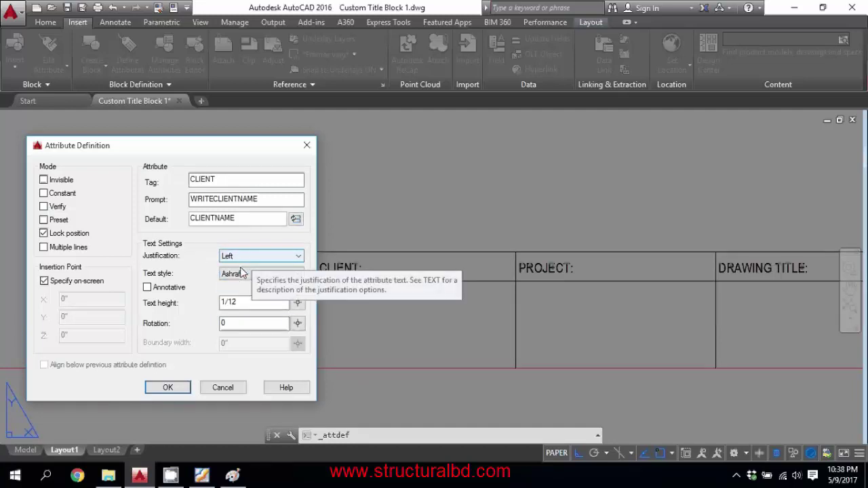
left_click(169, 388)
scroll(319, 311, "up", 10)
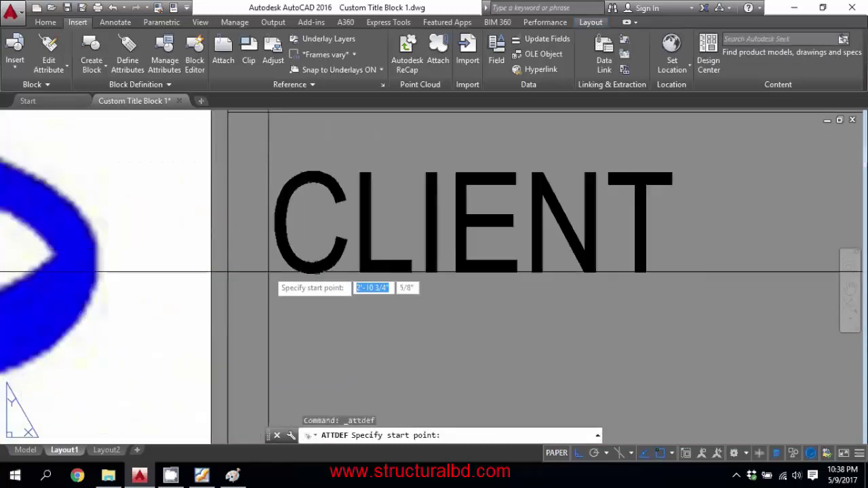
scroll(269, 272, "down", 8)
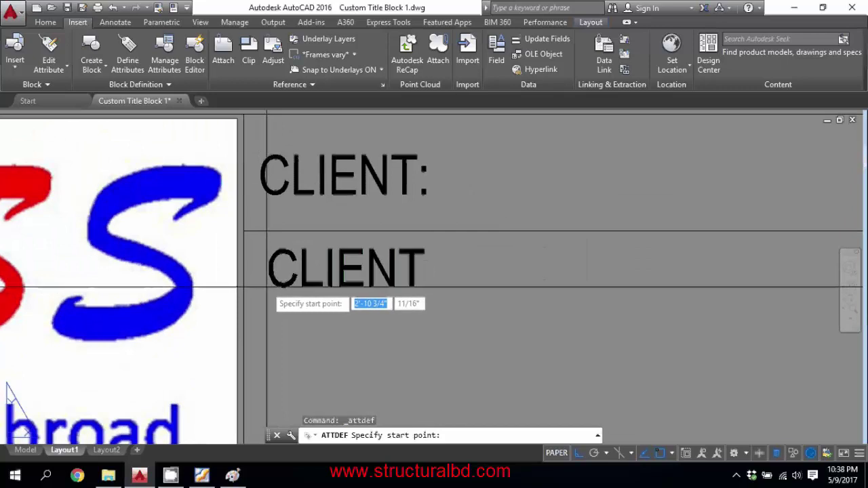
scroll(271, 294, "down", 6)
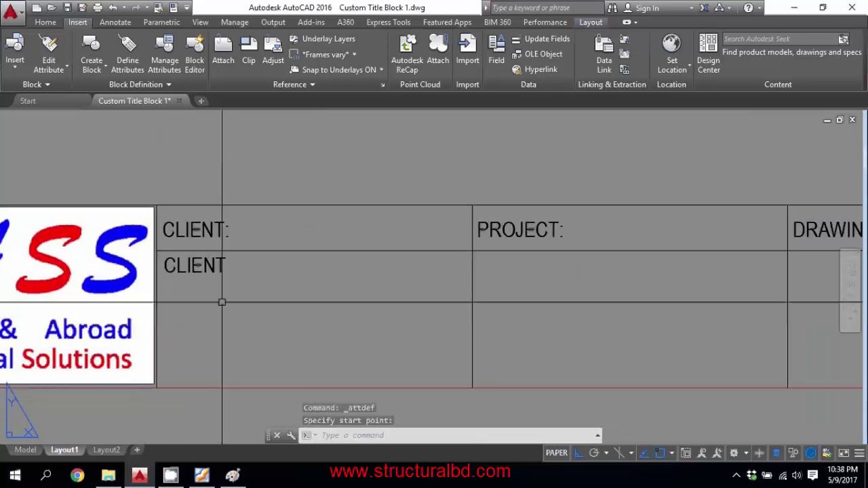
middle_click_drag(375, 308, 319, 309)
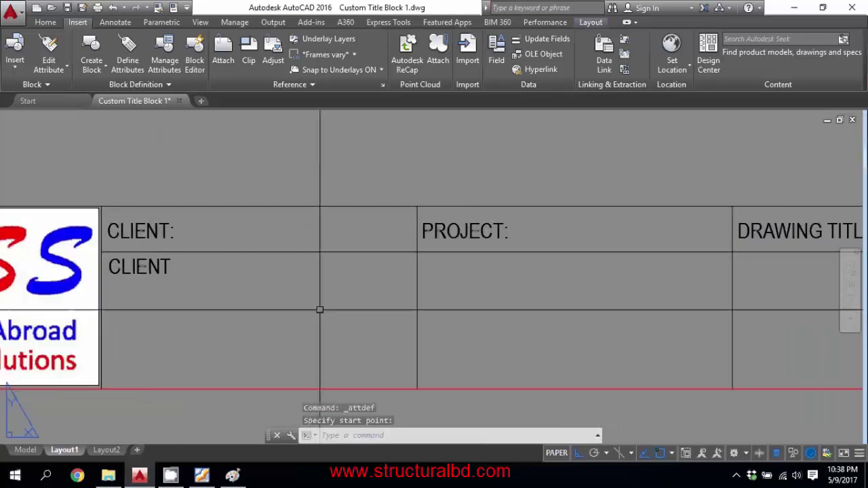
Step: Start a new attribute definition with PROJECT as its tag, prompt and default
left_click(127, 58)
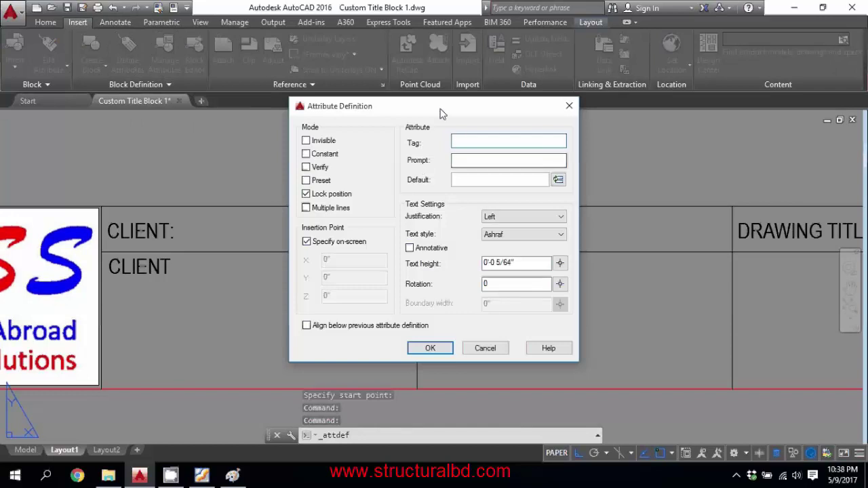
left_click_drag(440, 109, 261, 203)
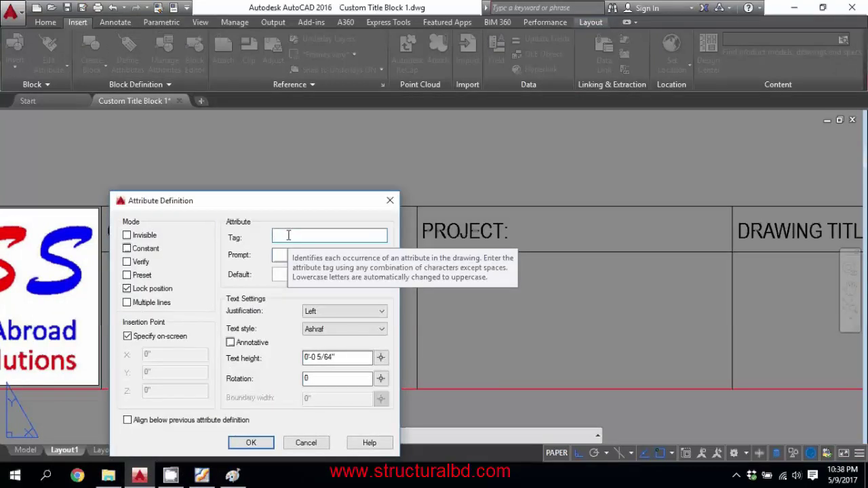
type("PROJECT")
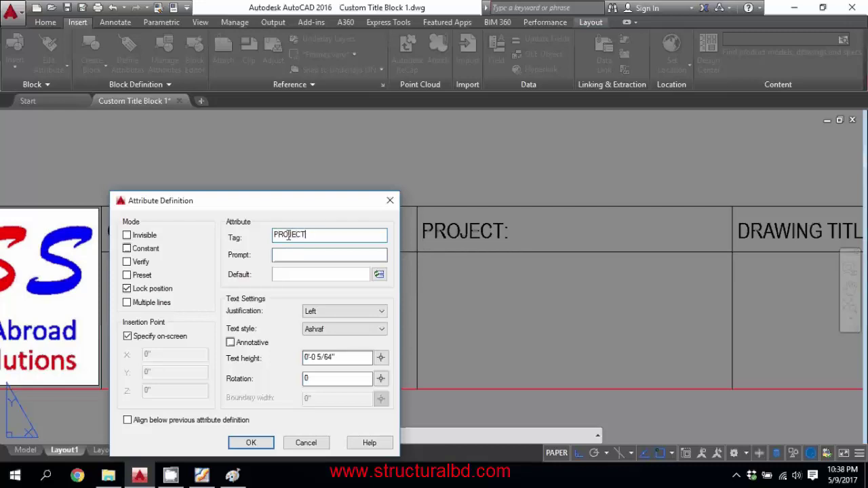
left_click_drag(308, 235, 243, 235)
key("ctrl+c")
left_click(300, 258)
key("ctrl+v")
key("ctrl+v")
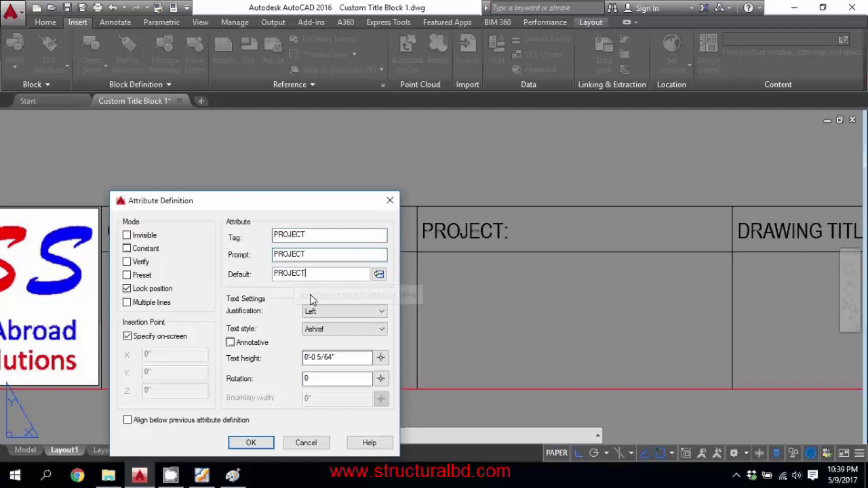
Step: Set the project attribute's text height to 1/12 and place it in the cell below the PROJECT: label
left_click_drag(341, 359, 237, 359)
type("1/12")
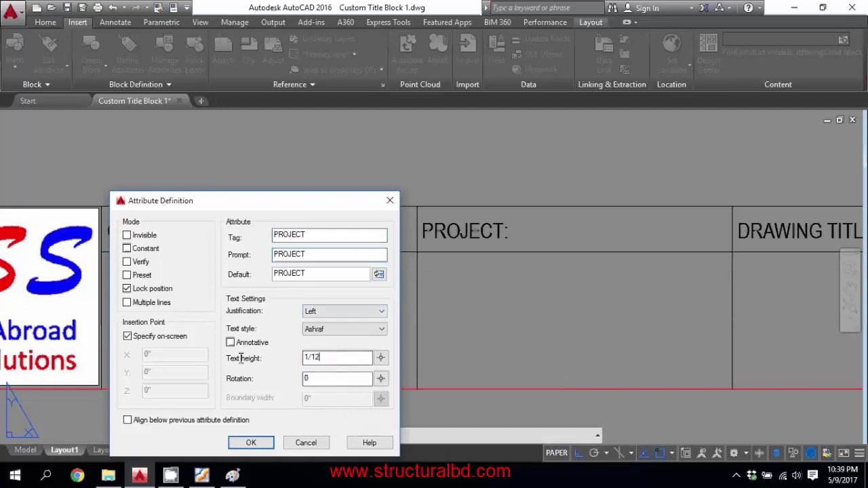
left_click(251, 442)
scroll(450, 263, "up", 5)
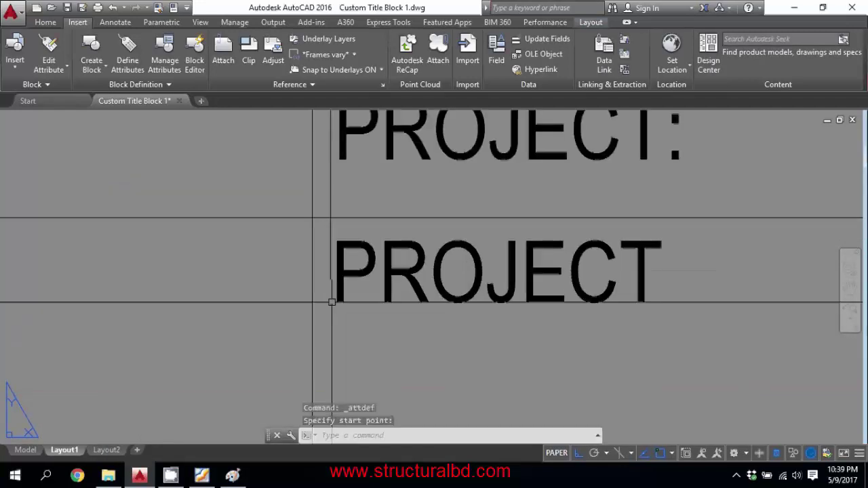
scroll(309, 290, "down", 5)
left_click(267, 290)
Step: Start a new attribute definition with DRAWINGTITLE as its tag, prompt and default
key("Return")
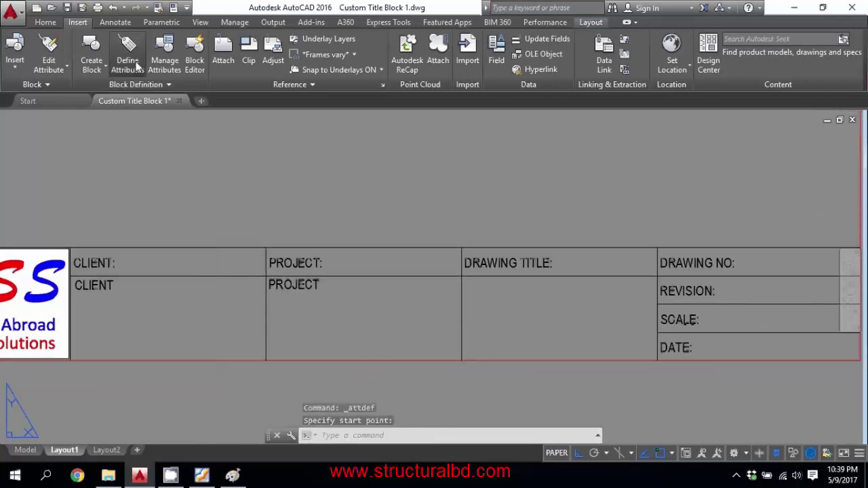
left_click_drag(489, 116, 364, 123)
type("DRAWINGTITLE")
double_click(392, 153)
left_click(357, 171)
key("ctrl+v")
left_click(356, 194)
key("ctrl+v")
Step: Set the drawing title attribute's text height to 1/12 and place it in the cell below the DRAWING TITLE: label
left_click_drag(398, 276, 291, 283)
type("1")
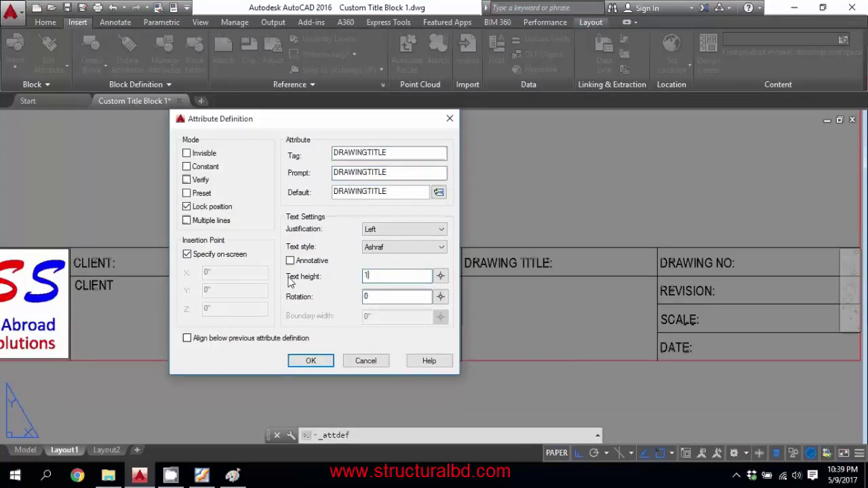
left_click(322, 367)
scroll(468, 279, "up", 2)
left_click(465, 300)
scroll(434, 295, "down", 2)
middle_click_drag(419, 294, 269, 300)
middle_click_drag(533, 321, 453, 306)
scroll(514, 260, "up", 2)
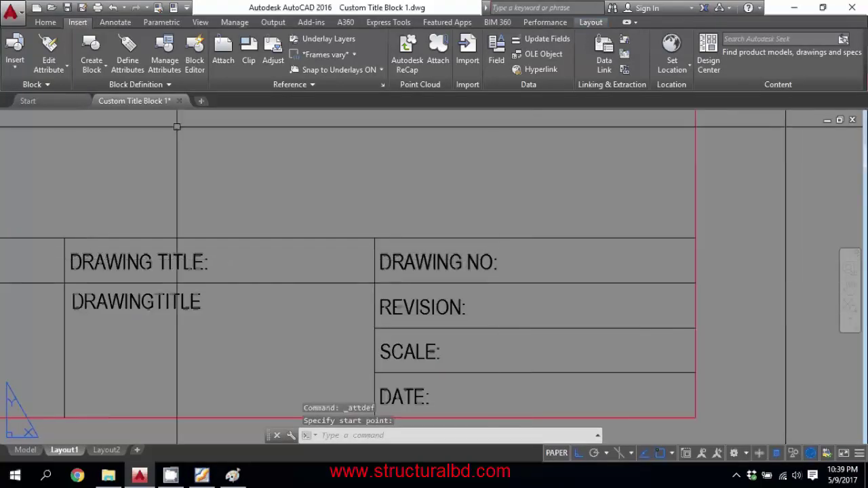
Step: Start a new attribute definition with DRAWINGNO as its tag, prompt and default
left_click(127, 54)
type("DRAWINGNO")
left_click_drag(498, 141, 419, 141)
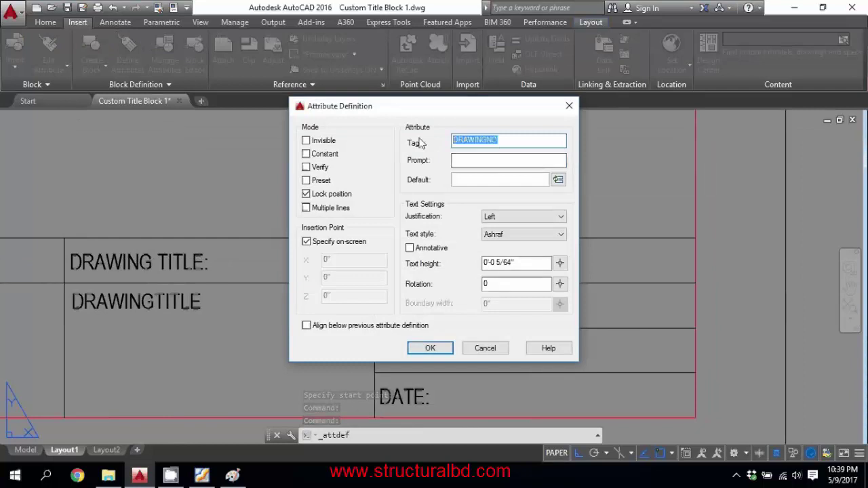
left_click(464, 161)
key("ctrl+v")
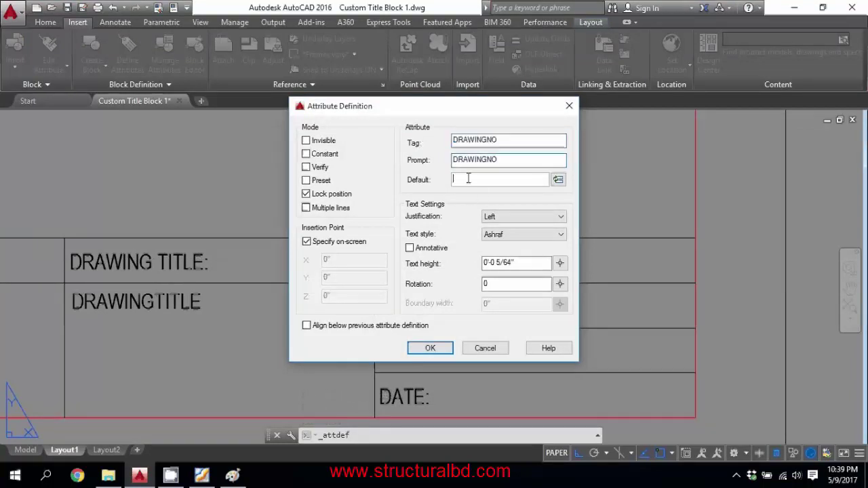
key("ctrl+v")
Step: Set the drawing number attribute's text height to 1/12 and place it just after the DRAWING NO: label
key("Tab")
type("1/1")
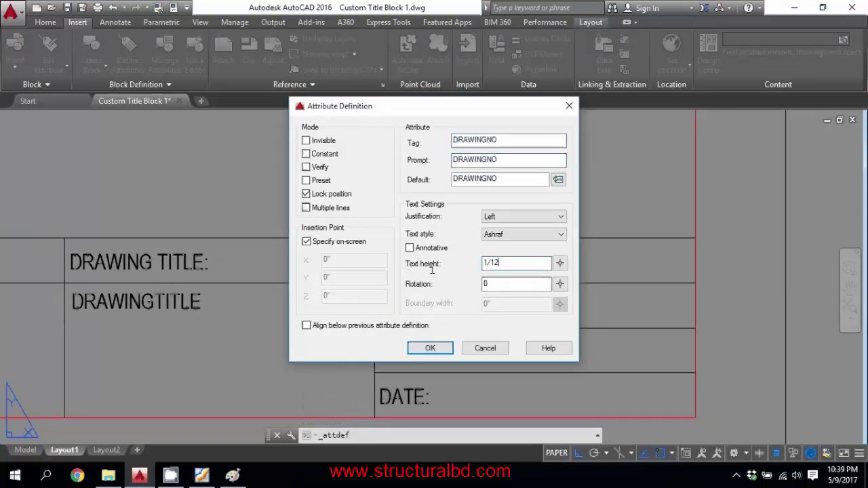
left_click(424, 350)
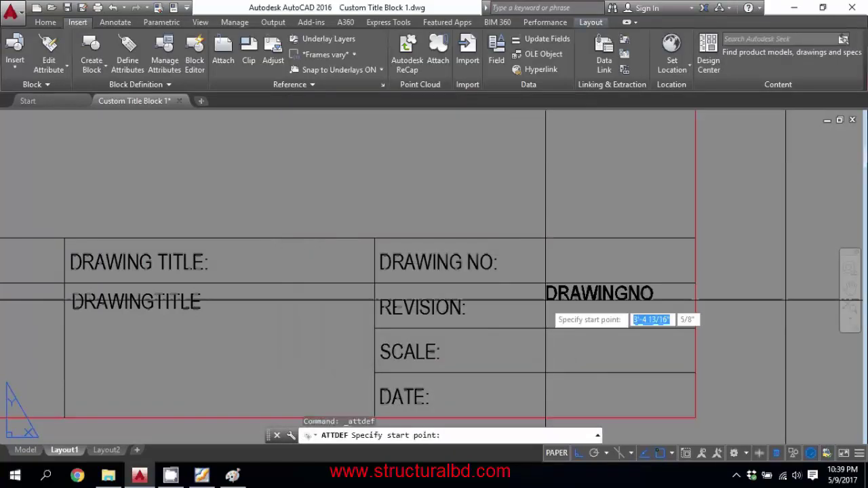
scroll(484, 318, "up", 8)
scroll(443, 306, "down", 5)
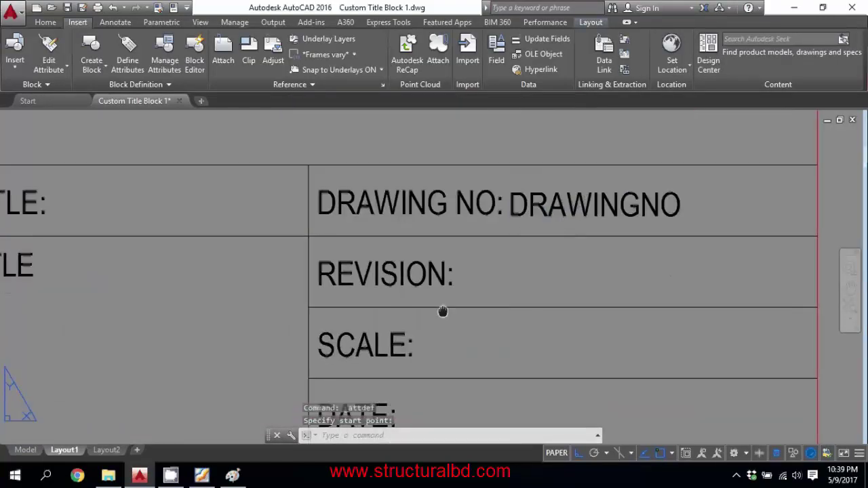
Step: Start a new attribute definition with DRAWINGREVISION as its tag, prompt and default
left_click(128, 54)
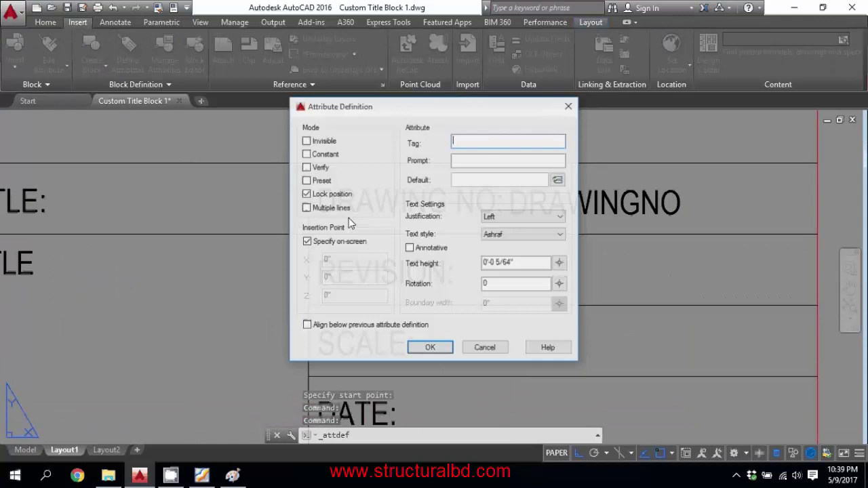
type("REVISION")
key("Home")
type("DRAWING")
double_click(529, 141)
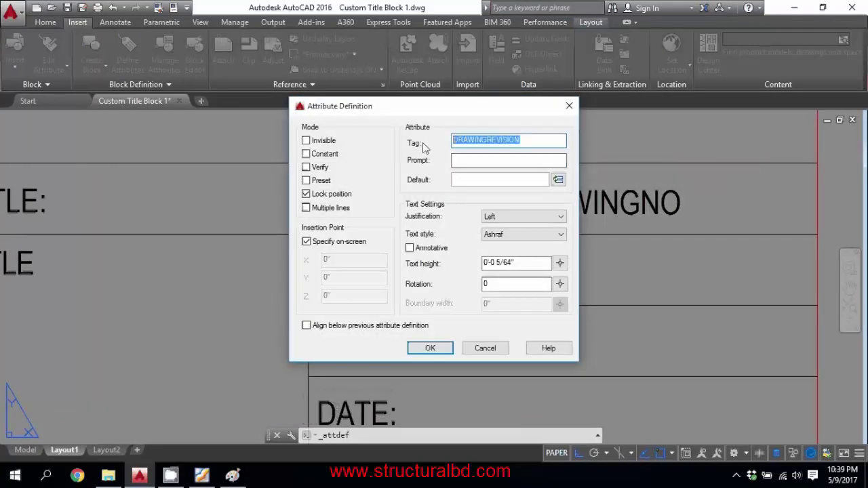
key("ctrl+c")
left_click(468, 161)
key("ctrl+v")
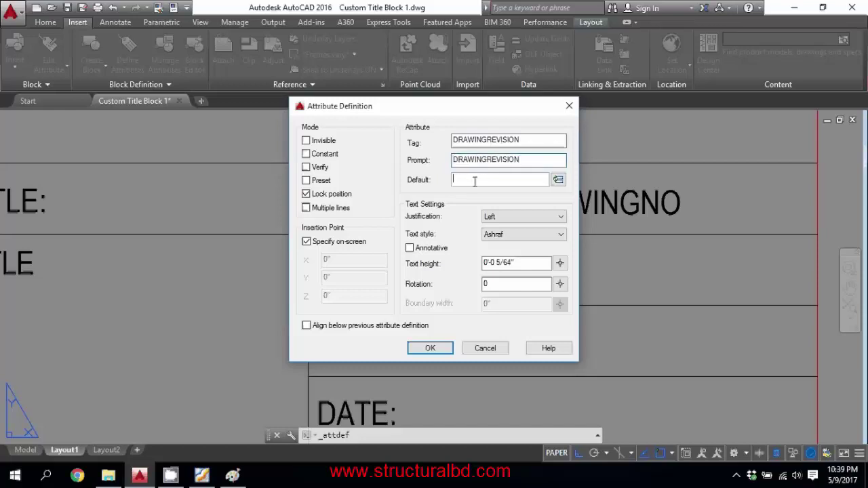
key("ctrl+v")
Step: Set the revision attribute's text height to 1/12 and place it just after the REVISION: label
left_click(520, 263)
left_click_drag(520, 263, 407, 268)
type("1/")
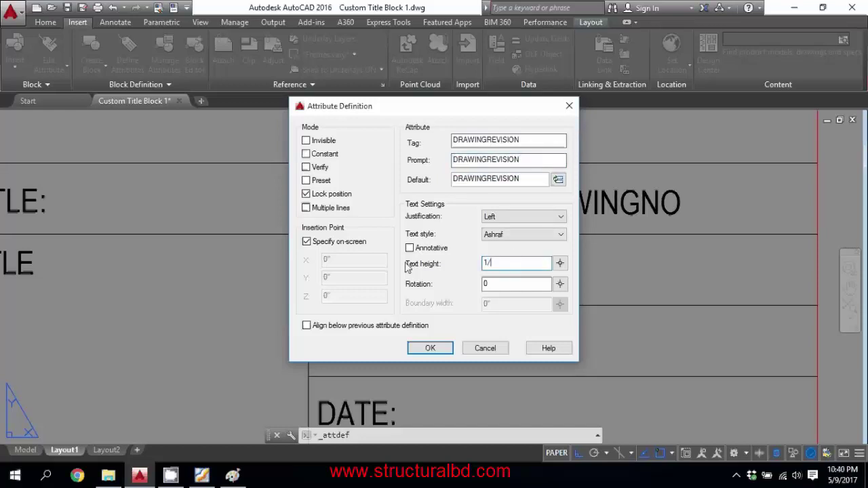
key("Return")
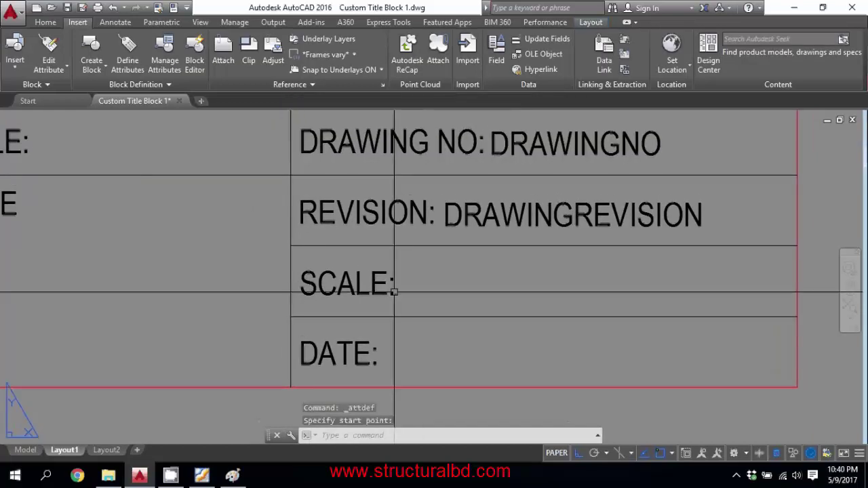
Step: Start a new attribute definition with SCALE as its tag, prompt and default
left_click(135, 65)
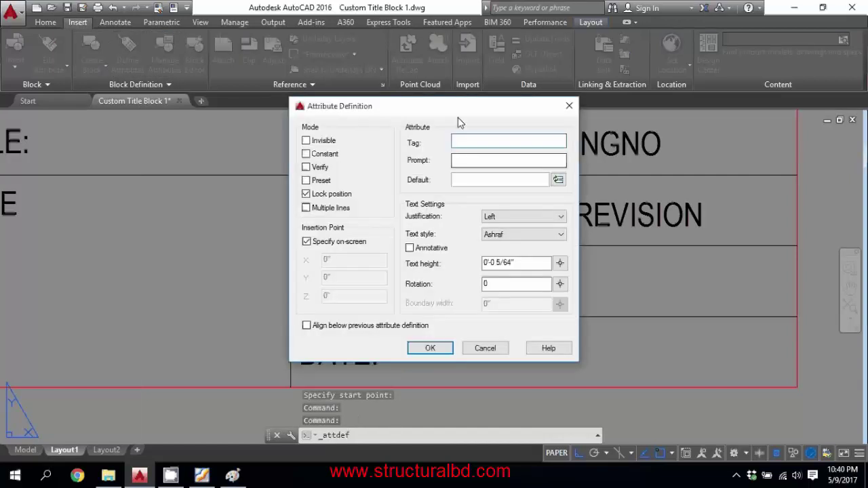
left_click_drag(457, 117, 339, 123)
type("SCALE")
left_click_drag(366, 151, 302, 152)
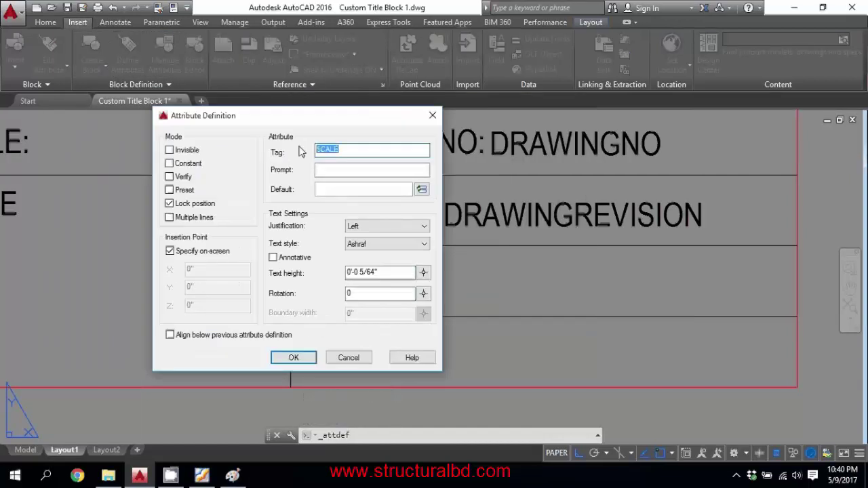
key("ctrl+c")
left_click(331, 170)
key("ctrl+v")
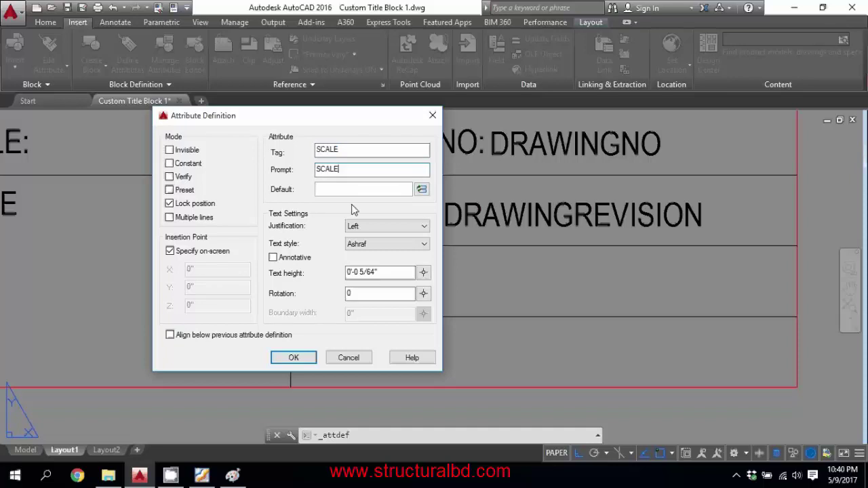
key("ctrl+v")
Step: Set the scale attribute's text height to 1/12 and place it just after the SCALE: label
double_click(370, 272)
type("1")
left_click(294, 358)
scroll(385, 281, "up", 5)
left_click(385, 281)
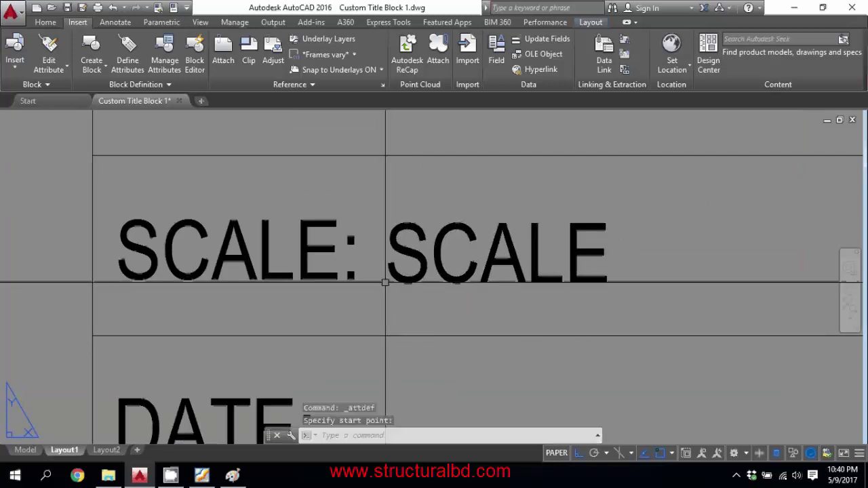
Step: Define a date attribute with DATE as tag, prompt and default and 1/12 text height, placed just after the DATE: label
left_click(139, 67)
type("DATE")
left_click(462, 157)
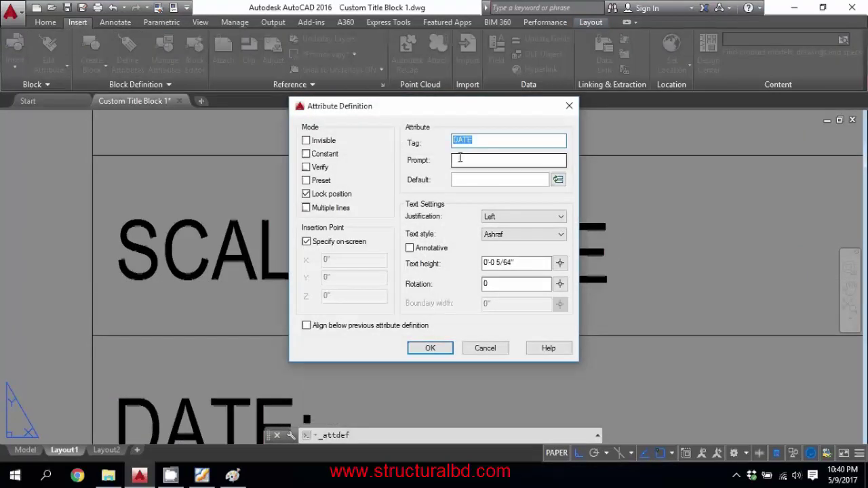
left_click_drag(517, 263, 395, 263)
type("1/12")
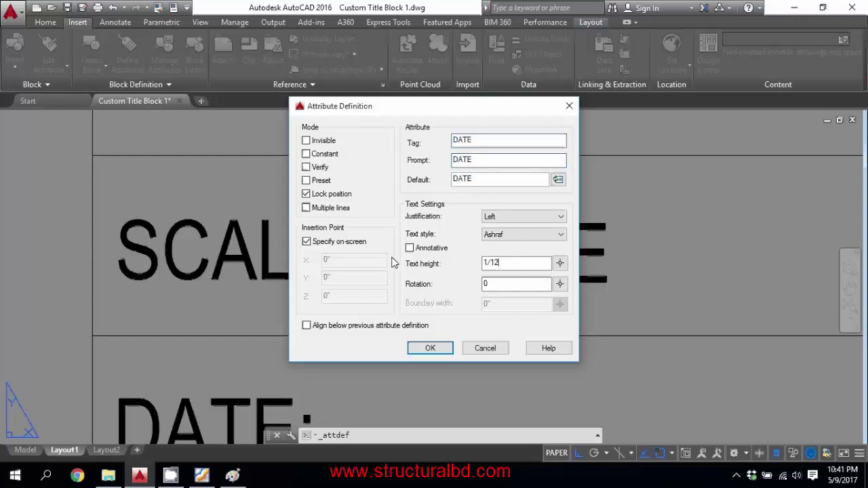
key("Return")
Step: Define the whole title block with its frame and attributes as a block named TitleBlock02, deleting the source objects
scroll(306, 188, "down", 8)
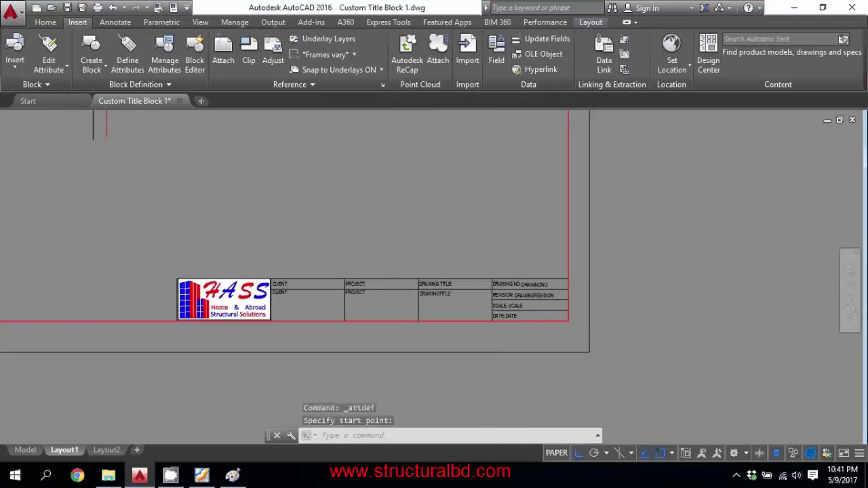
left_click(293, 178)
left_click(547, 357)
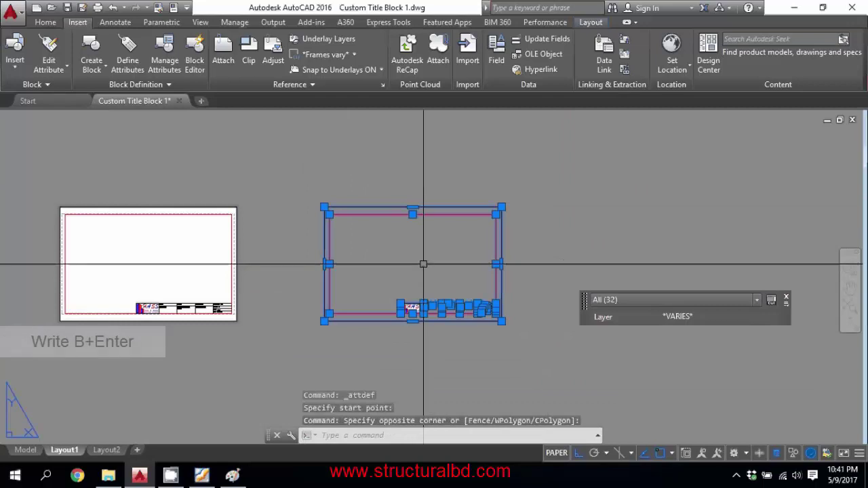
type("b")
key("Return")
type("t")
key("BackSpace")
type("Ti")
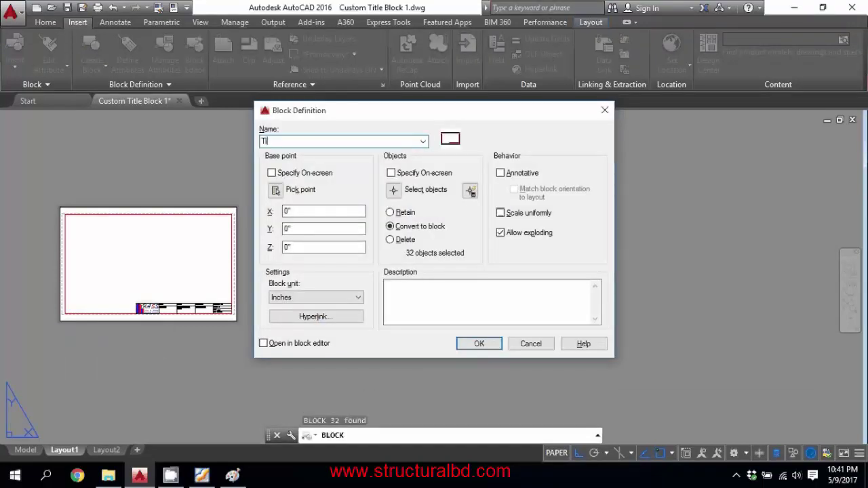
type("tleBlock02")
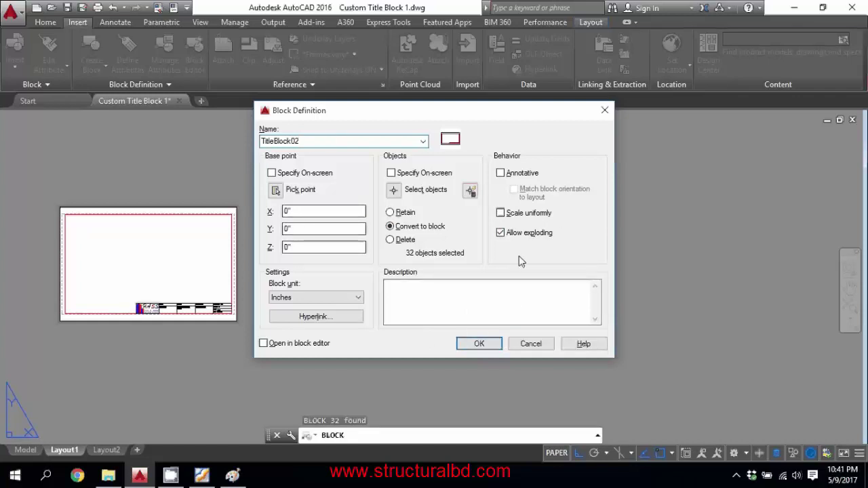
left_click(391, 241)
left_click(479, 344)
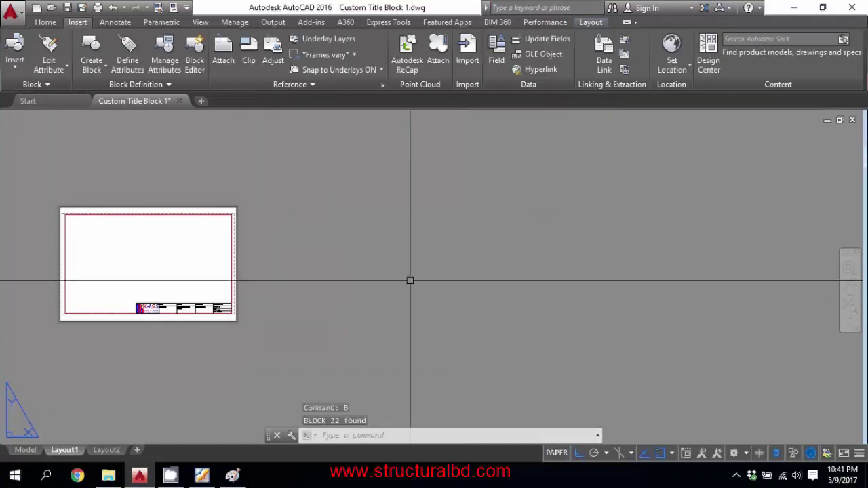
Step: Insert the TitleBlock02 block into the empty paper space beside the Layout1 sheet
left_click(16, 64)
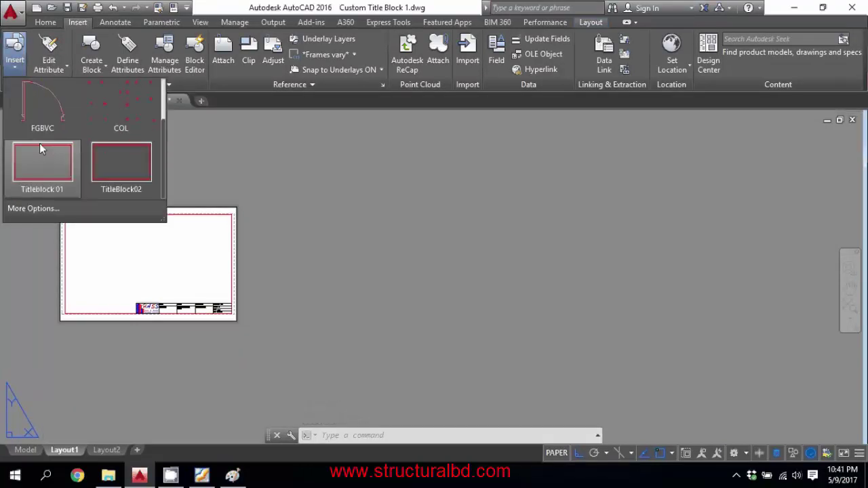
left_click(130, 168)
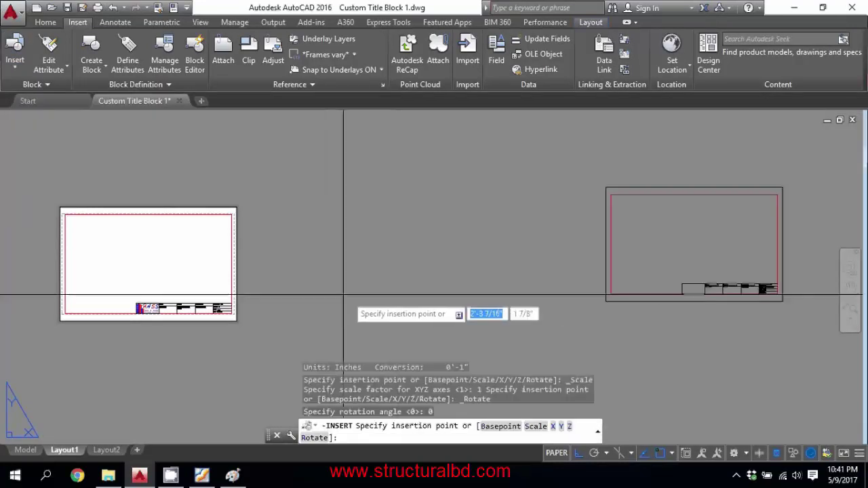
left_click(292, 315)
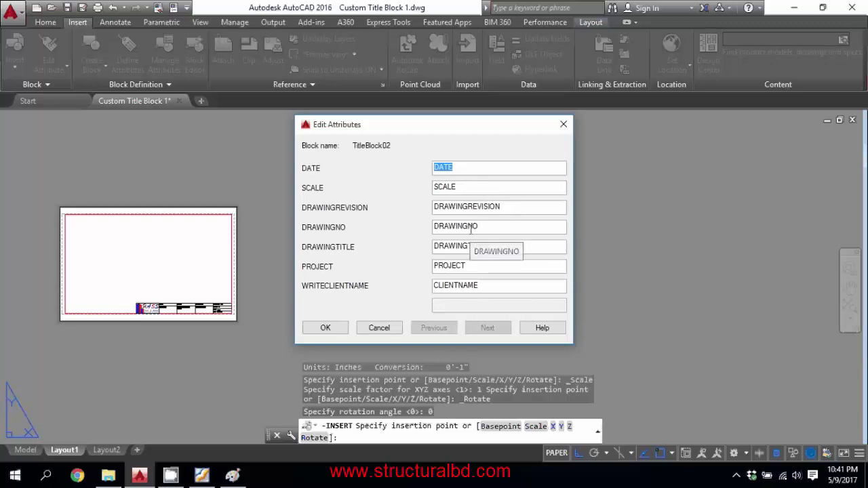
Step: Fill in the block's attributes: date 09 MAY 2017, scale 3/16"=1'-0", revision 00, drawing number A101, title TYPICAL FLOOR PLAN
type("09 MAY 2017")
left_click(441, 187)
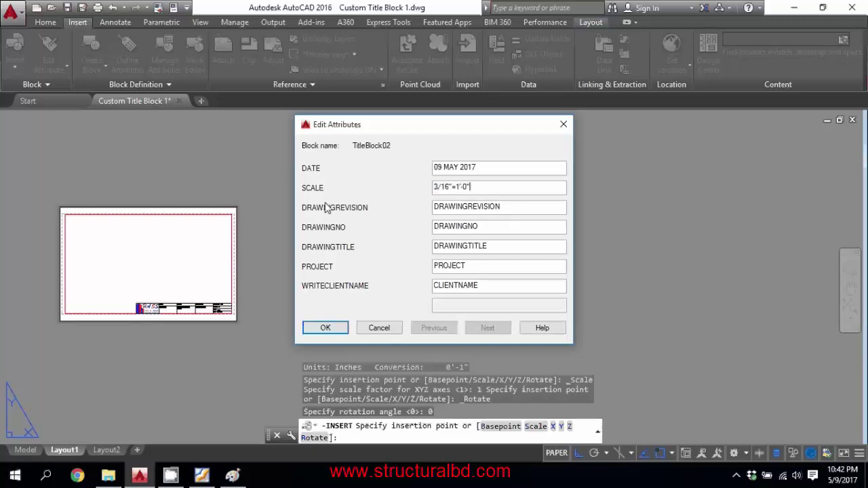
key("Tab")
type("0")
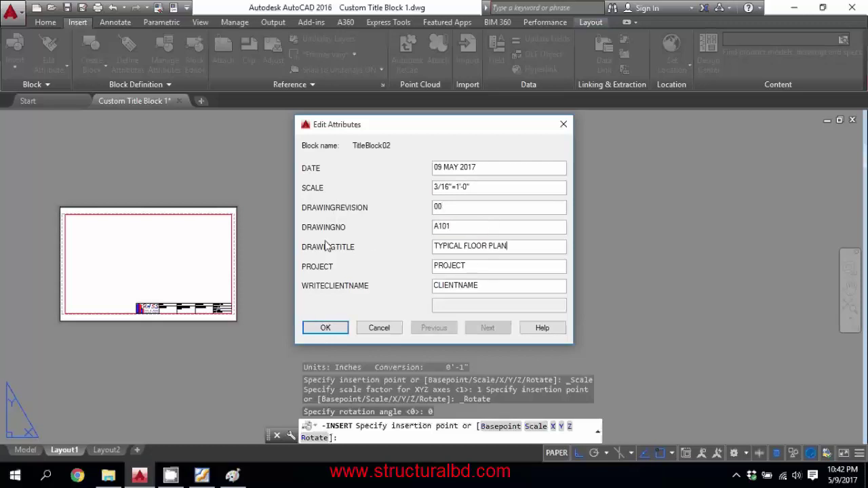
Step: Enter PROPOSED TWO STORIED BUILDING as the project and THAI BD FOOD as the client, and accept the attribute values
key("Tab")
type("PROPOSED TWO STORIED BUILDING")
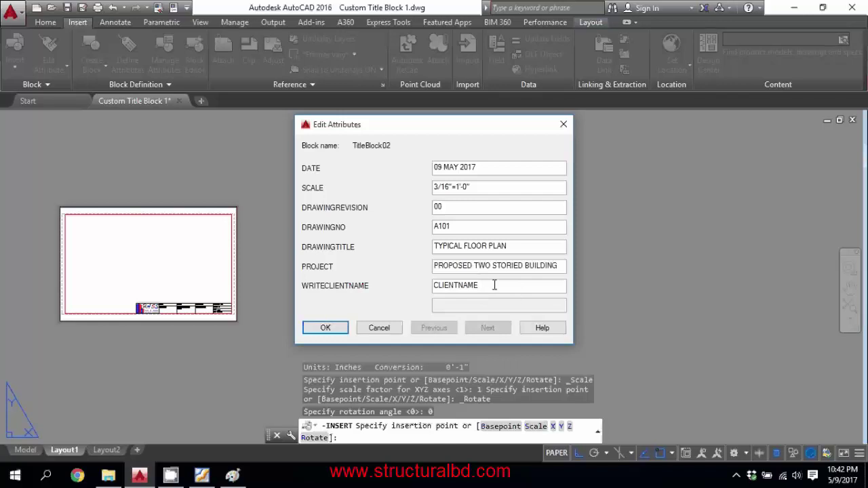
key("Tab")
type("THAI BD FOOD")
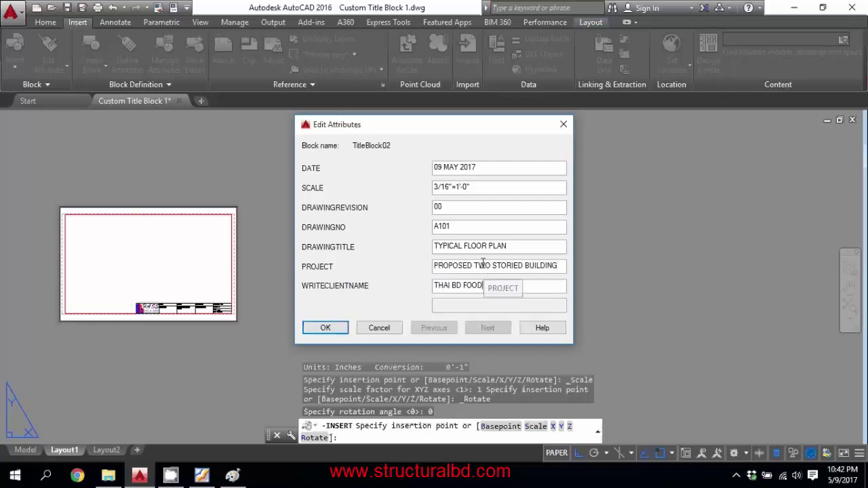
left_click(325, 328)
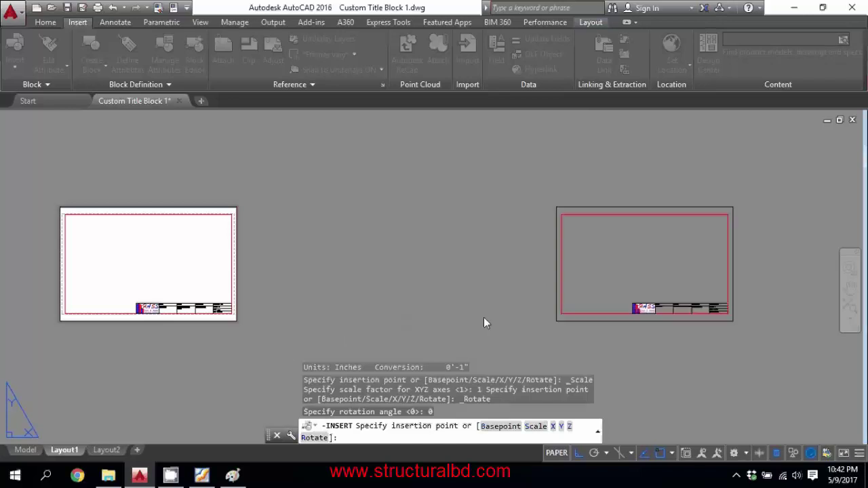
Step: Copy the filled-in TitleBlock02 block on Layout1 to the clipboard
scroll(337, 243, "up", 8)
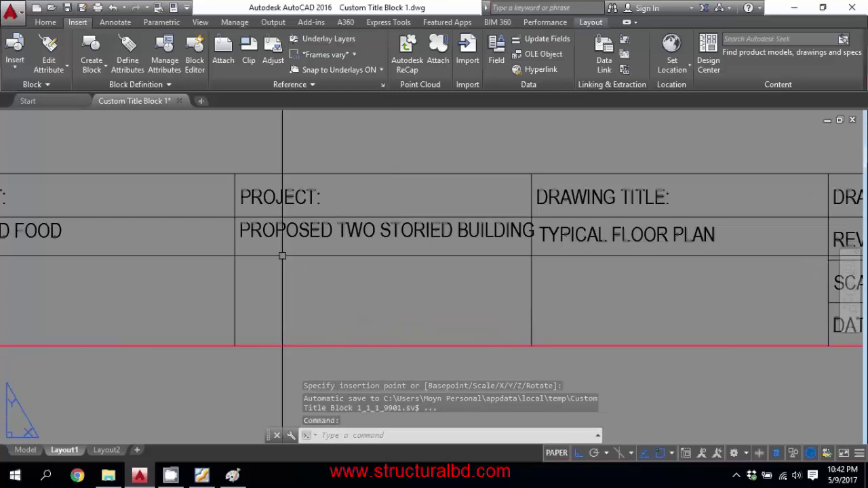
scroll(337, 242, "down", 4)
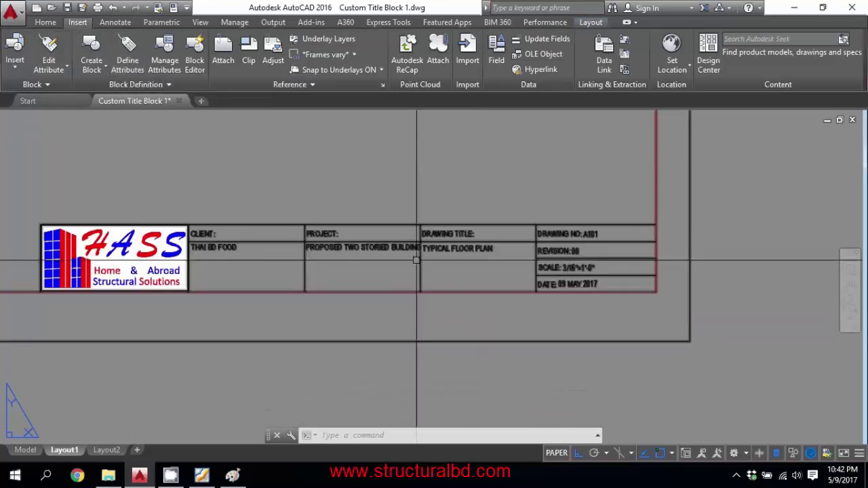
scroll(418, 259, "up", 4)
middle_click_drag(279, 251, 429, 263)
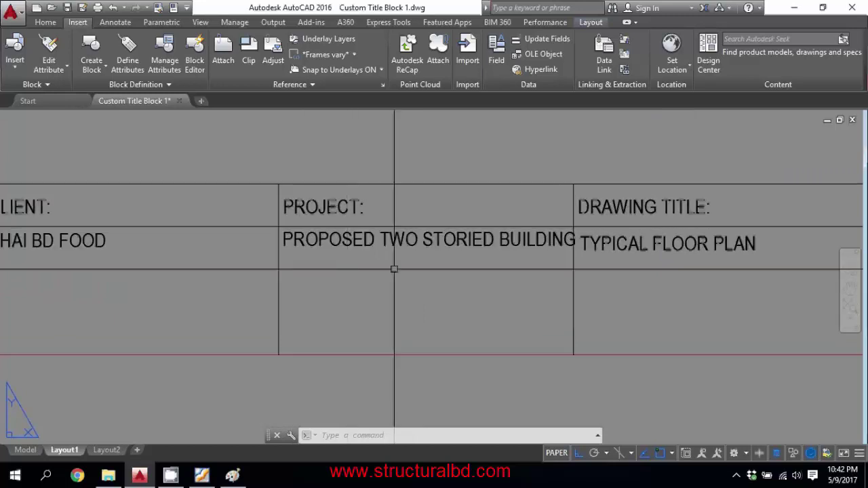
scroll(478, 258, "down", 8)
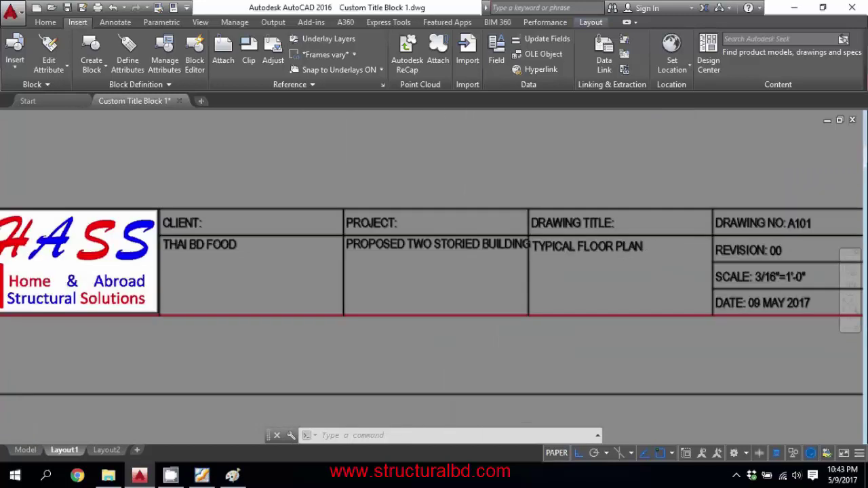
left_click(560, 329)
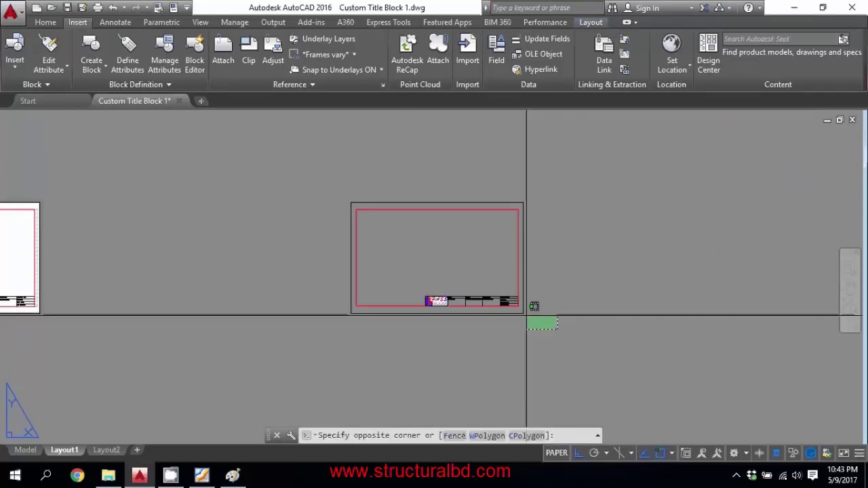
left_click(430, 300)
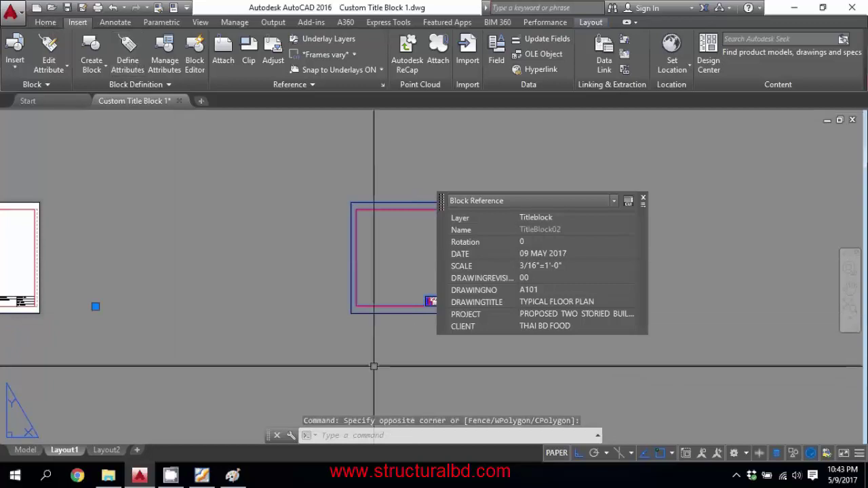
key("ctrl+c")
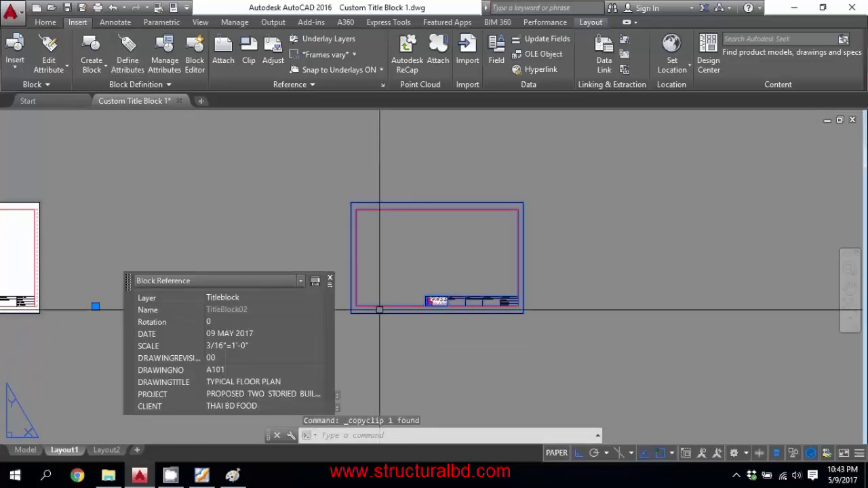
key("Escape")
Step: Paste the copied title block into the empty paper space beside the Layout2 sheet
left_click(107, 450)
key("ctrl+v")
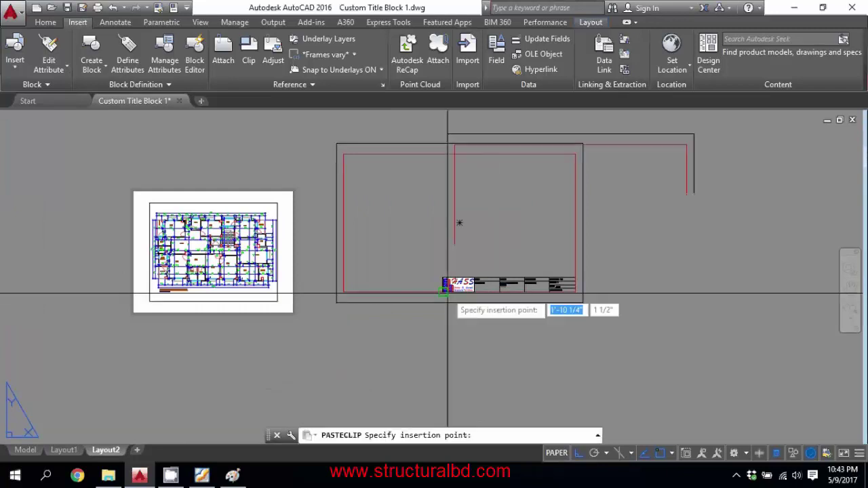
scroll(481, 312, "down", 3)
scroll(478, 305, "up", 3)
left_click(475, 300)
Step: Open the pasted title block's attributes for editing and set the drawing number to A102
scroll(475, 300, "up", 5)
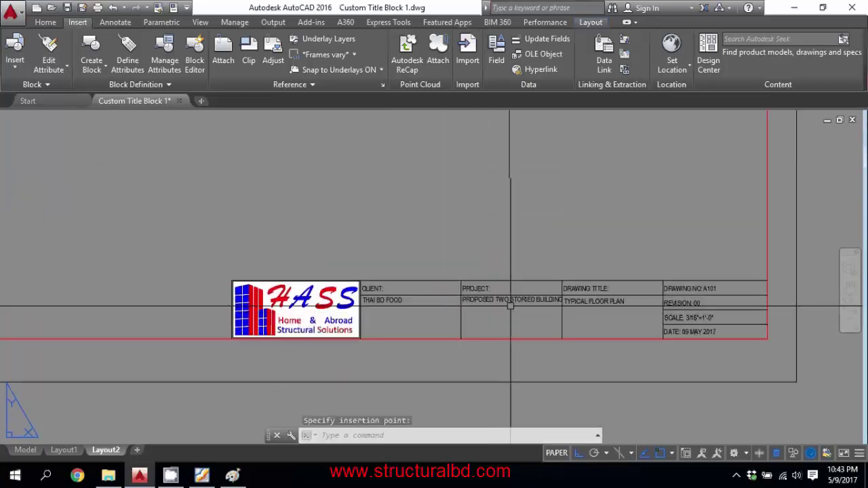
double_click(502, 302)
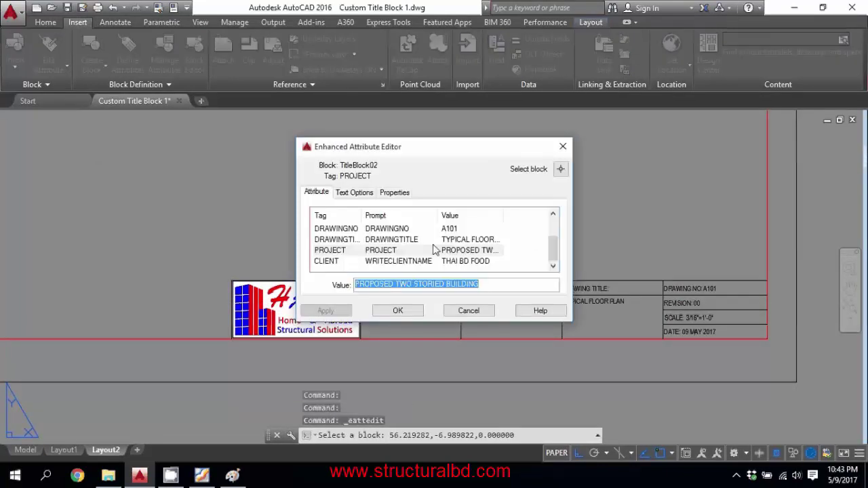
scroll(434, 250, "up", 1)
scroll(468, 245, "down", 1)
scroll(471, 257, "up", 1)
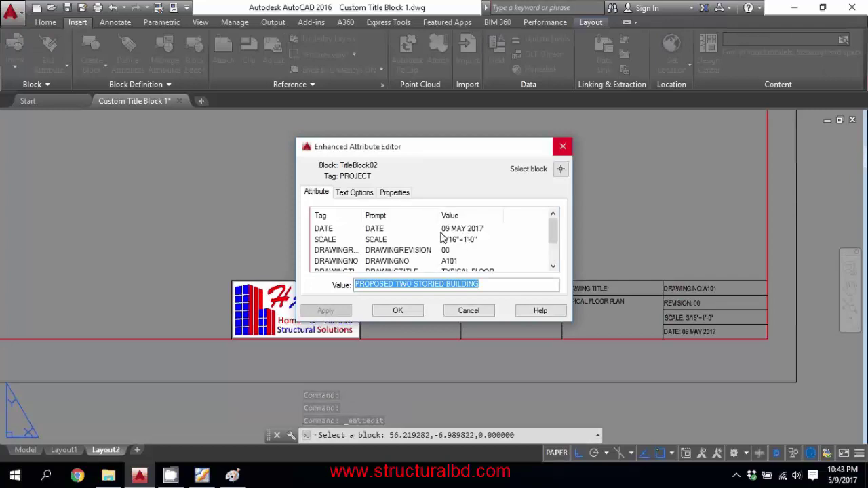
left_click(442, 230)
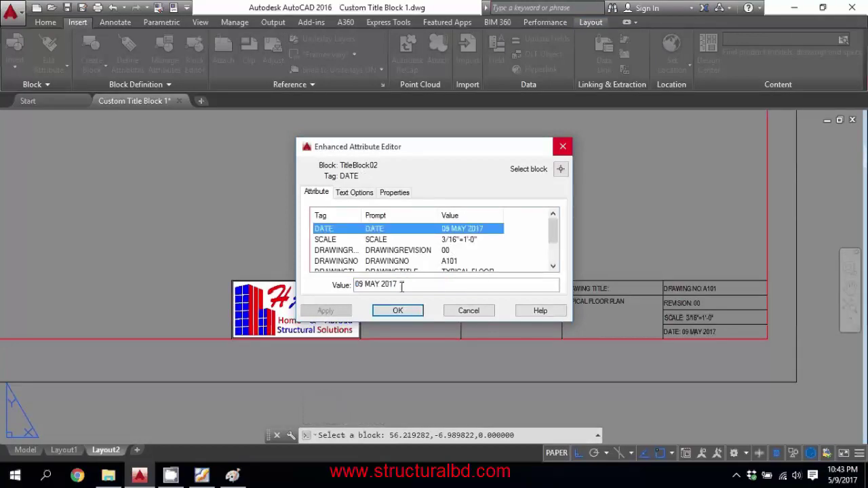
left_click(452, 241)
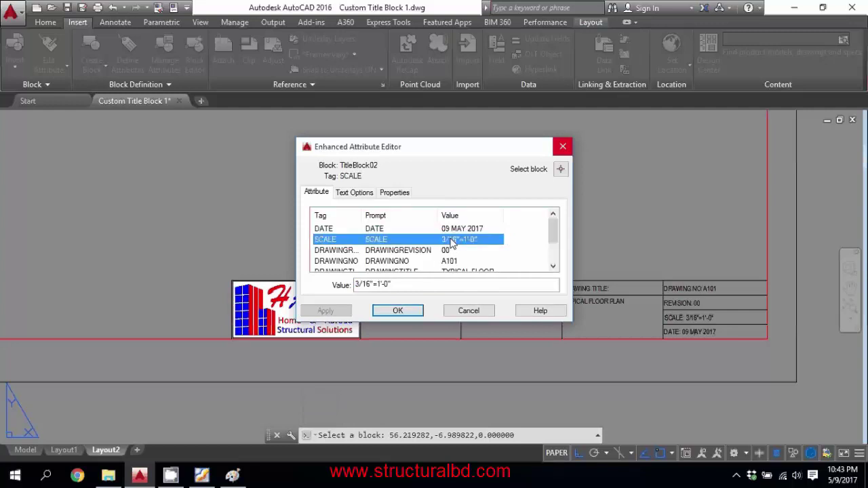
left_click(398, 251)
left_click(393, 262)
left_click(379, 284)
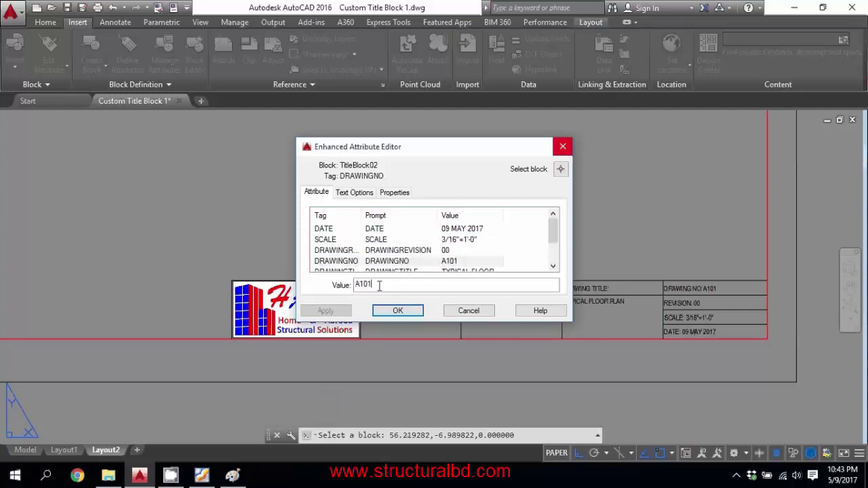
type("2")
key("Return")
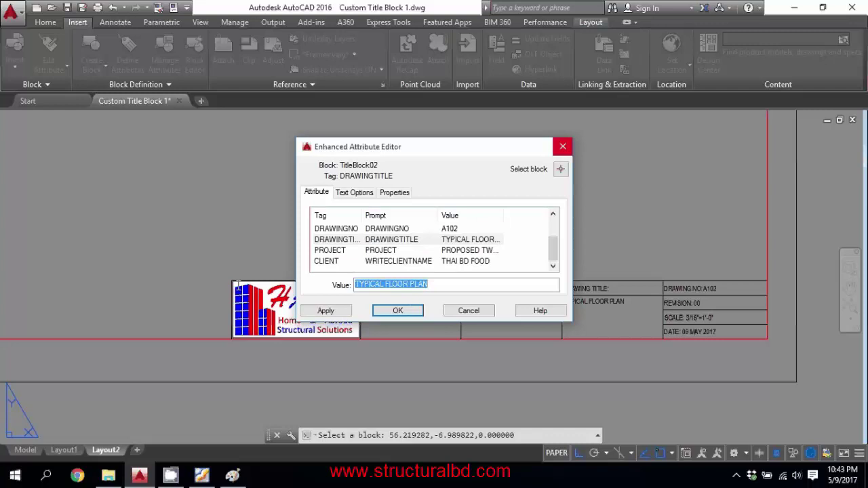
Step: Set the drawing title attribute to 1ST FLOOR PLAN and accept the attribute changes
type("1ST FLOOR")
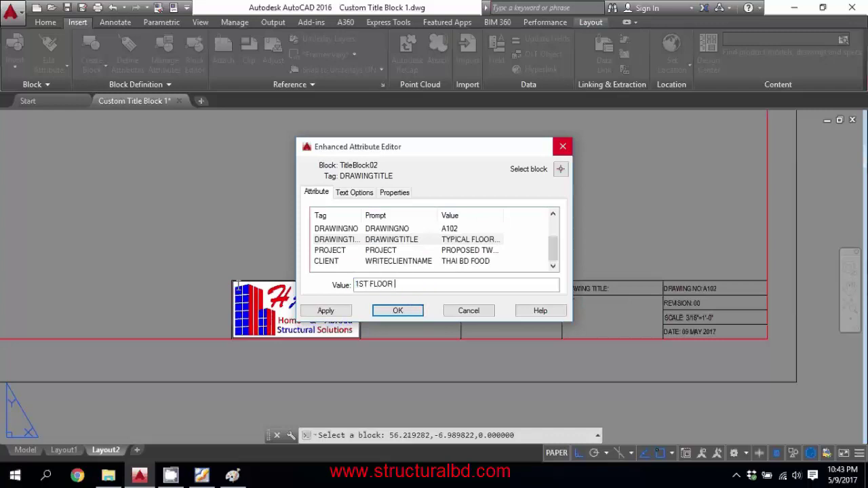
left_click(466, 263)
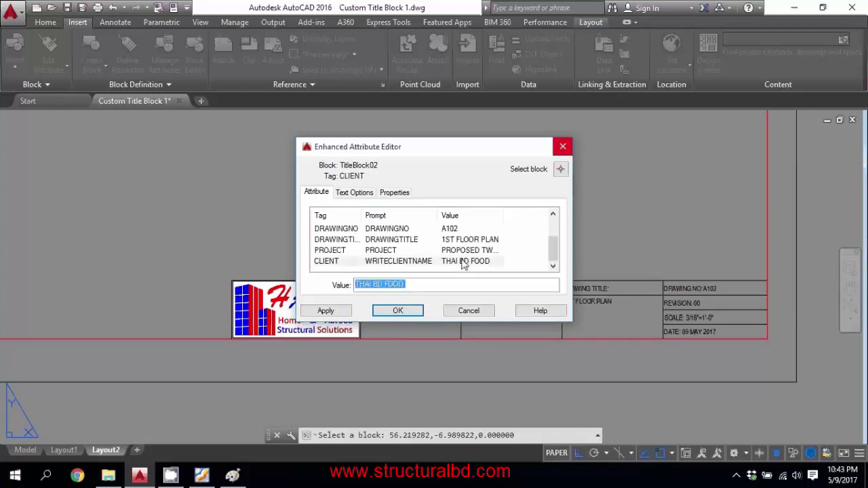
left_click(464, 261)
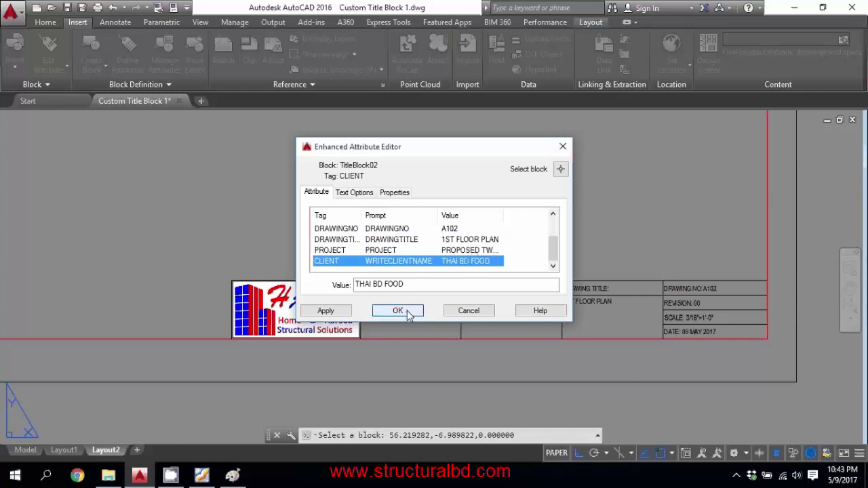
left_click(397, 310)
Step: Examine the edited title block and the other title block on Layout2
scroll(427, 313, "down", 5)
scroll(465, 292, "up", 5)
scroll(465, 300, "down", 5)
middle_click_drag(234, 222, 360, 257)
scroll(361, 257, "up", 6)
scroll(366, 276, "down", 8)
scroll(227, 266, "up", 2)
scroll(288, 274, "up", 2)
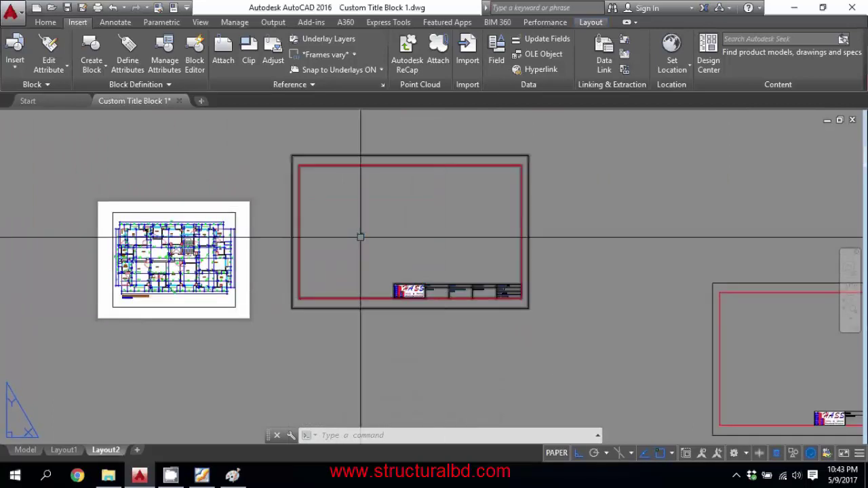
scroll(322, 232, "down", 4)
middle_click_drag(455, 280, 355, 269)
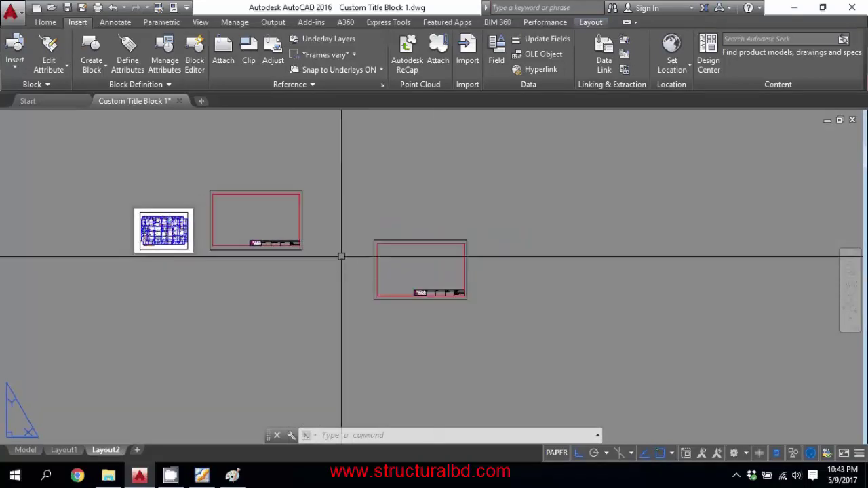
scroll(417, 298, "up", 6)
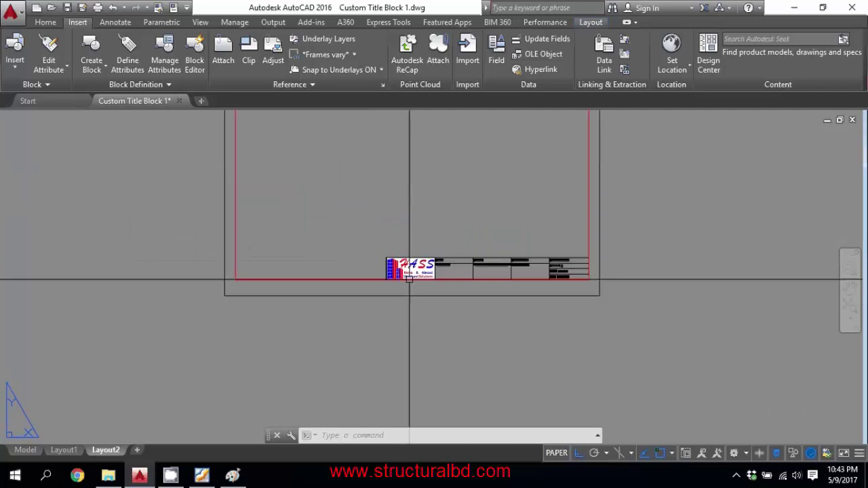